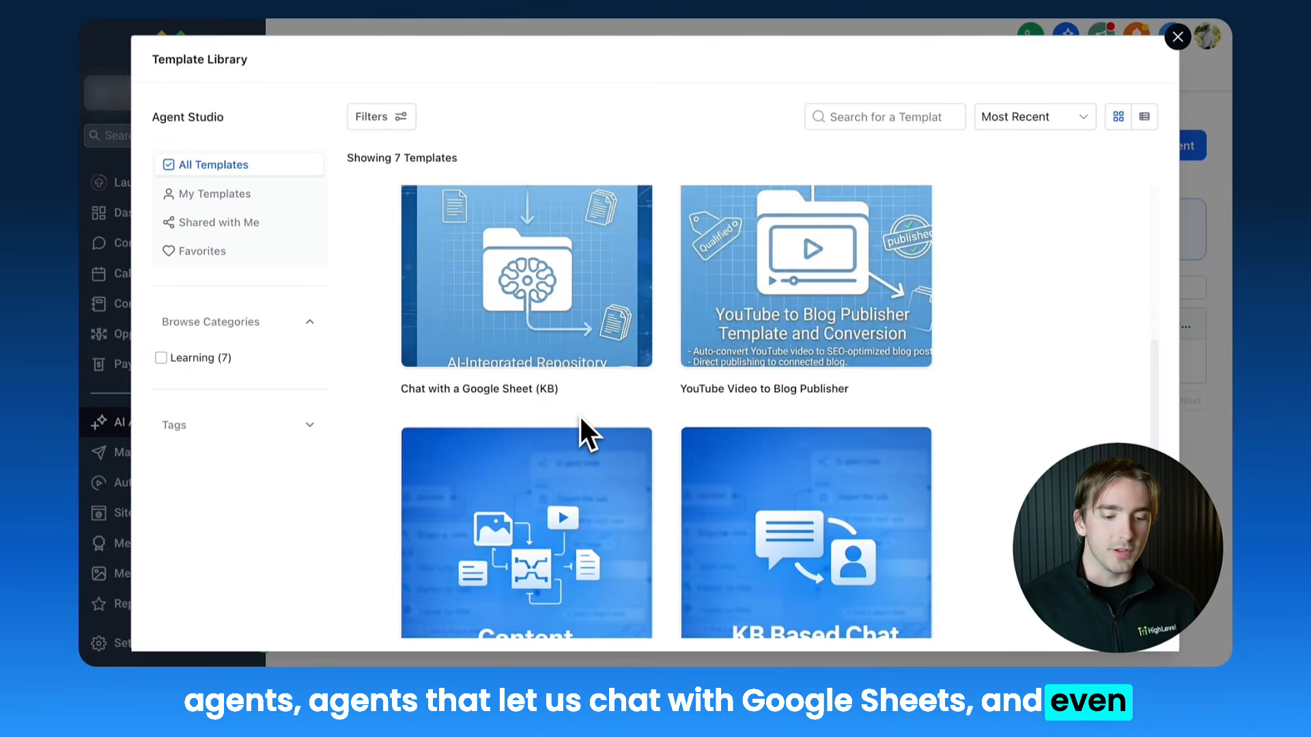
Preview the YouTube Video to Blog Publisher template in the template library and choose it.
{"action": "scroll", "coordinate": [580, 416], "scroll_direction": "down", "scroll_amount": 2}
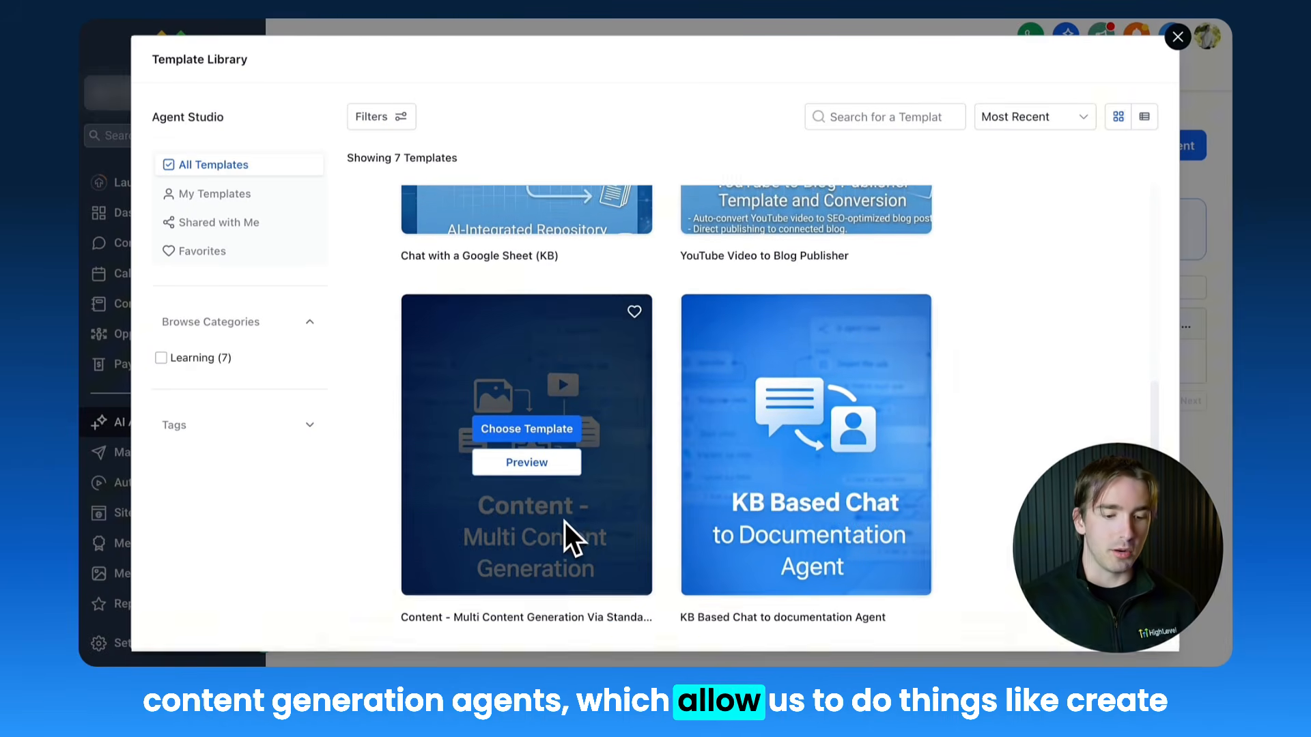
{"action": "scroll", "coordinate": [535, 594], "scroll_direction": "up", "scroll_amount": 2}
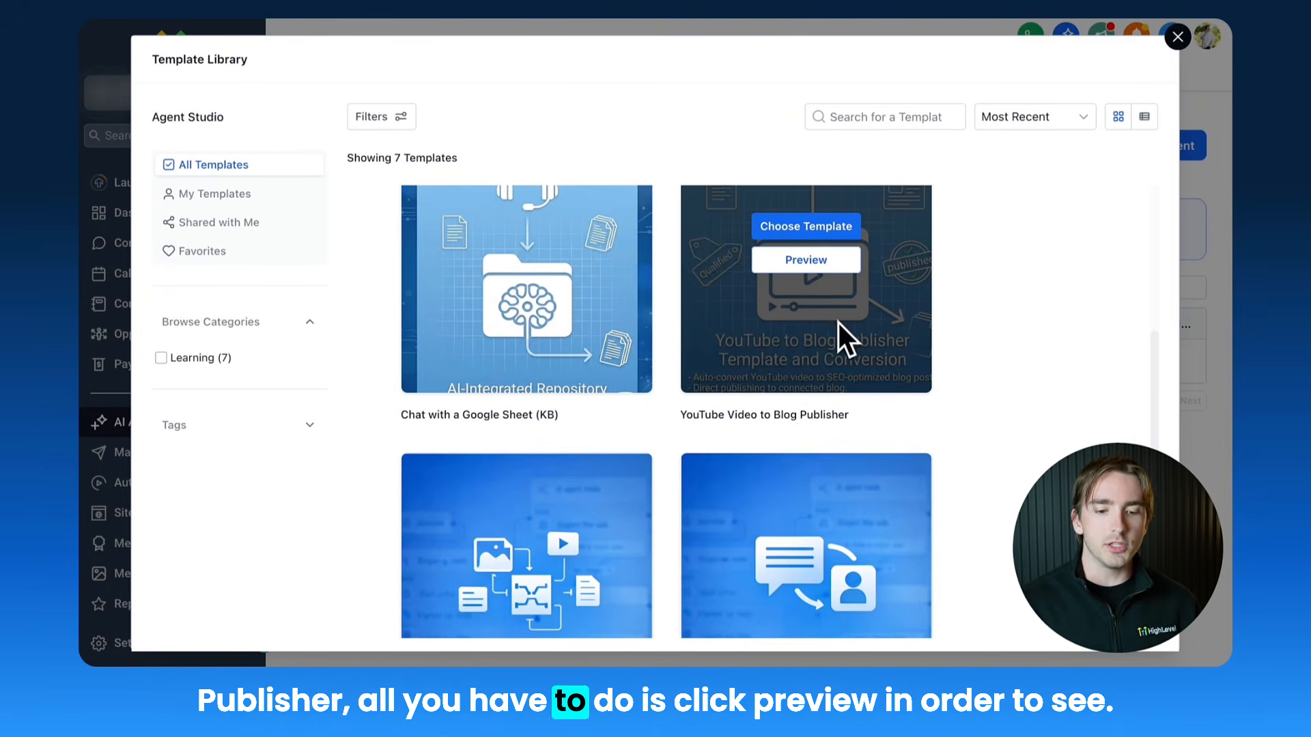
{"action": "left_click", "coordinate": [816, 265]}
{"action": "scroll", "coordinate": [699, 336], "scroll_direction": "down", "scroll_amount": 10}
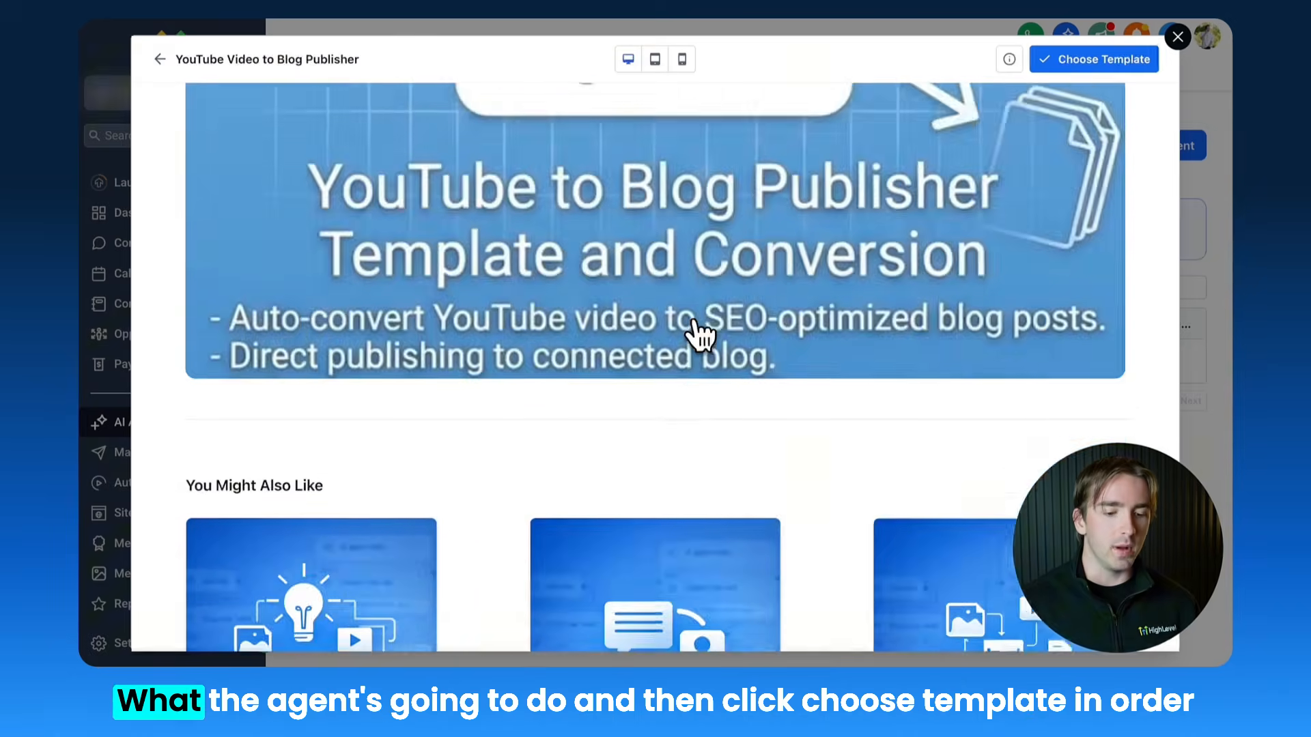
{"action": "scroll", "coordinate": [699, 334], "scroll_direction": "down", "scroll_amount": 4}
{"action": "scroll", "coordinate": [701, 334], "scroll_direction": "up", "scroll_amount": 15}
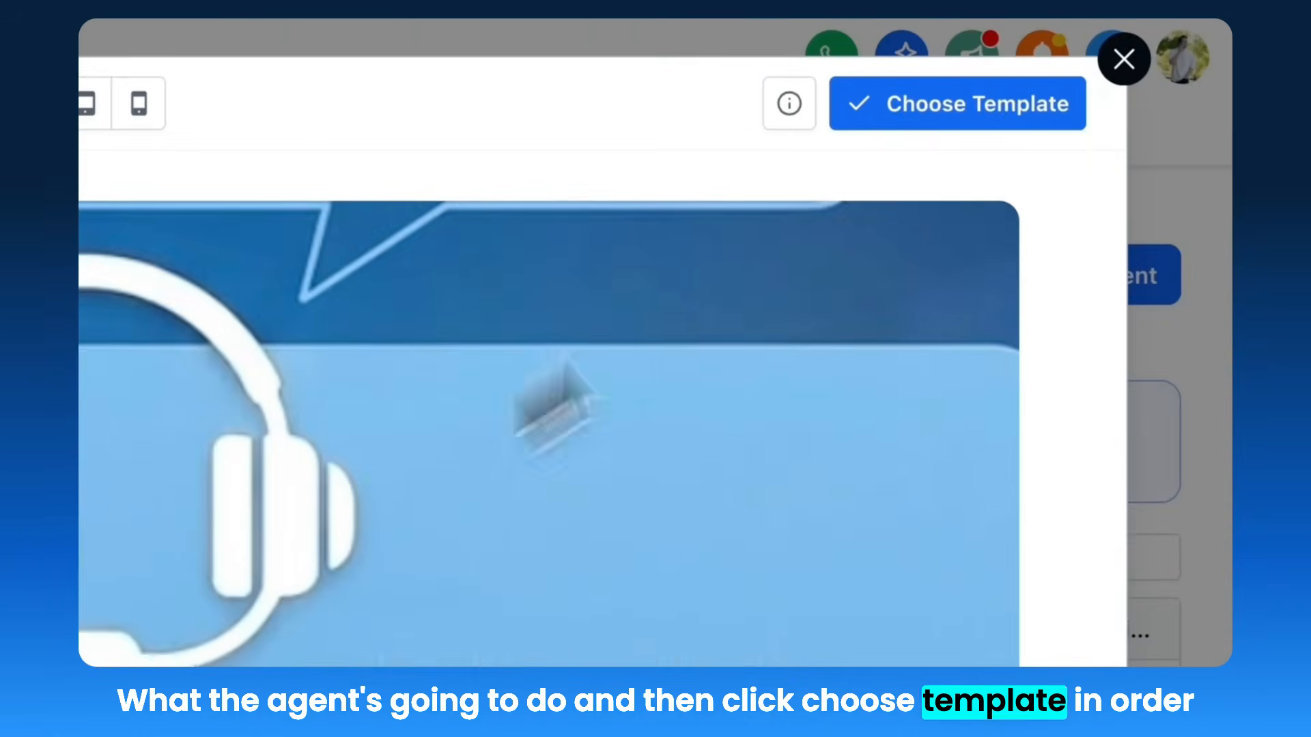
{"action": "left_click", "coordinate": [937, 121]}
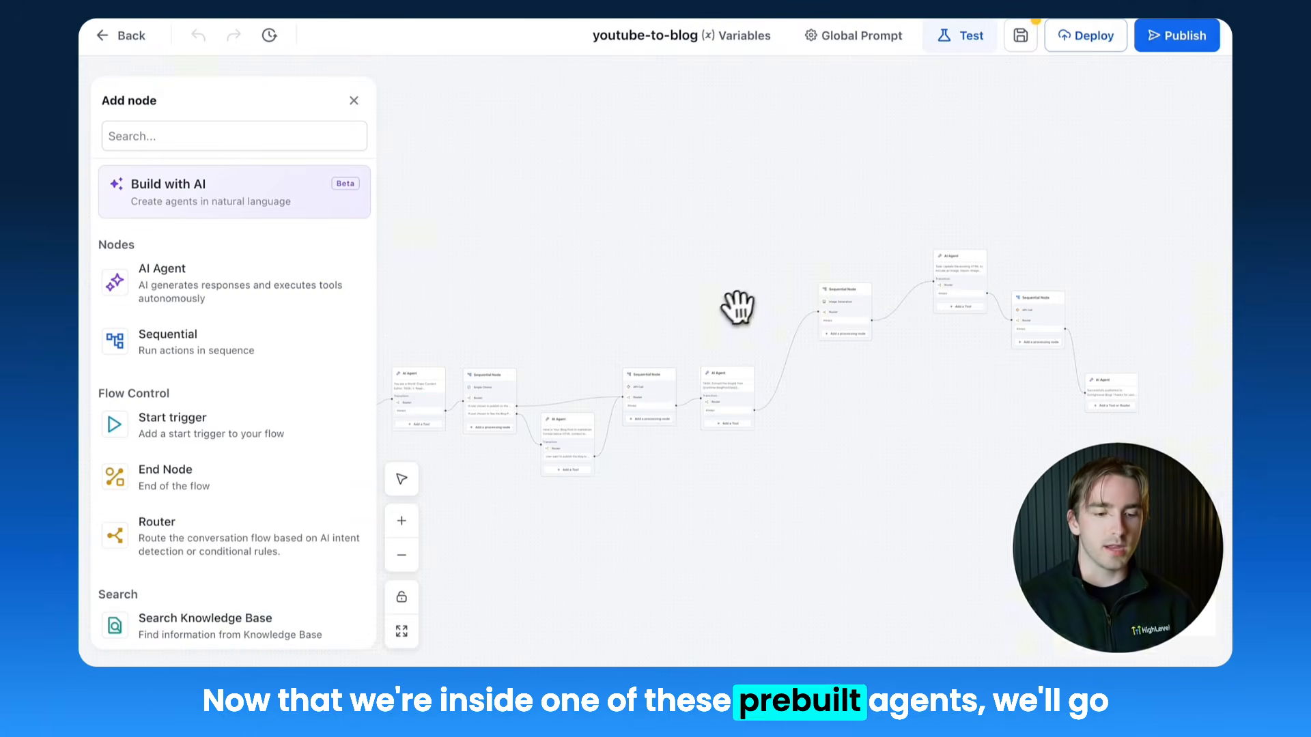
Move the first AI Agent node and the Chat message trigger node higher on the canvas.
{"action": "scroll", "coordinate": [729, 311], "scroll_direction": "up", "scroll_amount": 3}
{"action": "scroll", "coordinate": [729, 310], "scroll_direction": "down", "scroll_amount": 5}
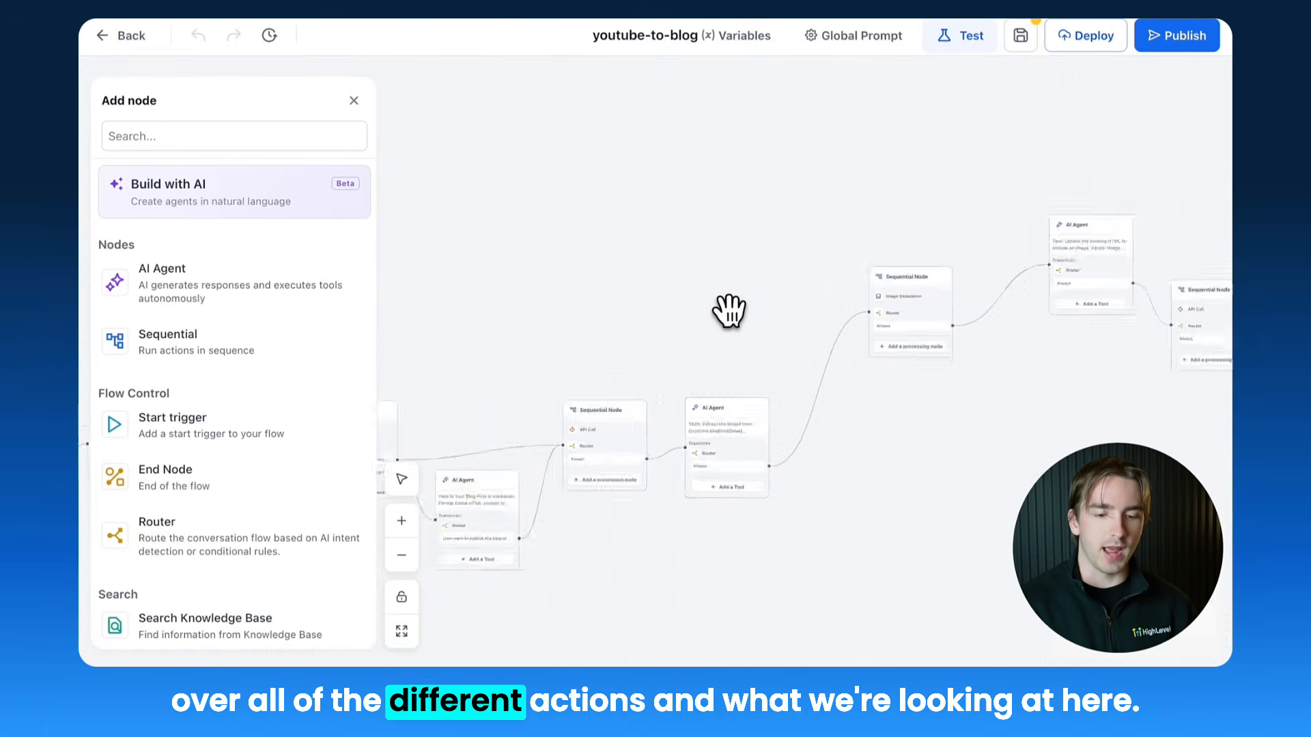
{"action": "left_click_drag", "start_coordinate": [556, 294], "coordinate": [1060, 115]}
{"action": "scroll", "coordinate": [632, 225], "scroll_direction": "up", "scroll_amount": 4}
{"action": "left_click_drag", "start_coordinate": [614, 245], "coordinate": [749, 243]}
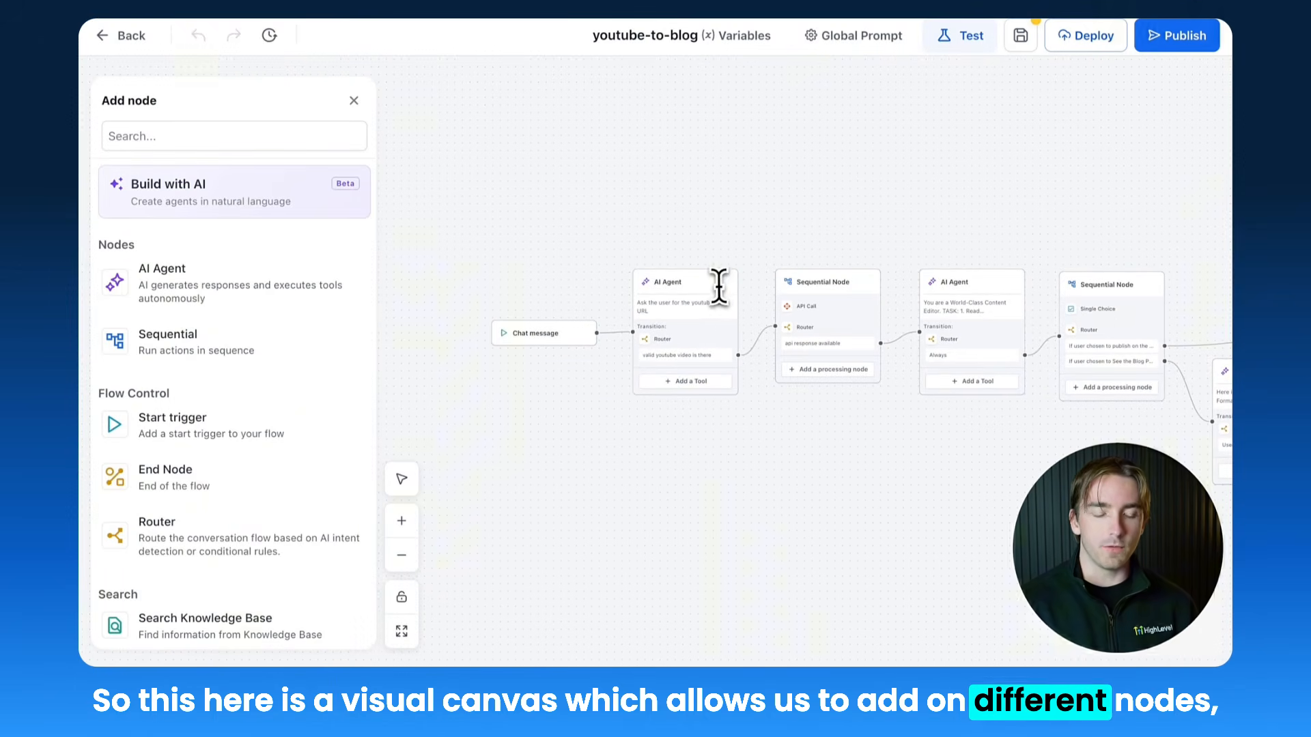
{"action": "left_click_drag", "start_coordinate": [716, 287], "coordinate": [736, 220]}
{"action": "left_click_drag", "start_coordinate": [565, 339], "coordinate": [528, 283]}
Set the Chat message node's trigger type to Workflows and save the trigger.
{"action": "left_click", "coordinate": [528, 283]}
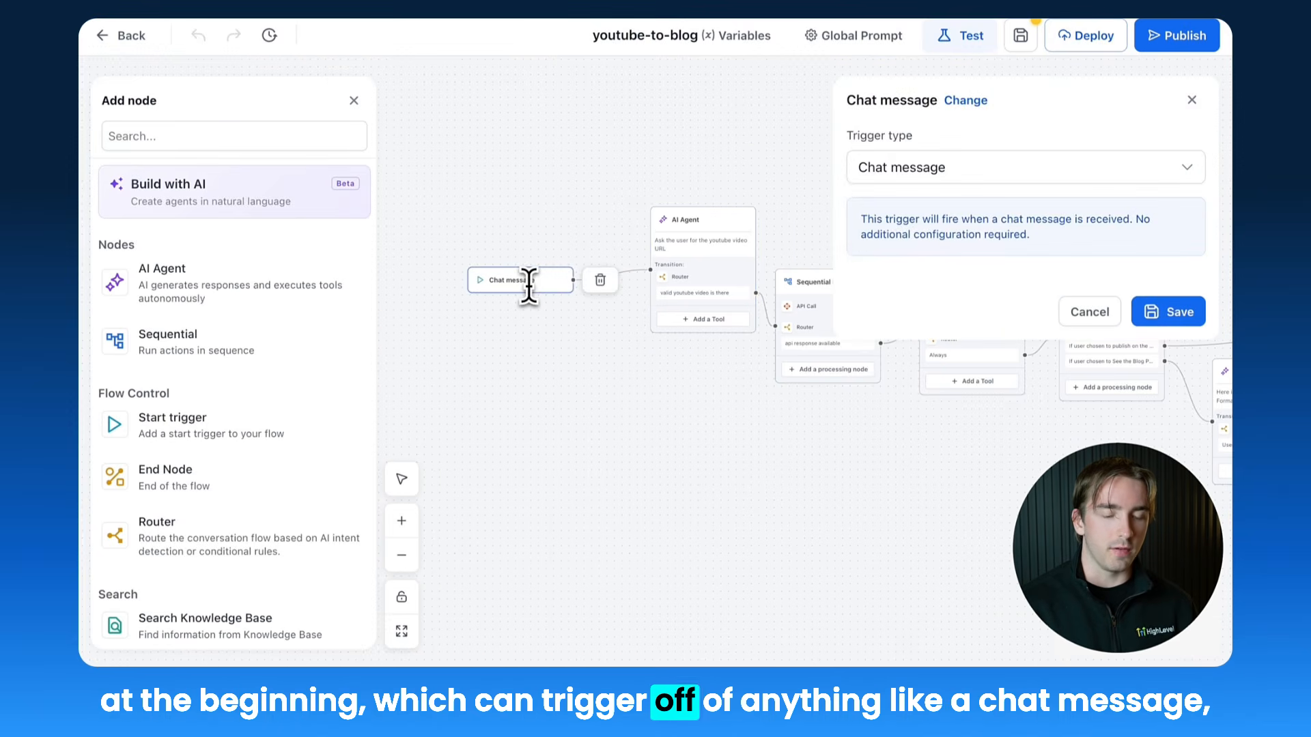
{"action": "left_click", "coordinate": [908, 168]}
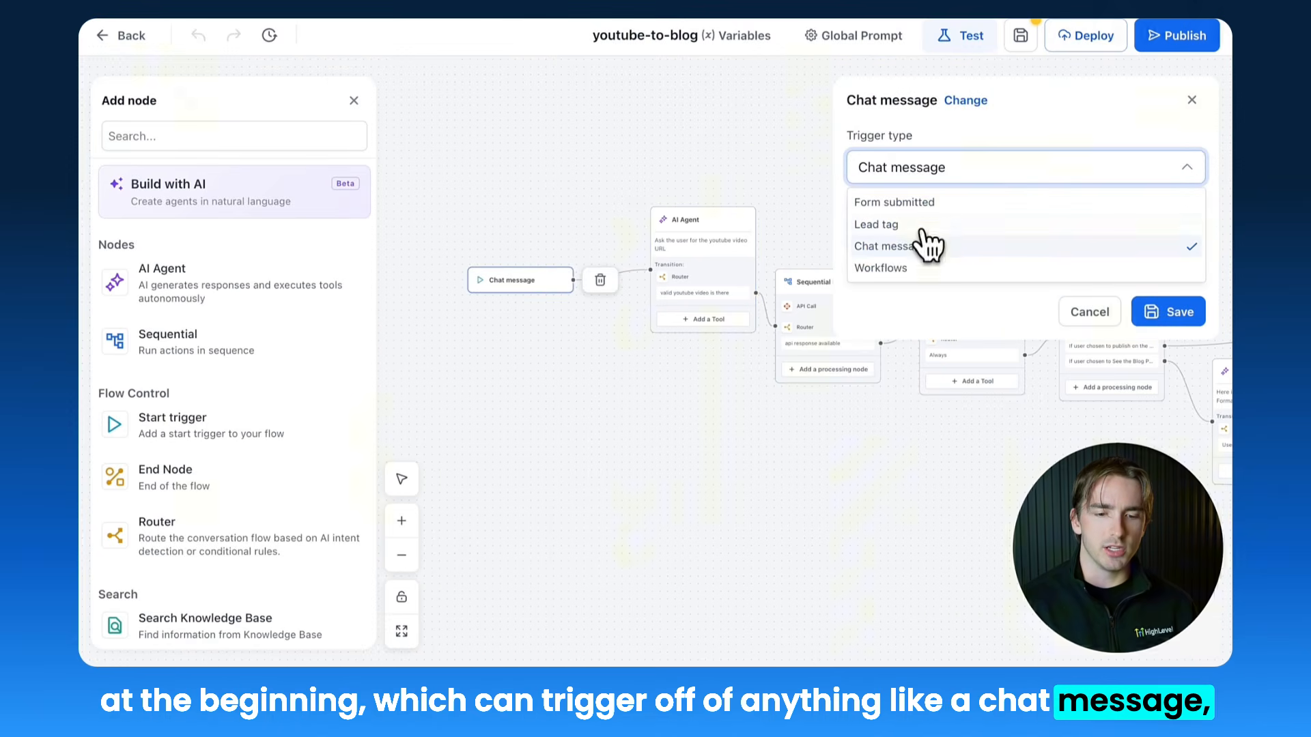
{"action": "left_click", "coordinate": [938, 200]}
{"action": "left_click", "coordinate": [938, 178]}
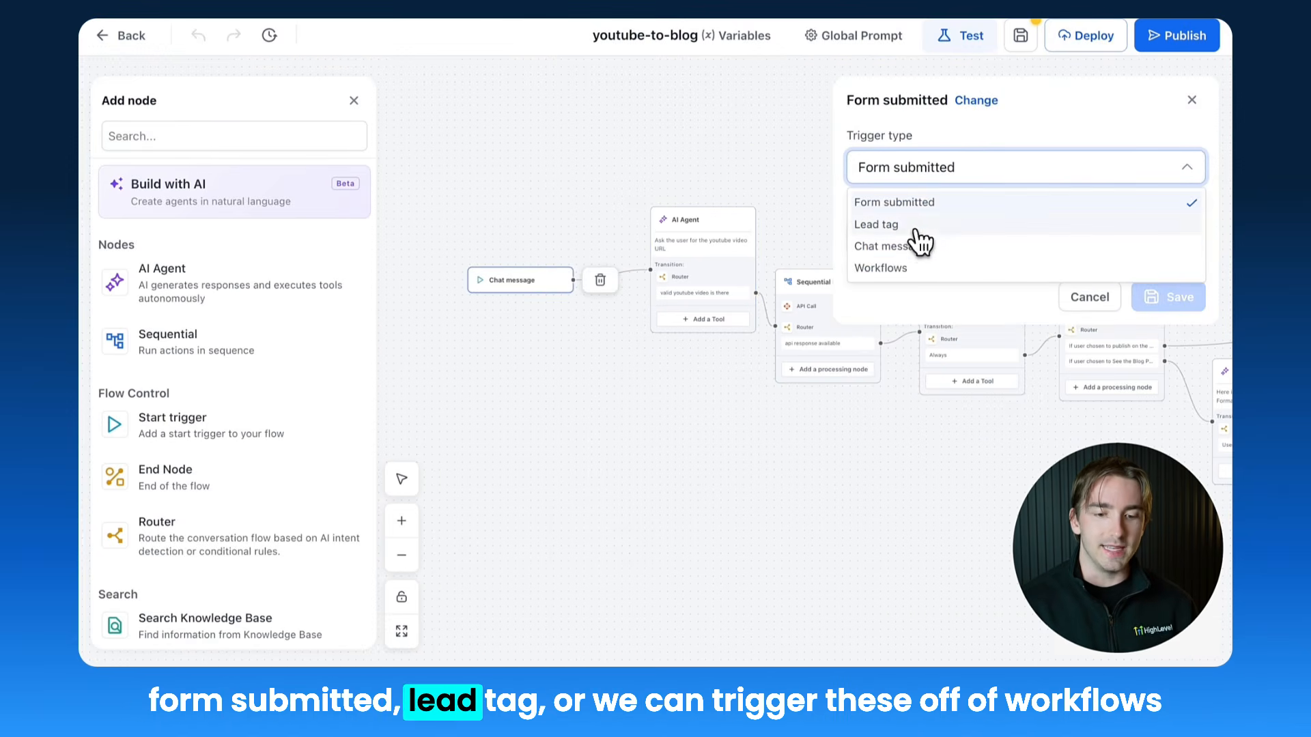
{"action": "left_click", "coordinate": [902, 224]}
{"action": "left_click", "coordinate": [932, 171]}
{"action": "left_click", "coordinate": [914, 268]}
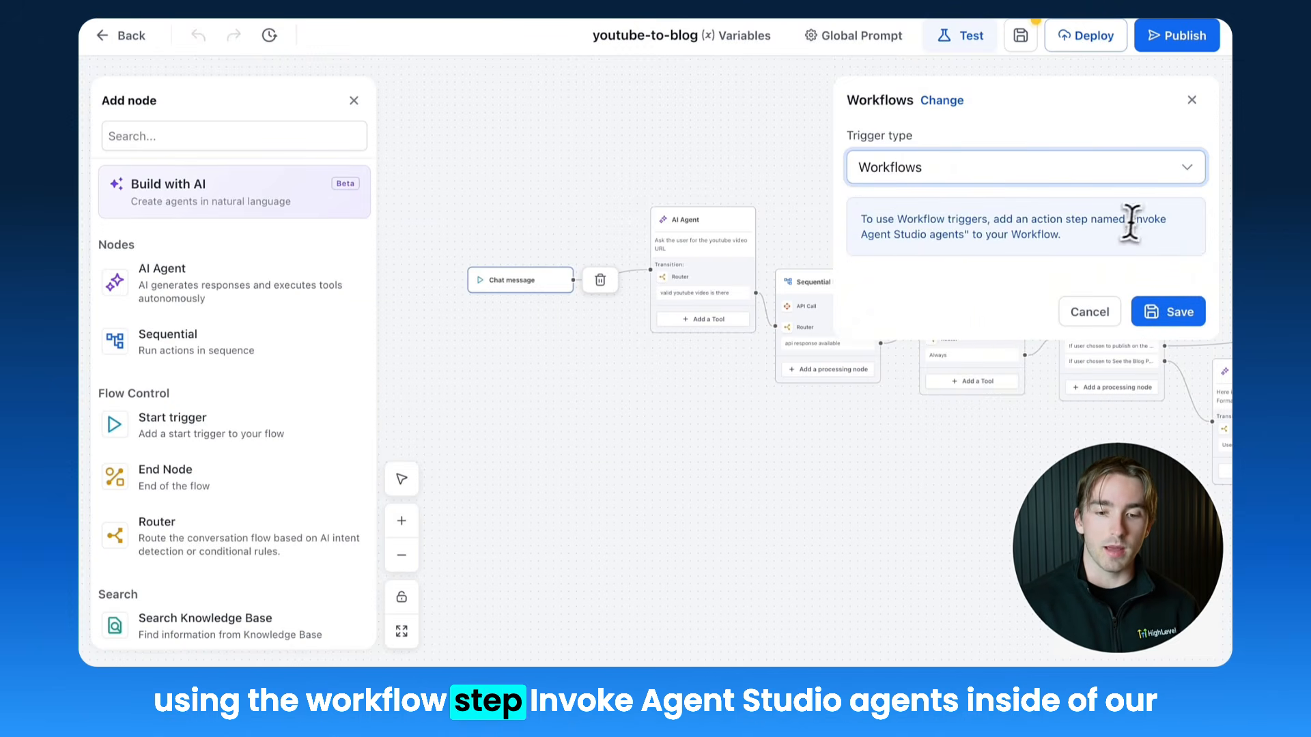
{"action": "left_click_drag", "start_coordinate": [1133, 222], "coordinate": [1062, 227]}
{"action": "left_click", "coordinate": [913, 233]}
{"action": "double_click", "coordinate": [912, 233]}
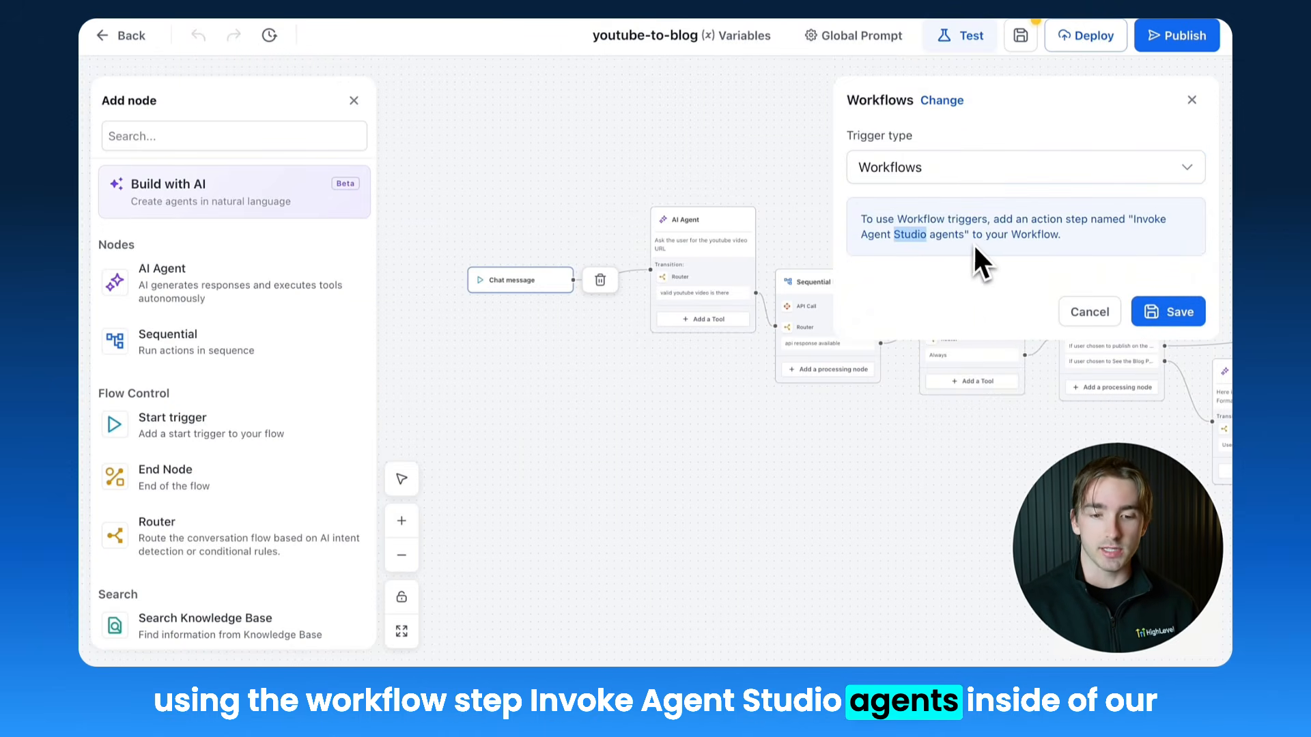
{"action": "left_click", "coordinate": [1164, 313]}
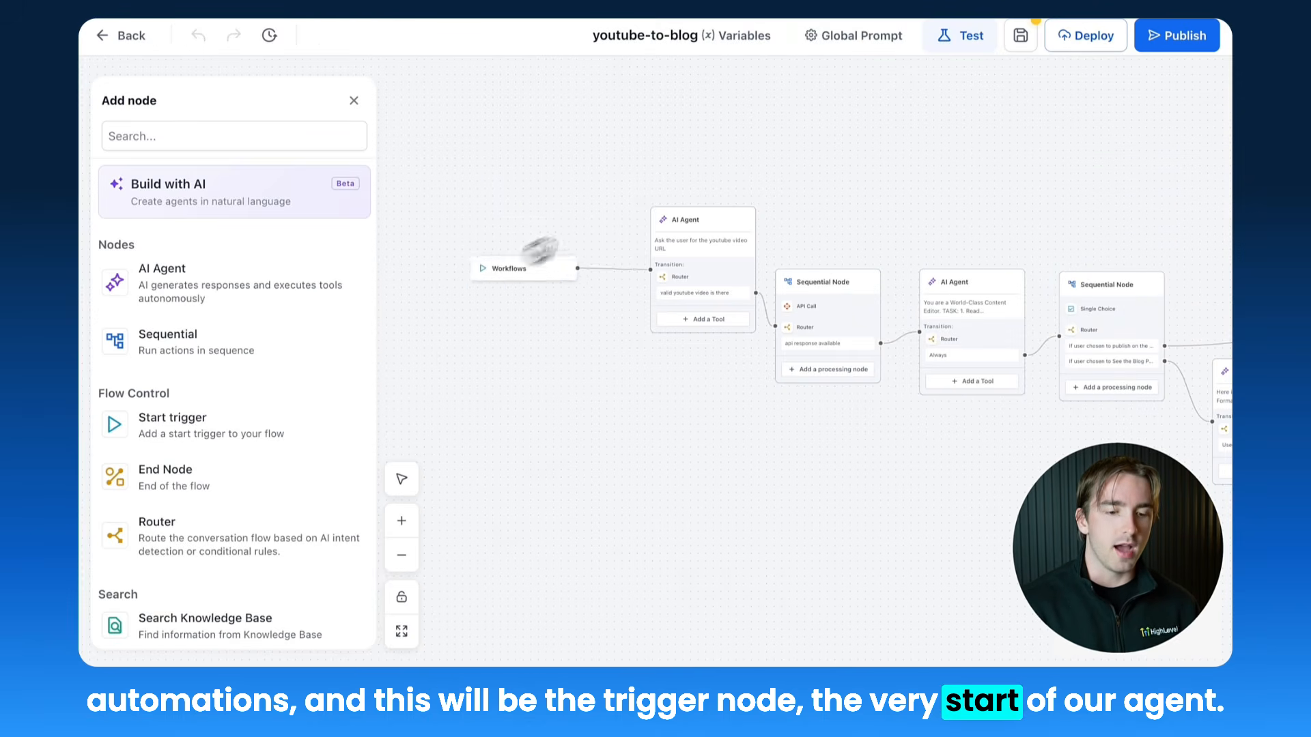
Move the Workflows trigger node slightly upward and shift the first AI Agent node closer to it.
{"action": "left_click_drag", "start_coordinate": [541, 250], "coordinate": [563, 237]}
{"action": "scroll", "coordinate": [563, 237], "scroll_direction": "up", "scroll_amount": 5}
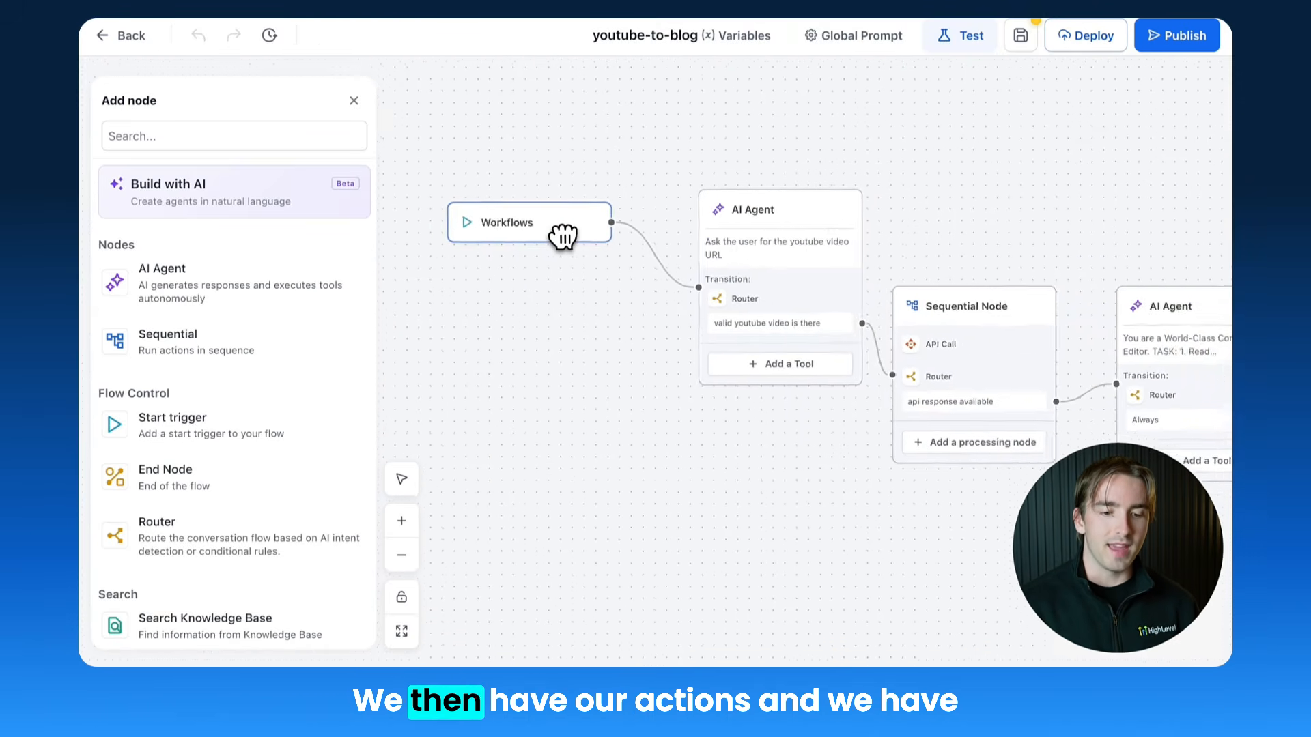
{"action": "left_click_drag", "start_coordinate": [703, 191], "coordinate": [585, 177]}
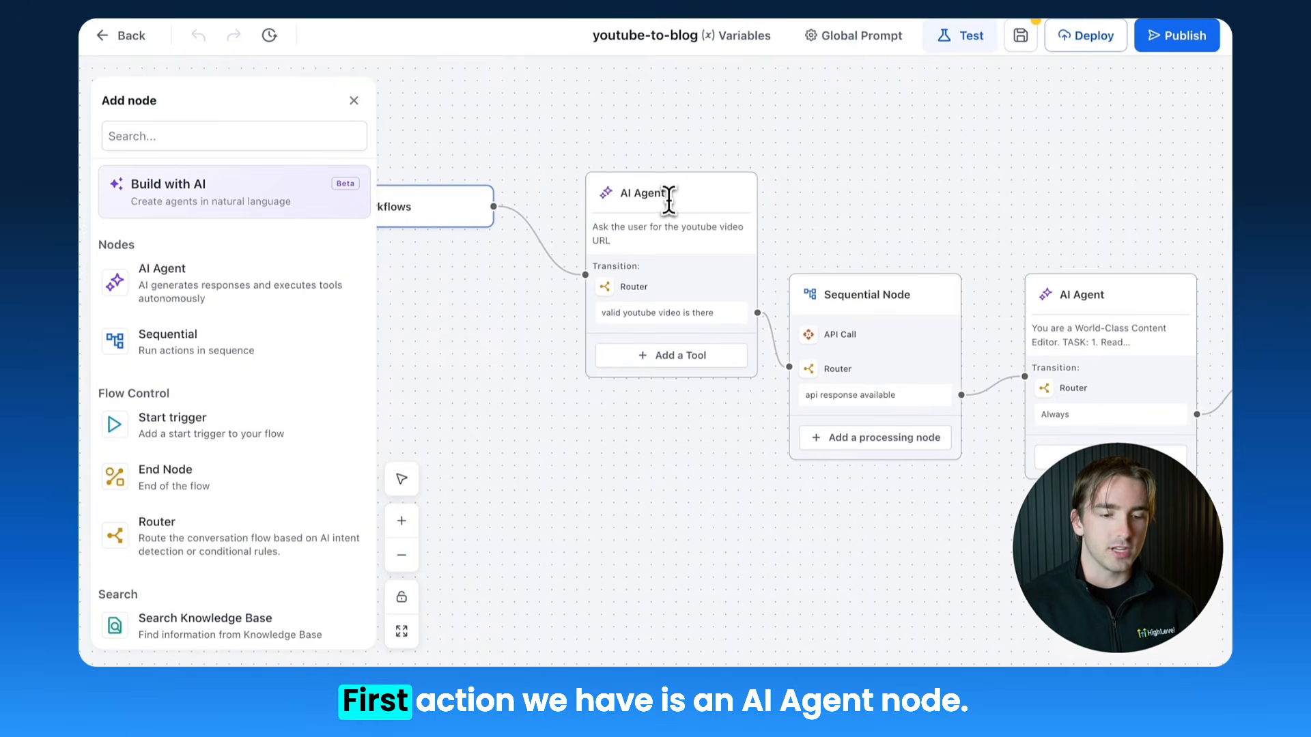
{"action": "left_click_drag", "start_coordinate": [668, 201], "coordinate": [631, 196]}
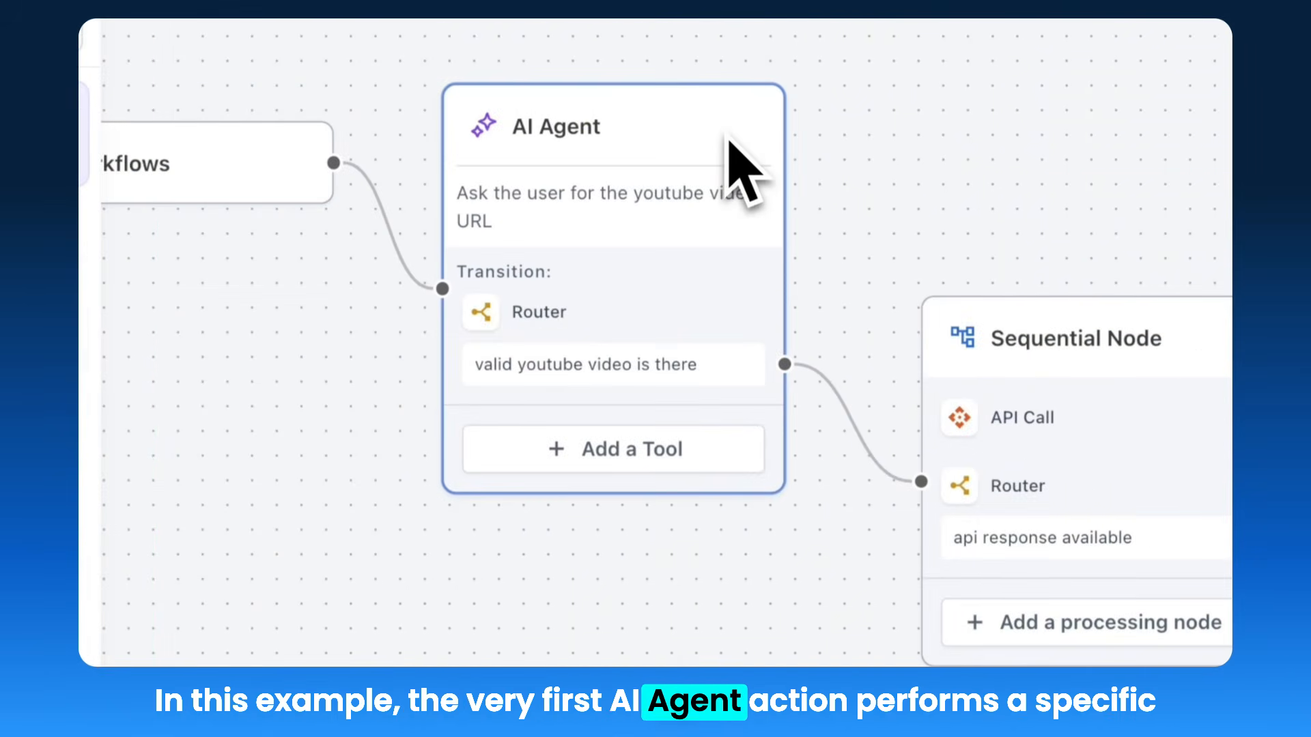
Open the settings of the first AI Agent node and review the AI models it offers.
{"action": "left_click", "coordinate": [636, 217]}
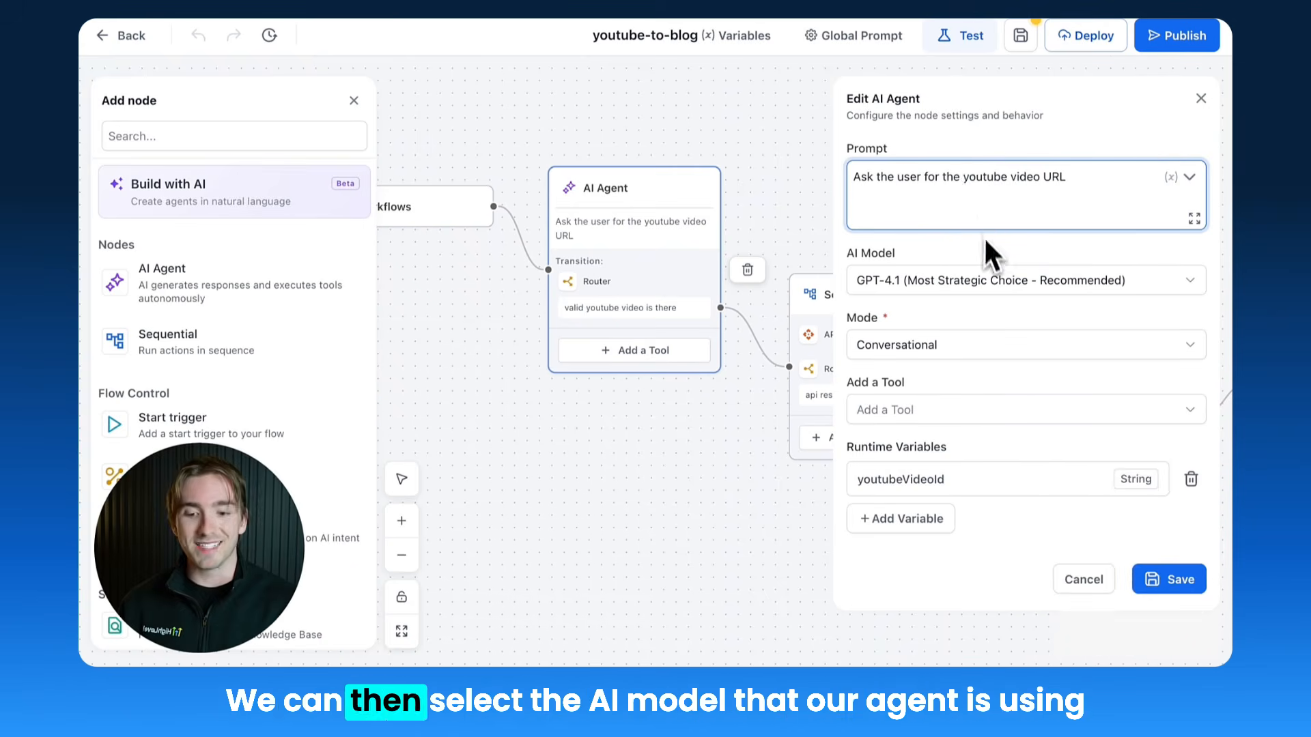
{"action": "left_click", "coordinate": [958, 290]}
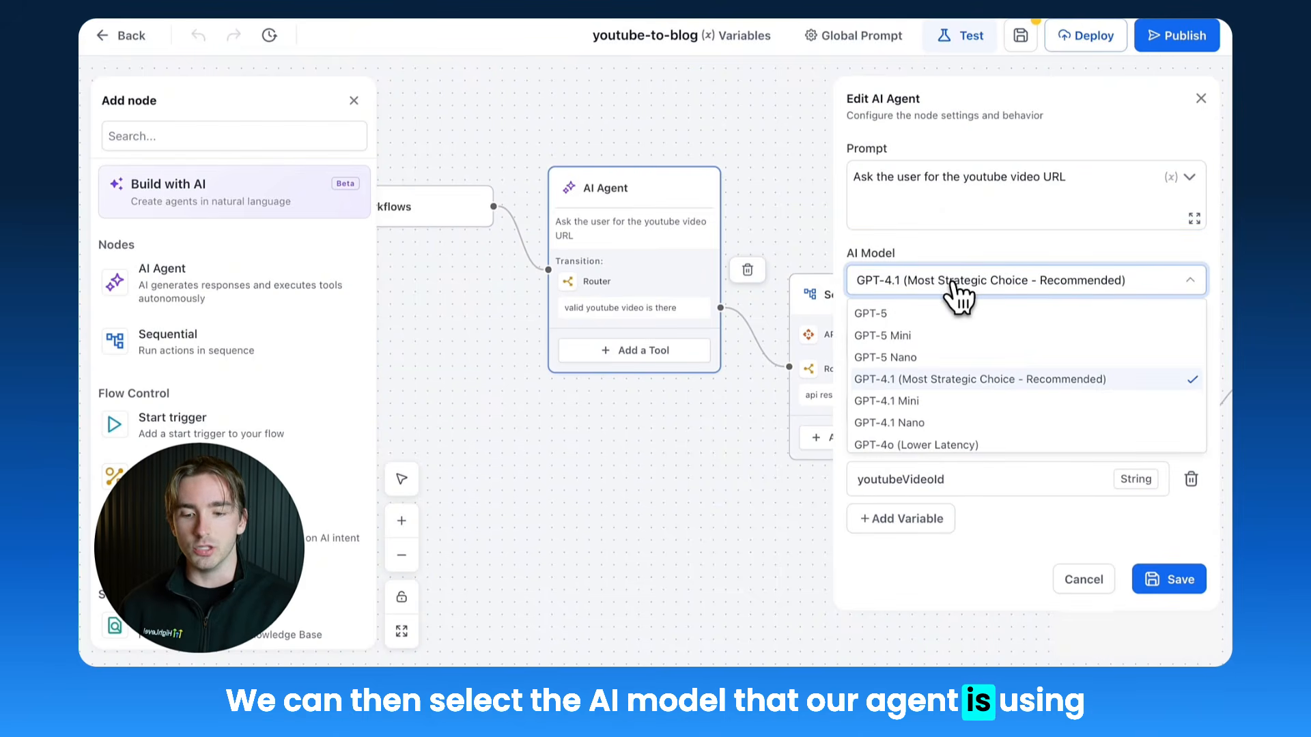
{"action": "scroll", "coordinate": [937, 386], "scroll_direction": "down", "scroll_amount": 1}
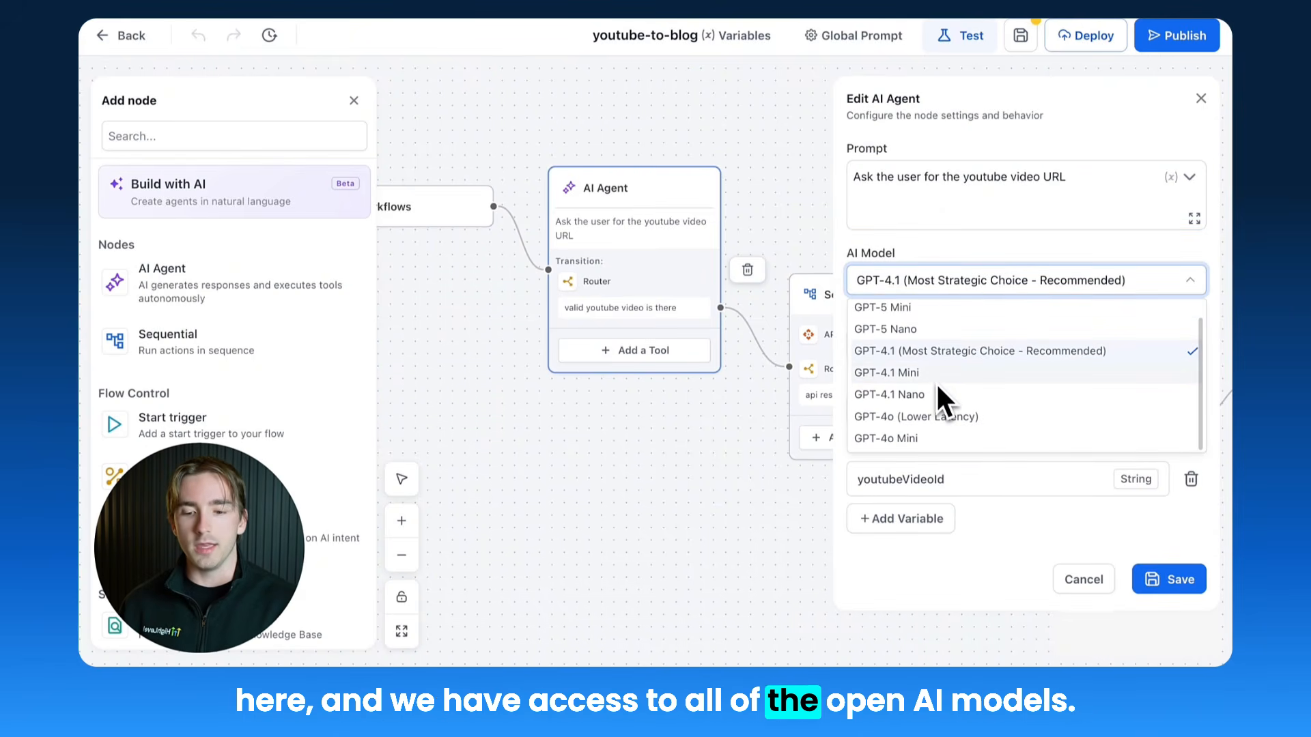
{"action": "scroll", "coordinate": [936, 379], "scroll_direction": "up", "scroll_amount": 1}
{"action": "left_click", "coordinate": [956, 269]}
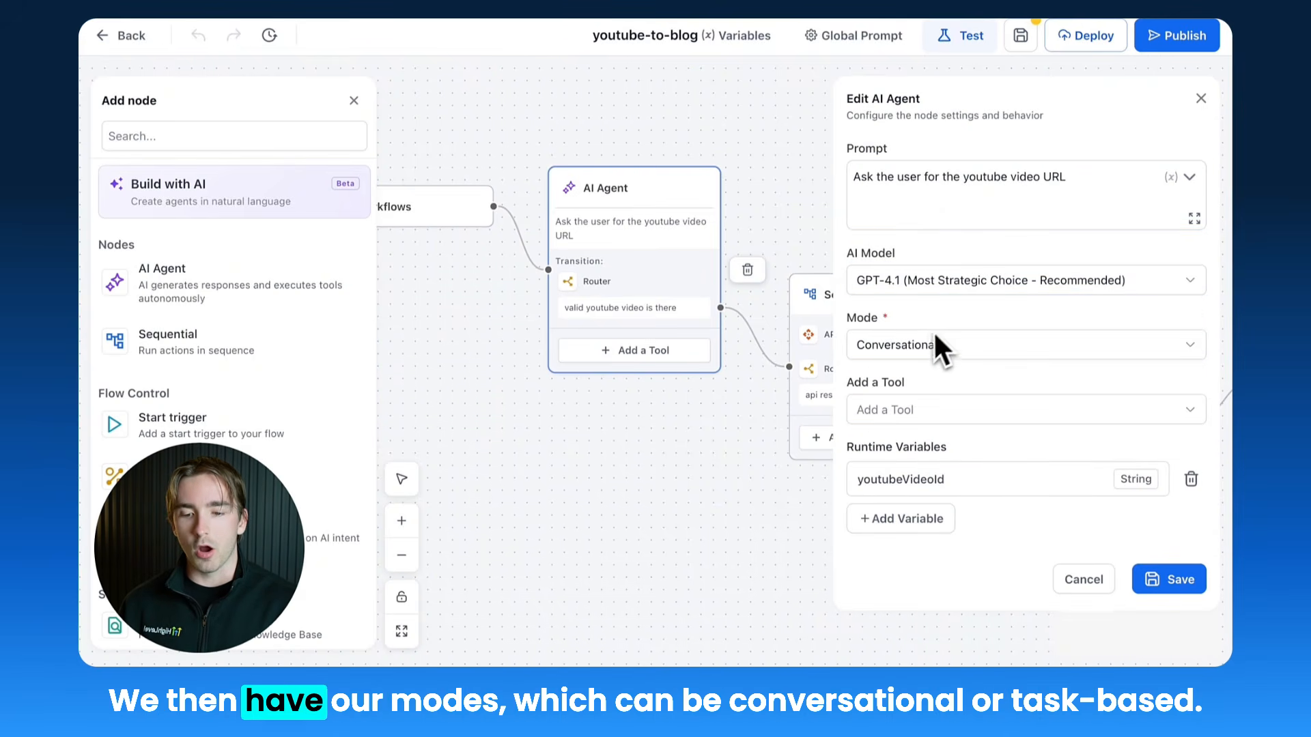
Set the AI Agent node's mode to Task Based and review the tools that can be added to it.
{"action": "left_click", "coordinate": [922, 347]}
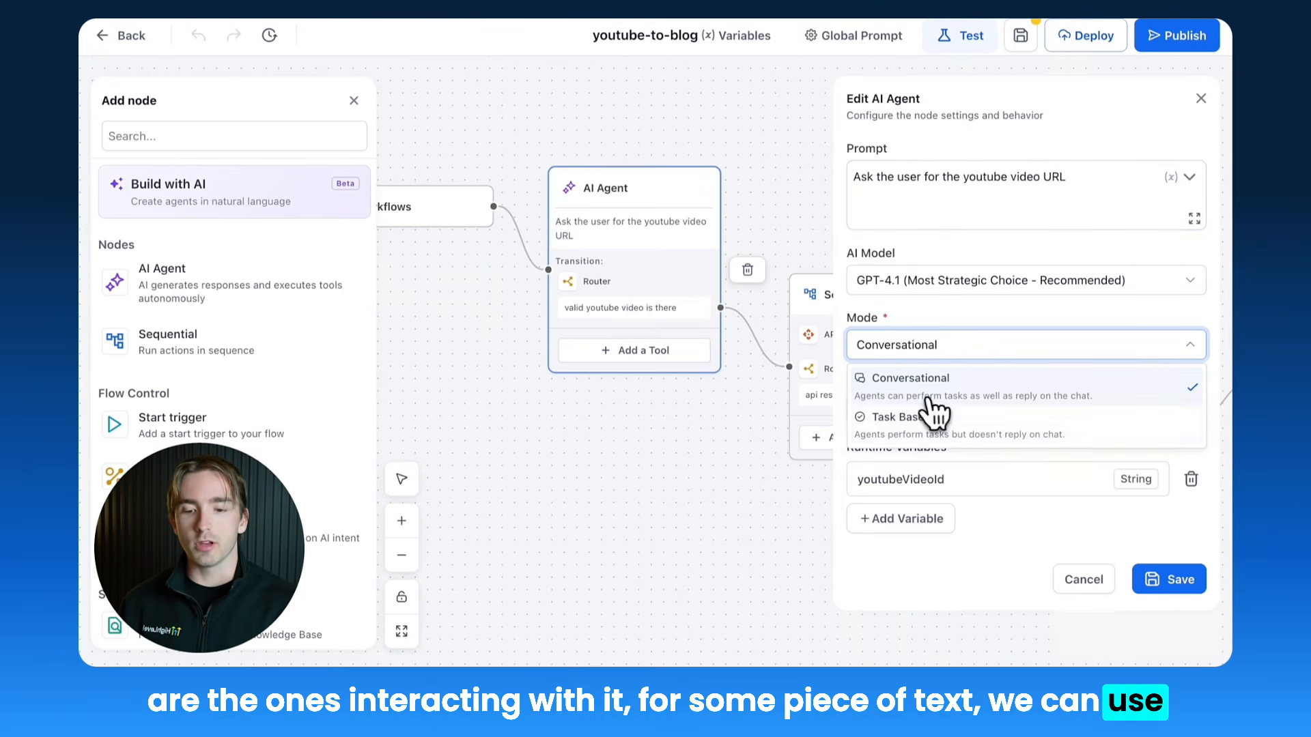
{"action": "left_click", "coordinate": [888, 427]}
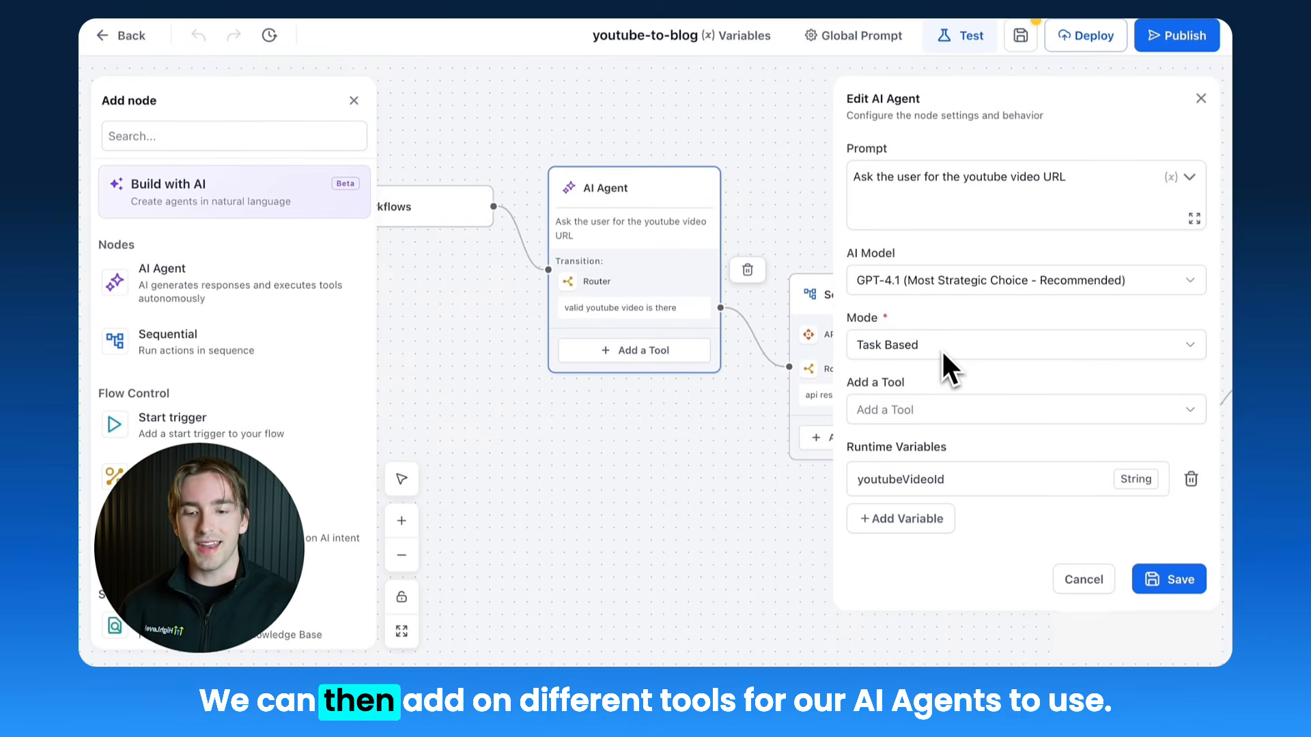
{"action": "left_click", "coordinate": [934, 415]}
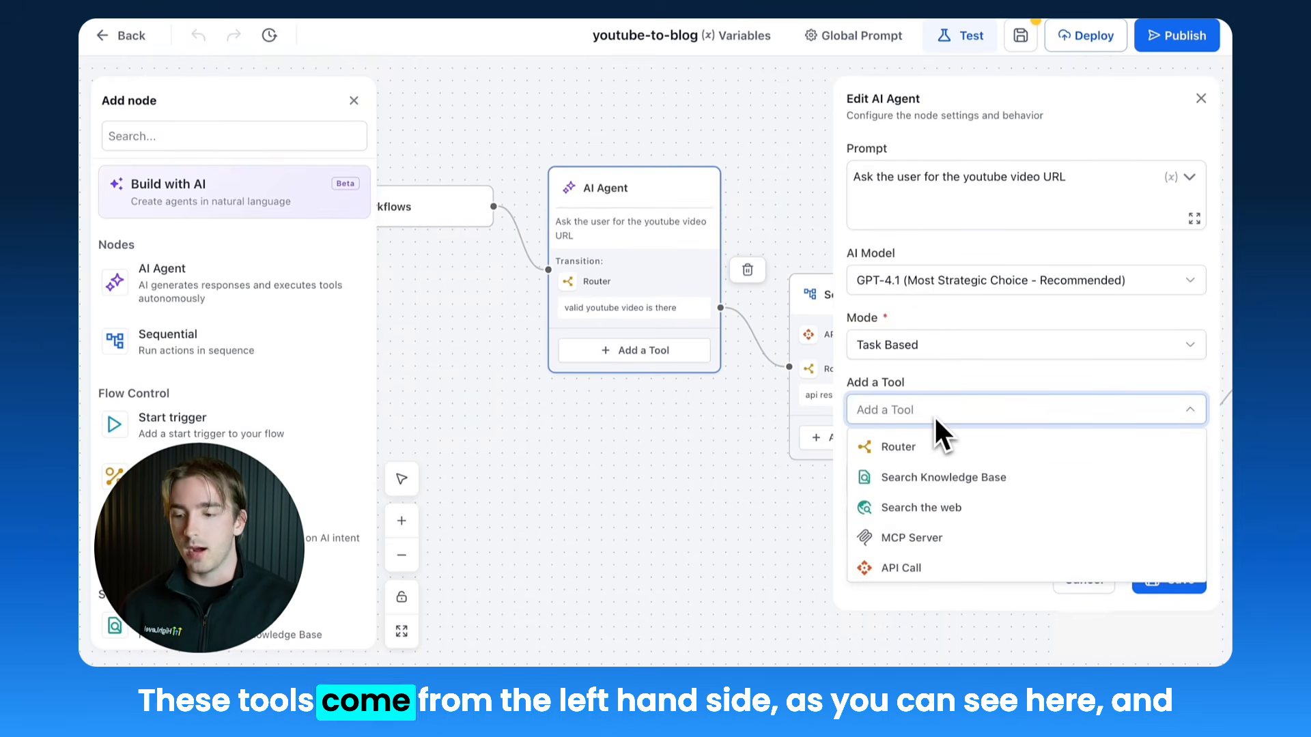
{"action": "scroll", "coordinate": [200, 406], "scroll_direction": "down", "scroll_amount": 5}
{"action": "scroll", "coordinate": [198, 412], "scroll_direction": "up", "scroll_amount": 5}
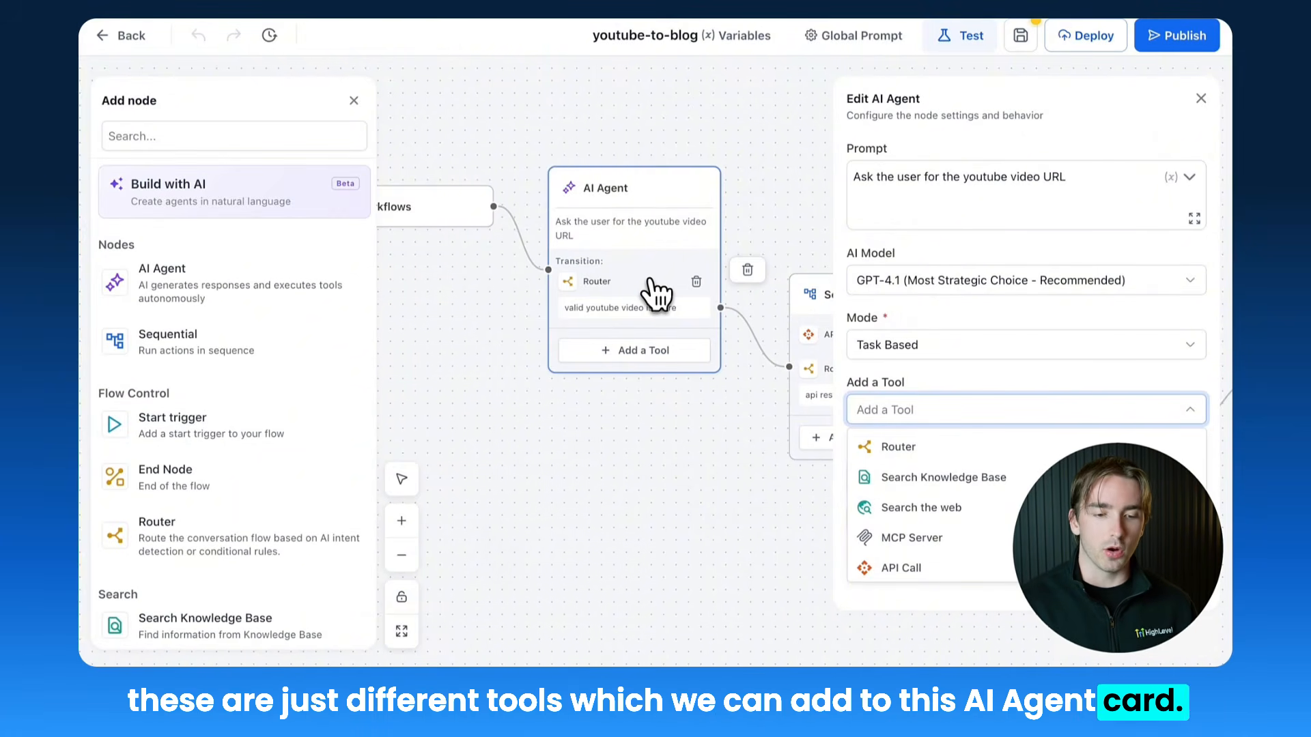
Examine the condition type, variable and operator of the "valid youtube video is there" route in the AI Agent's router, leaving the settings unchanged.
{"action": "left_click", "coordinate": [612, 288]}
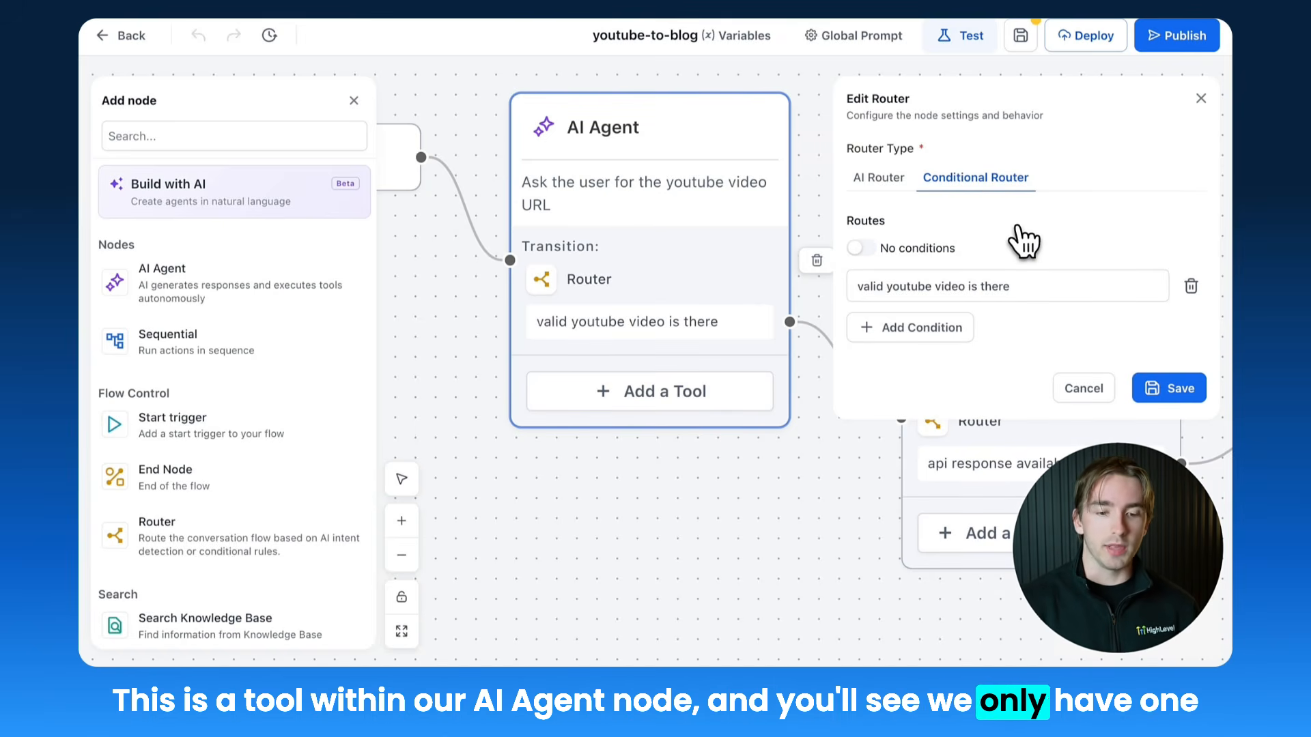
{"action": "left_click", "coordinate": [1024, 293]}
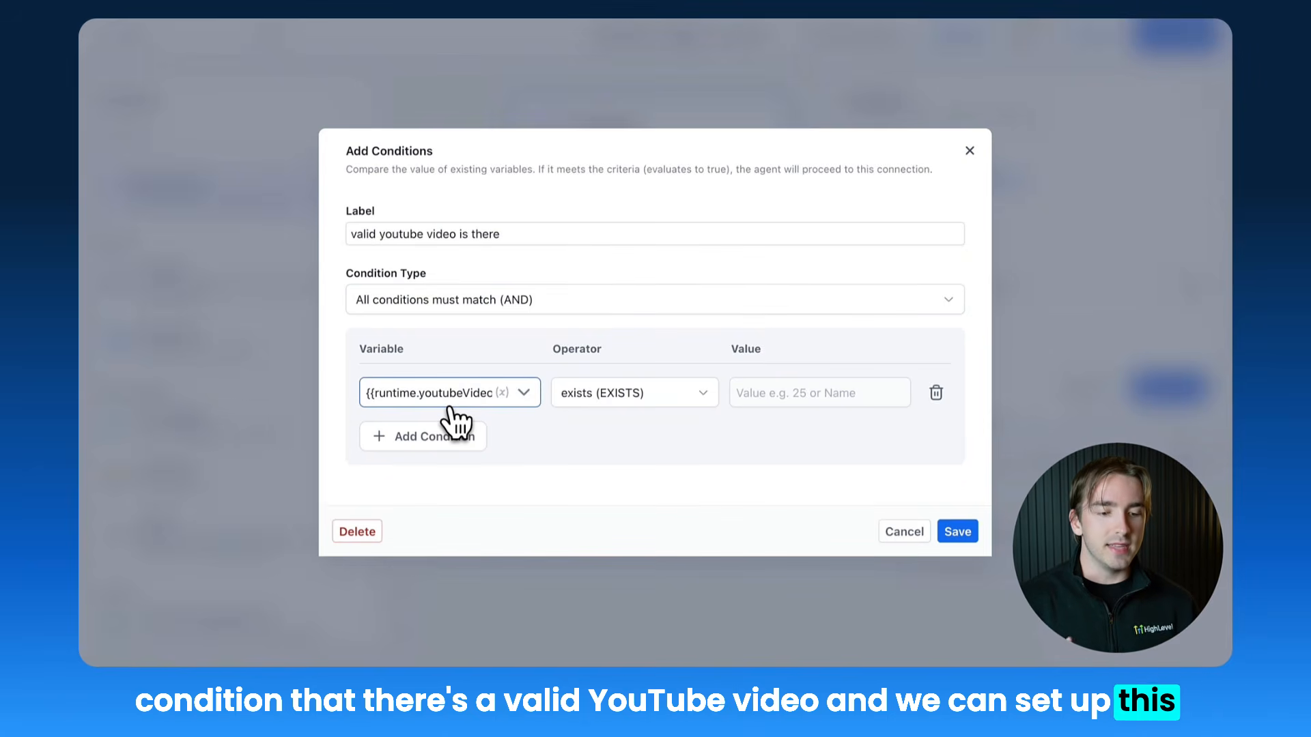
{"action": "left_click", "coordinate": [525, 302]}
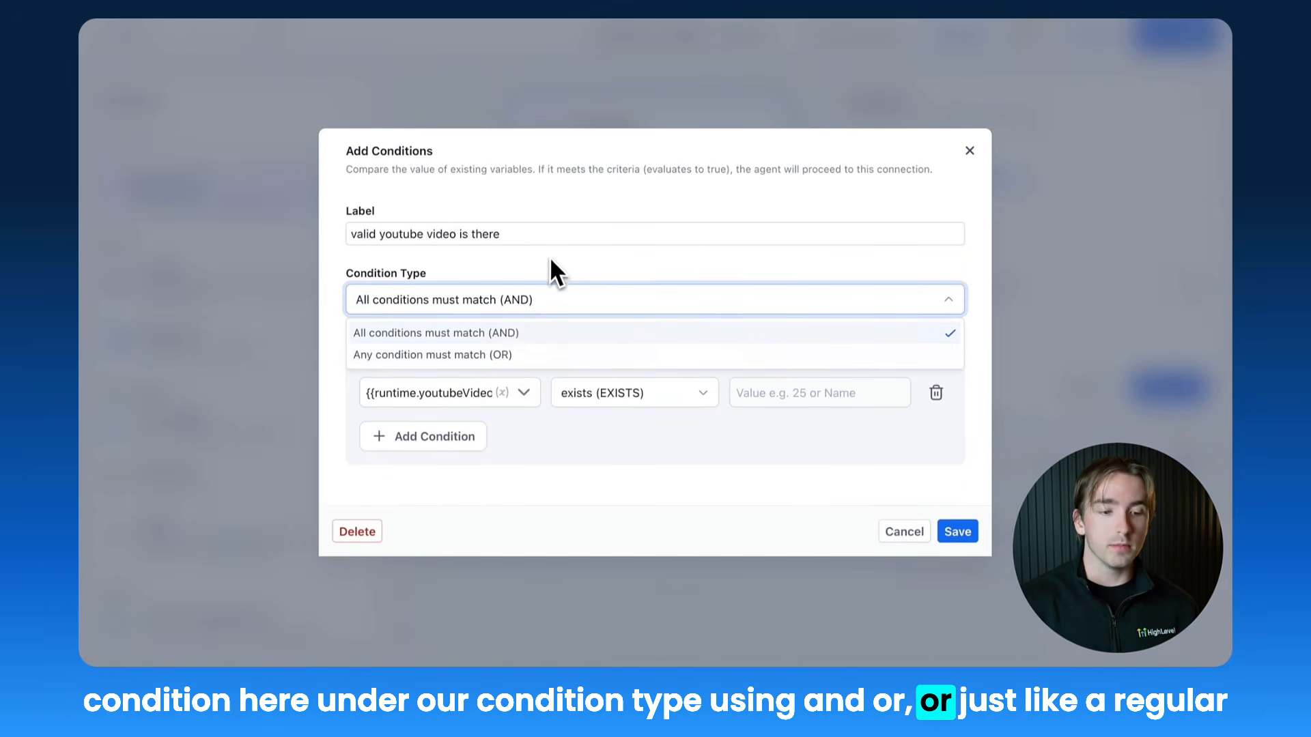
{"action": "left_click", "coordinate": [551, 257]}
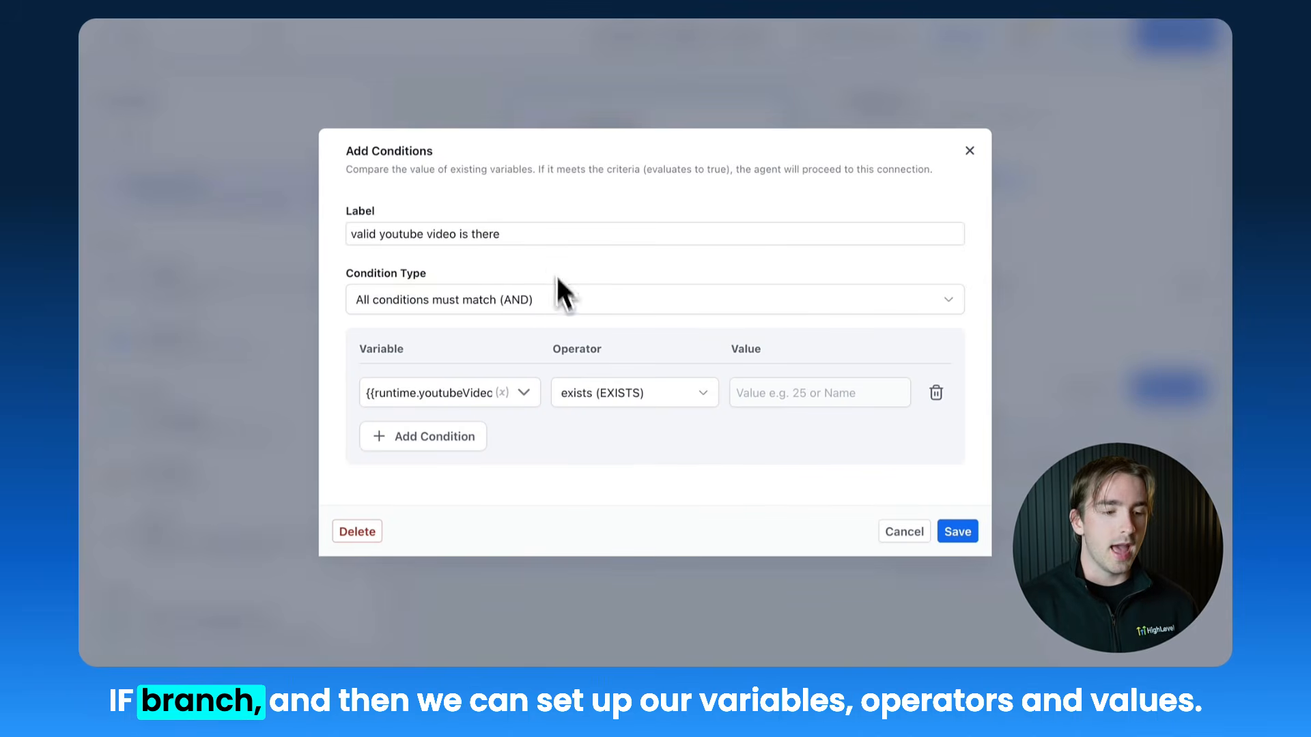
{"action": "left_click", "coordinate": [480, 394]}
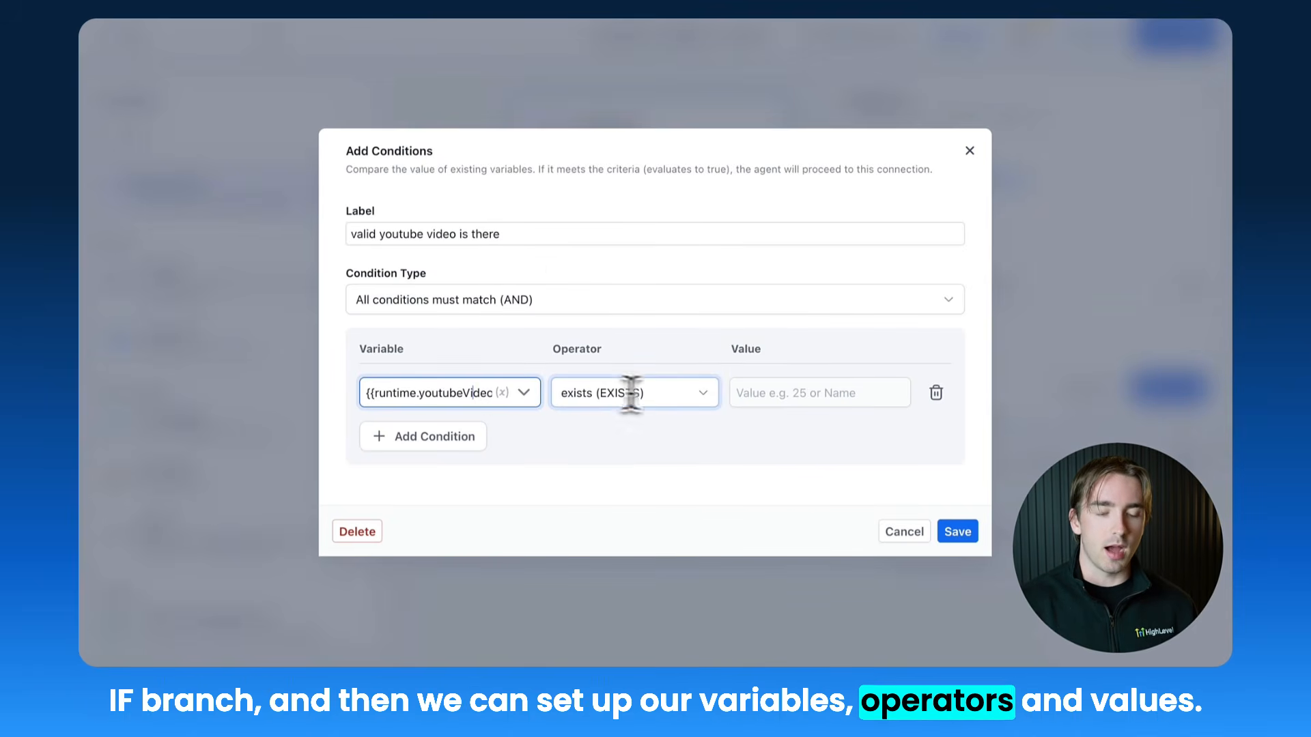
{"action": "left_click", "coordinate": [970, 152]}
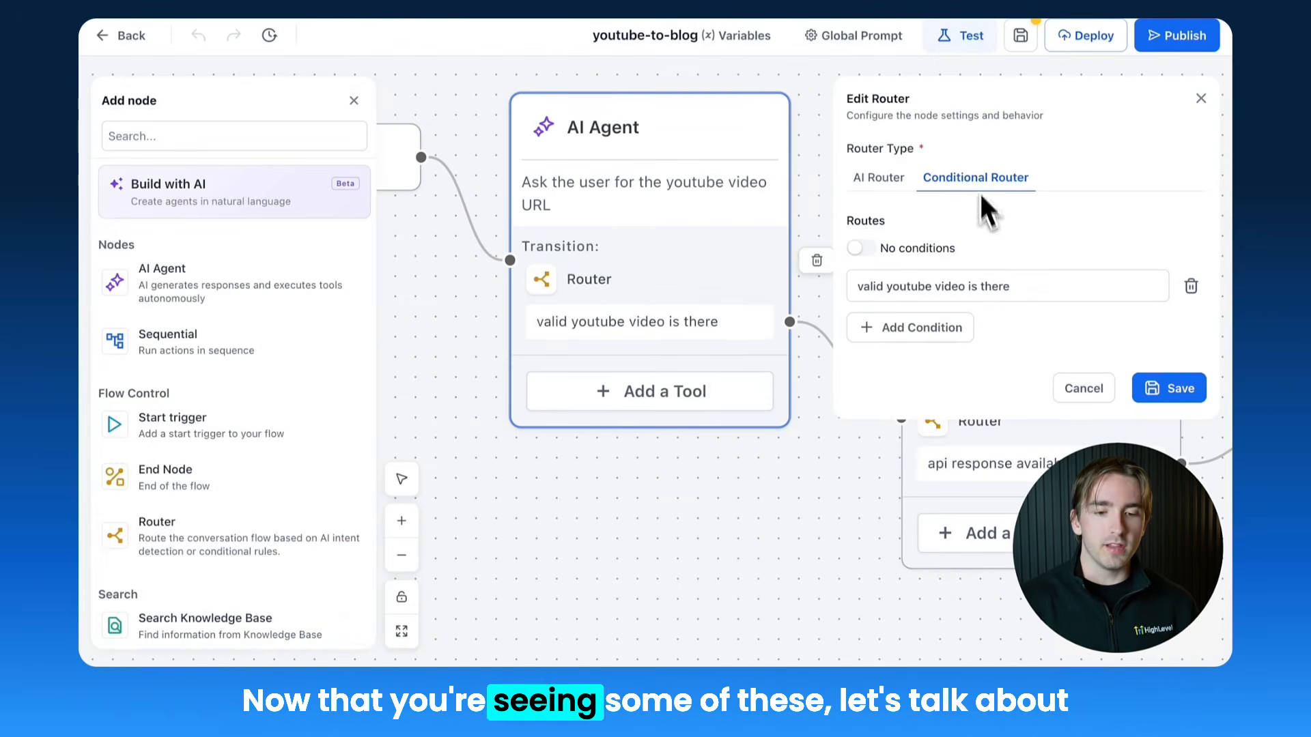
{"action": "scroll", "coordinate": [810, 202], "scroll_direction": "down", "scroll_amount": 3}
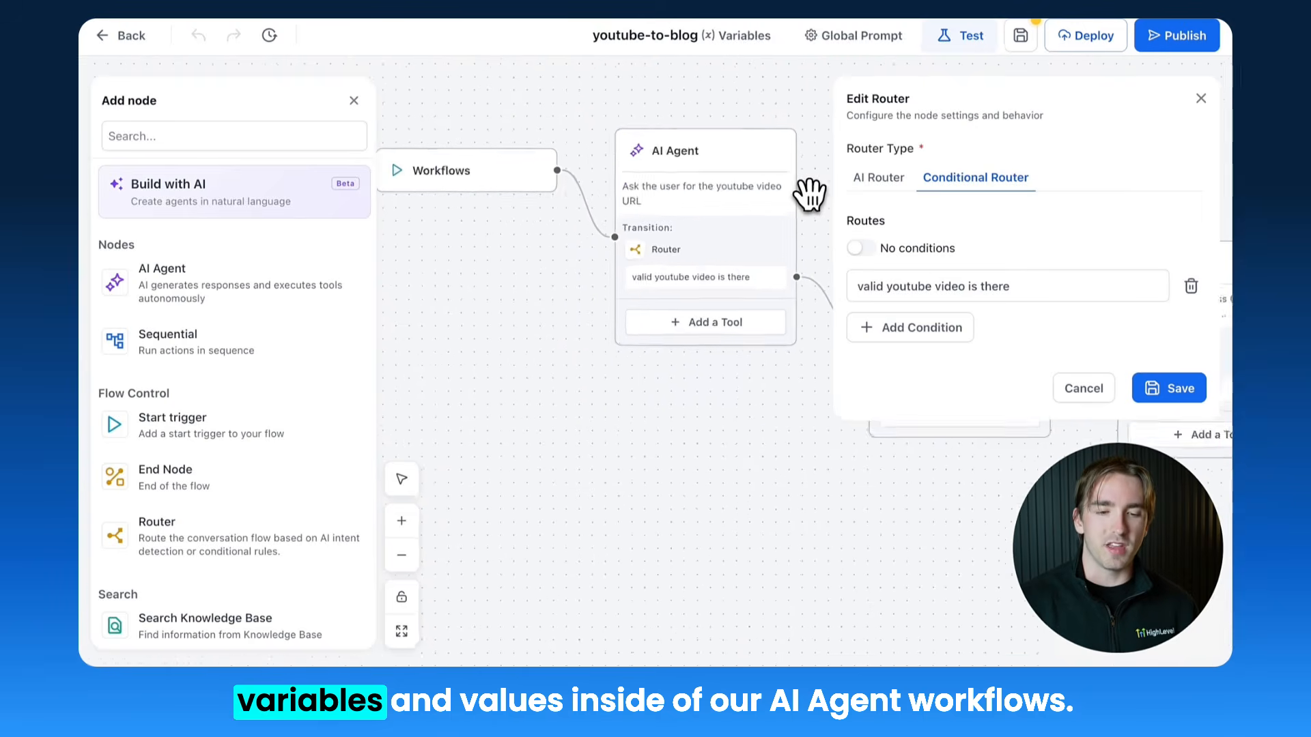
{"action": "left_click", "coordinate": [1200, 100]}
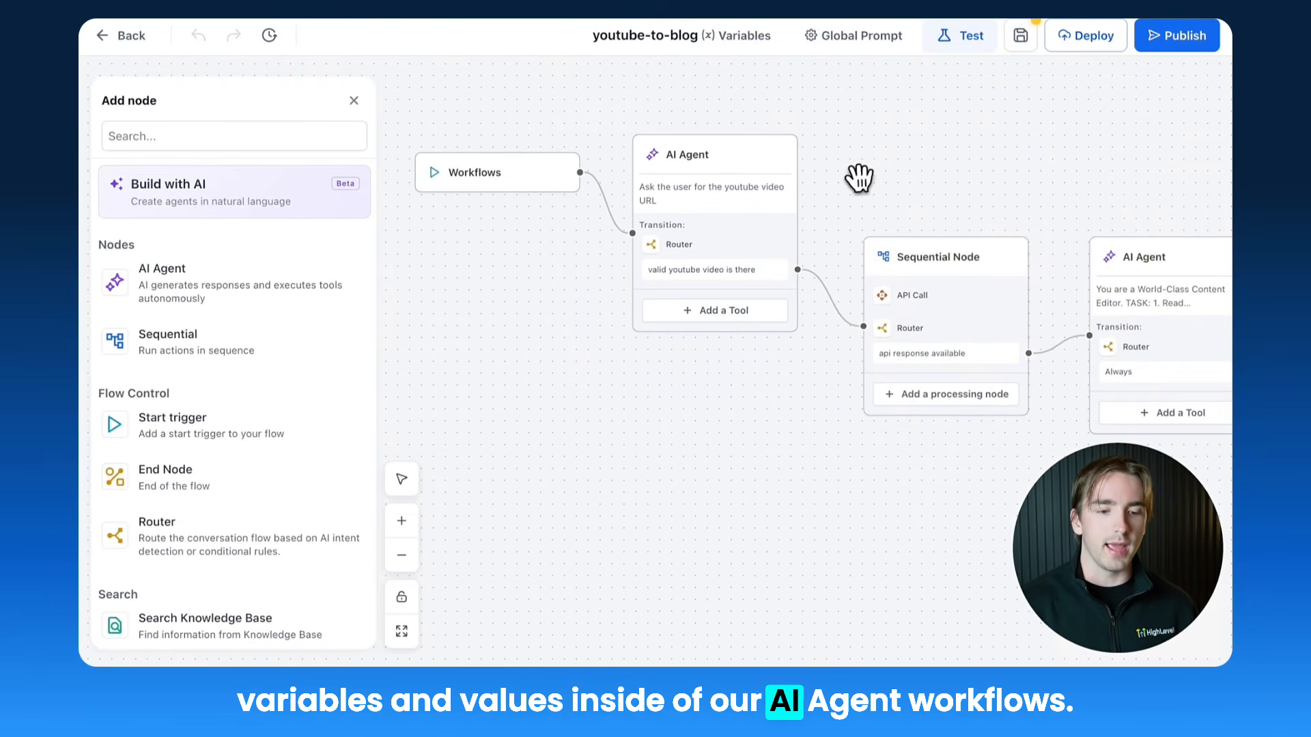
Open the agent's variables and review the global location ID and API token entries.
{"action": "left_click_drag", "start_coordinate": [859, 178], "coordinate": [834, 225]}
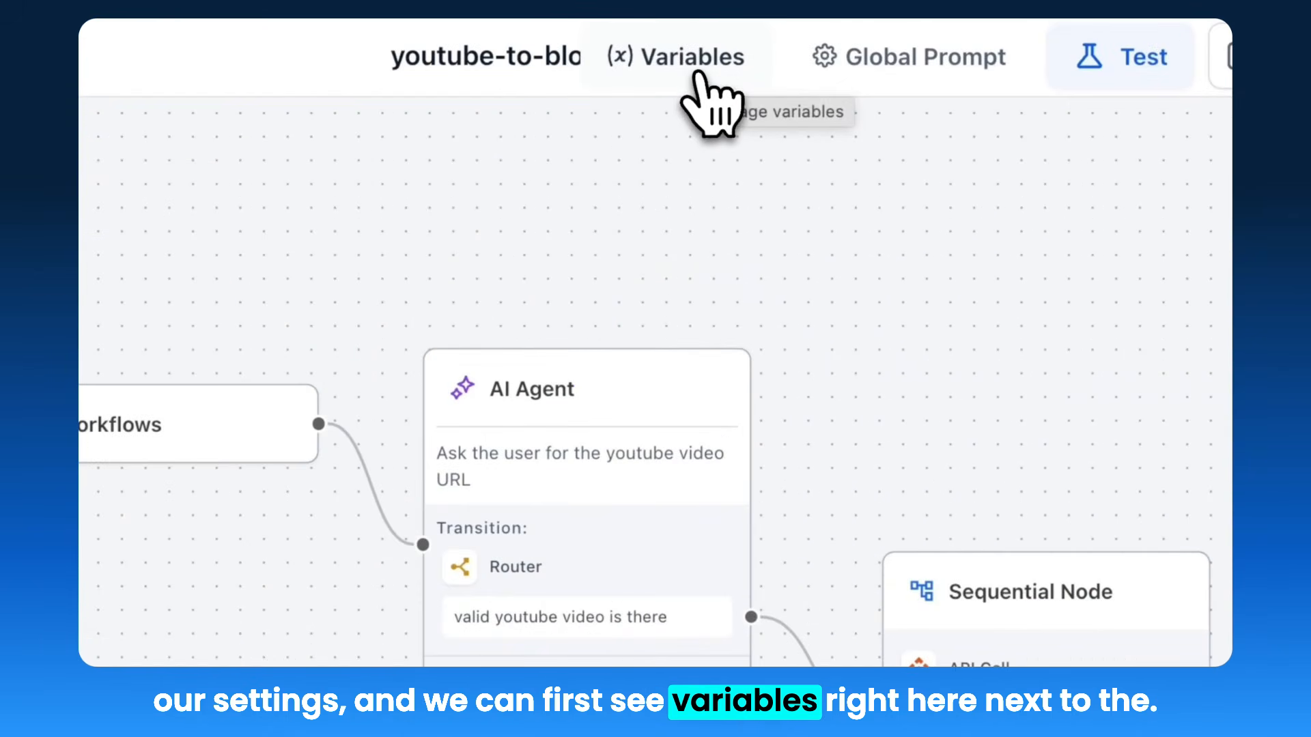
{"action": "left_click", "coordinate": [691, 68]}
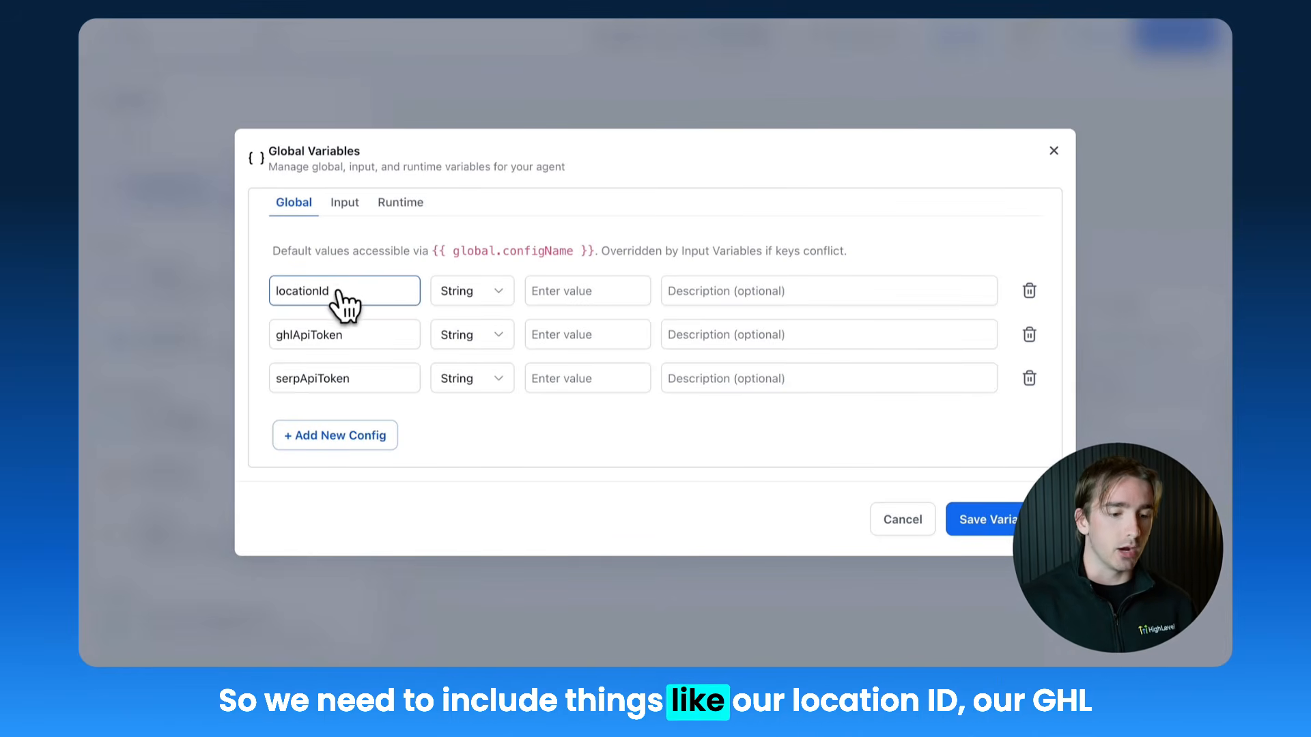
{"action": "left_click", "coordinate": [336, 337]}
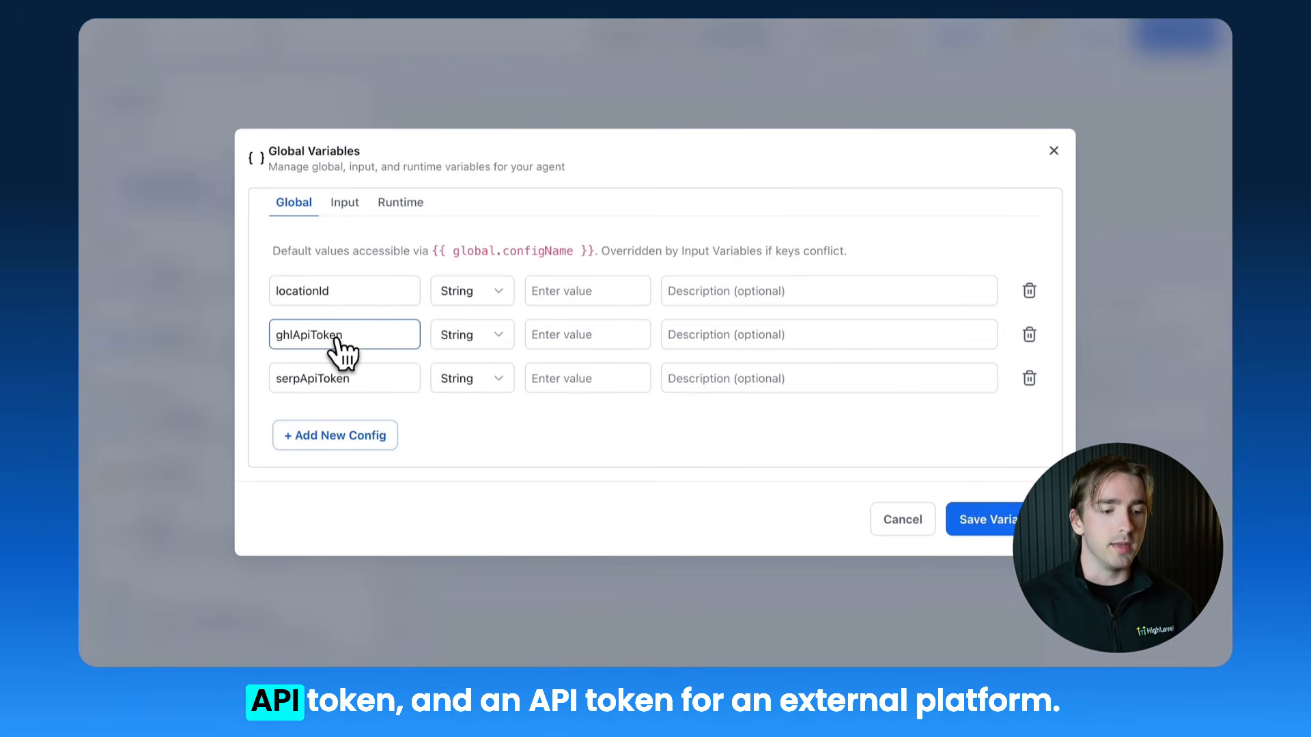
Review the serpApiToken entry and the type, value and description fields of the global variables.
{"action": "left_click", "coordinate": [346, 382]}
{"action": "double_click", "coordinate": [346, 384]}
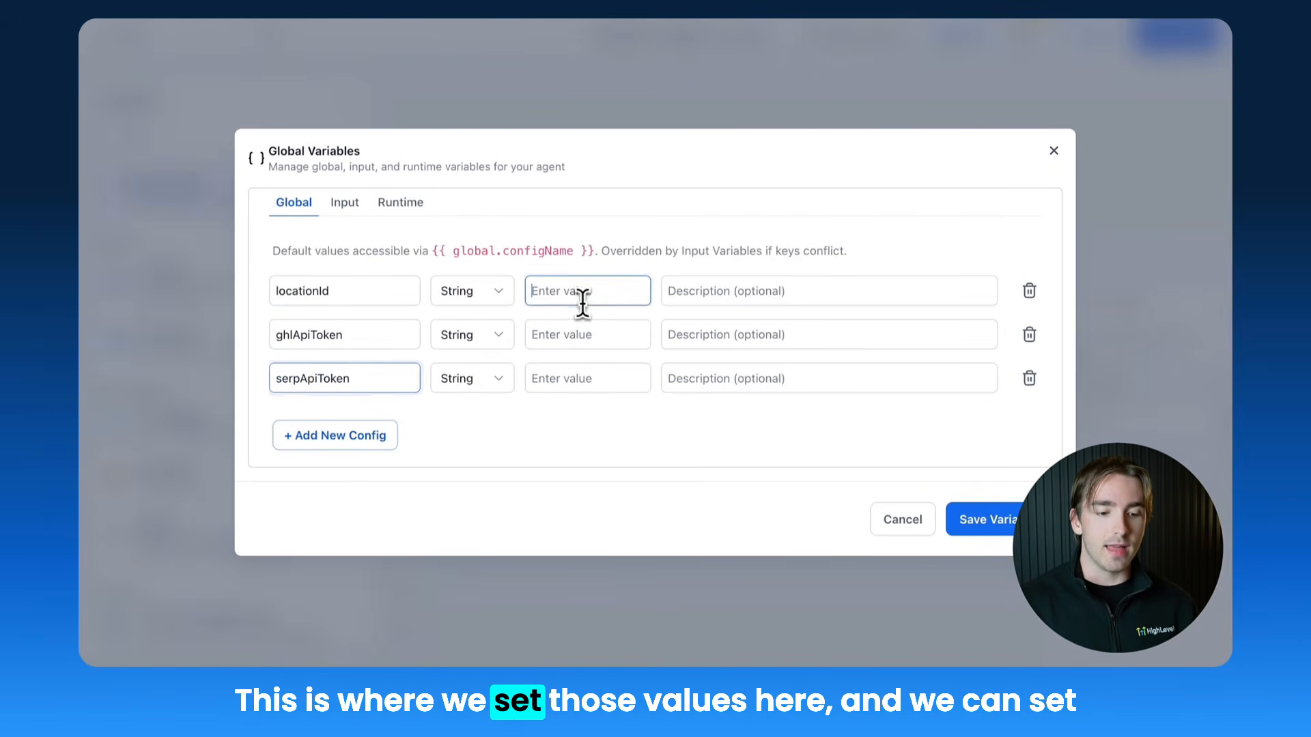
{"action": "left_click", "coordinate": [581, 335]}
{"action": "left_click", "coordinate": [489, 294]}
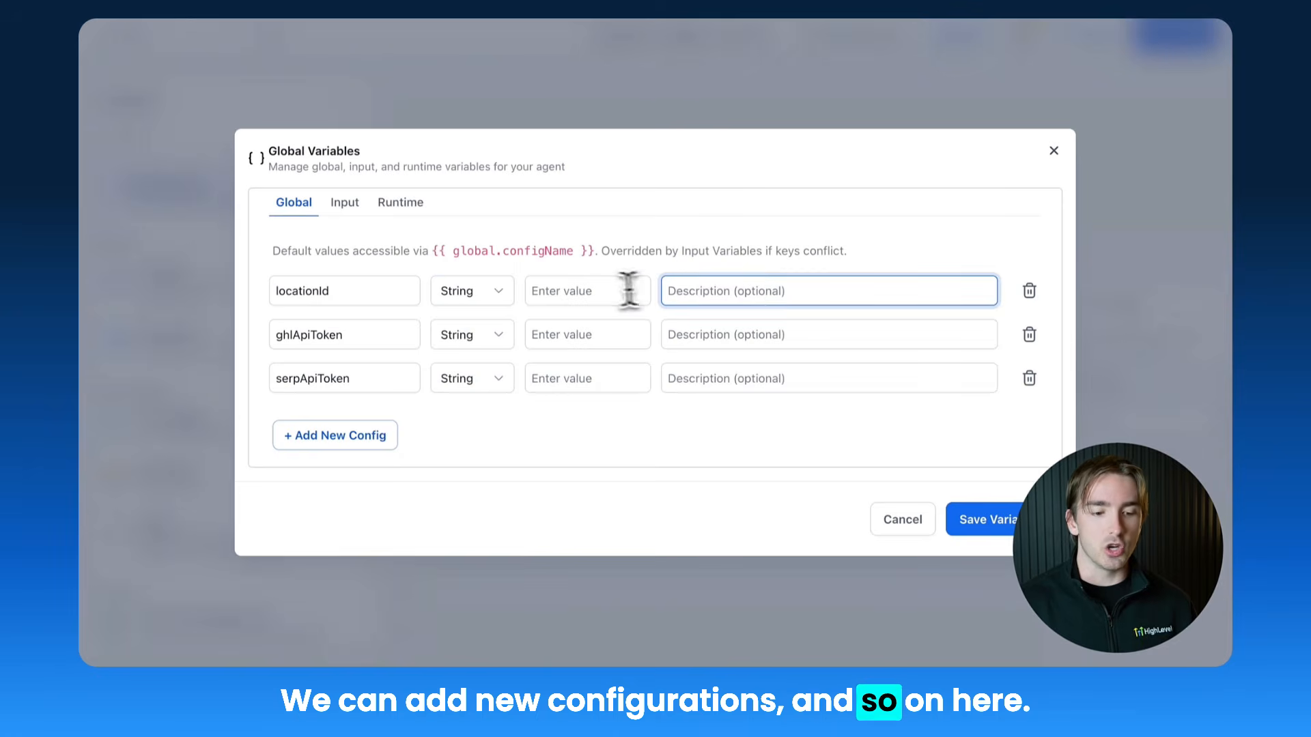
{"action": "left_click", "coordinate": [597, 291]}
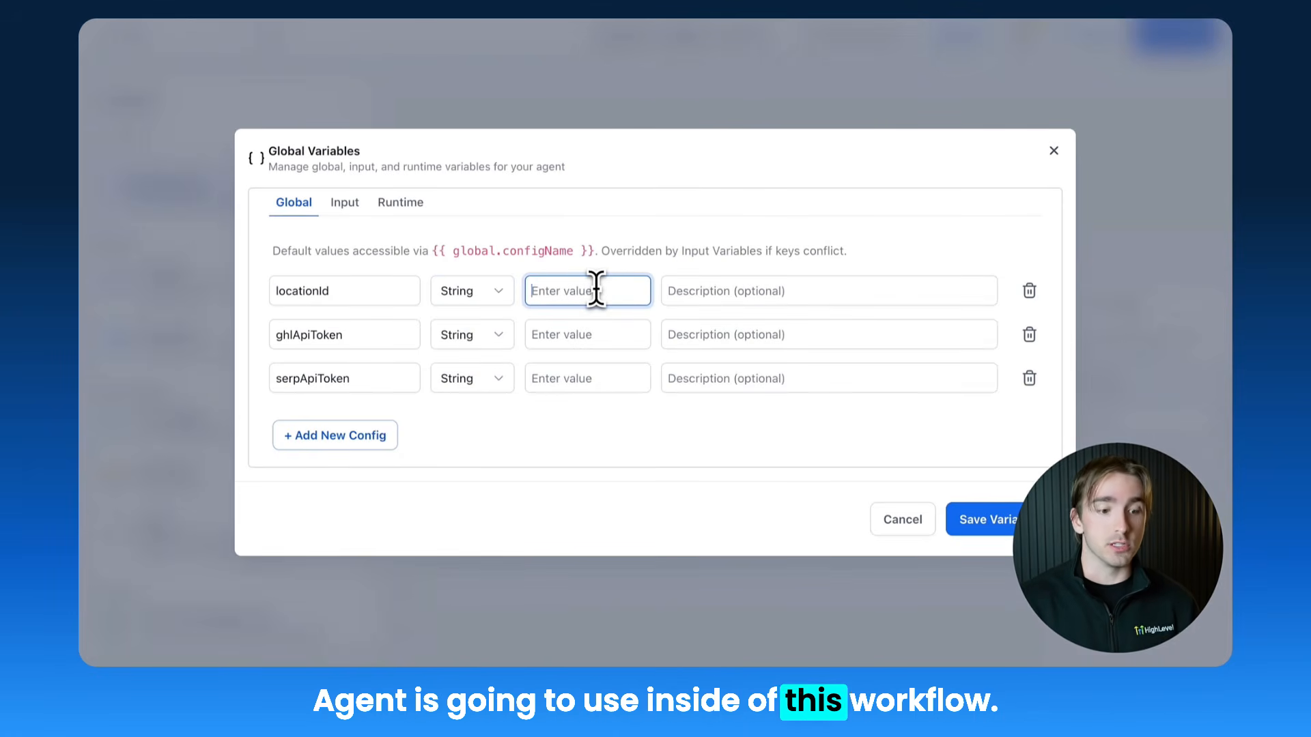
Check the agent's input variables and return to the first AI Agent node that asks for the YouTube video URL.
{"action": "left_click", "coordinate": [345, 204]}
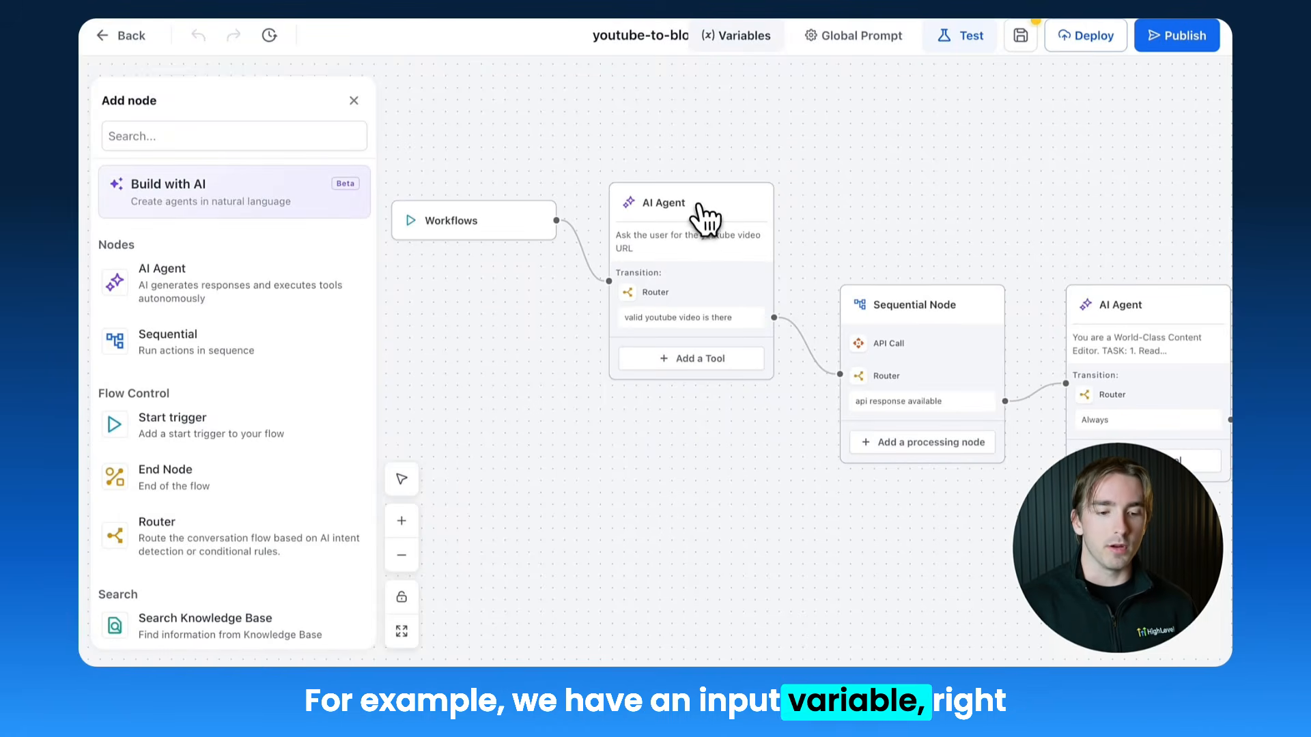
{"action": "left_click", "coordinate": [683, 244]}
{"action": "left_click", "coordinate": [723, 176]}
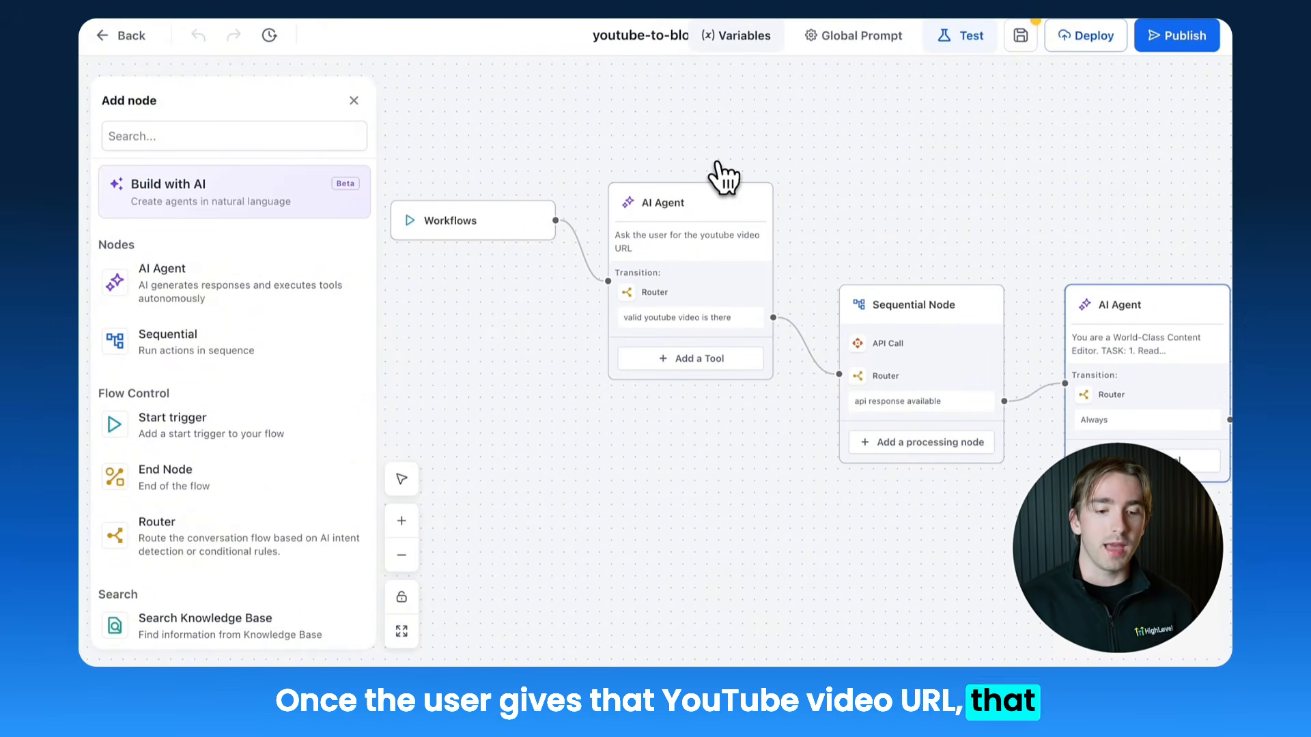
Reopen the agent's variables, review the full list of runtime variables, and close the dialog without saving.
{"action": "left_click", "coordinate": [754, 42]}
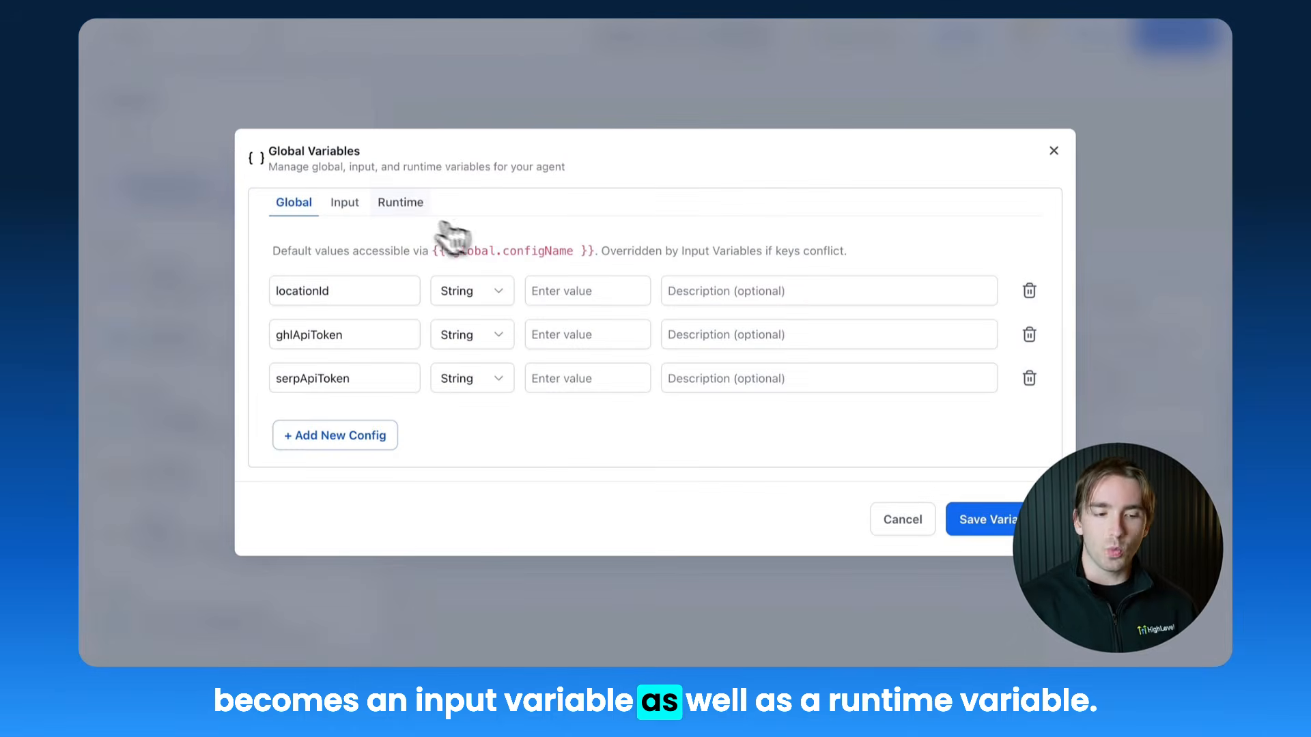
{"action": "left_click", "coordinate": [403, 210]}
{"action": "scroll", "coordinate": [351, 322], "scroll_direction": "down", "scroll_amount": 5}
{"action": "scroll", "coordinate": [351, 322], "scroll_direction": "up", "scroll_amount": 5}
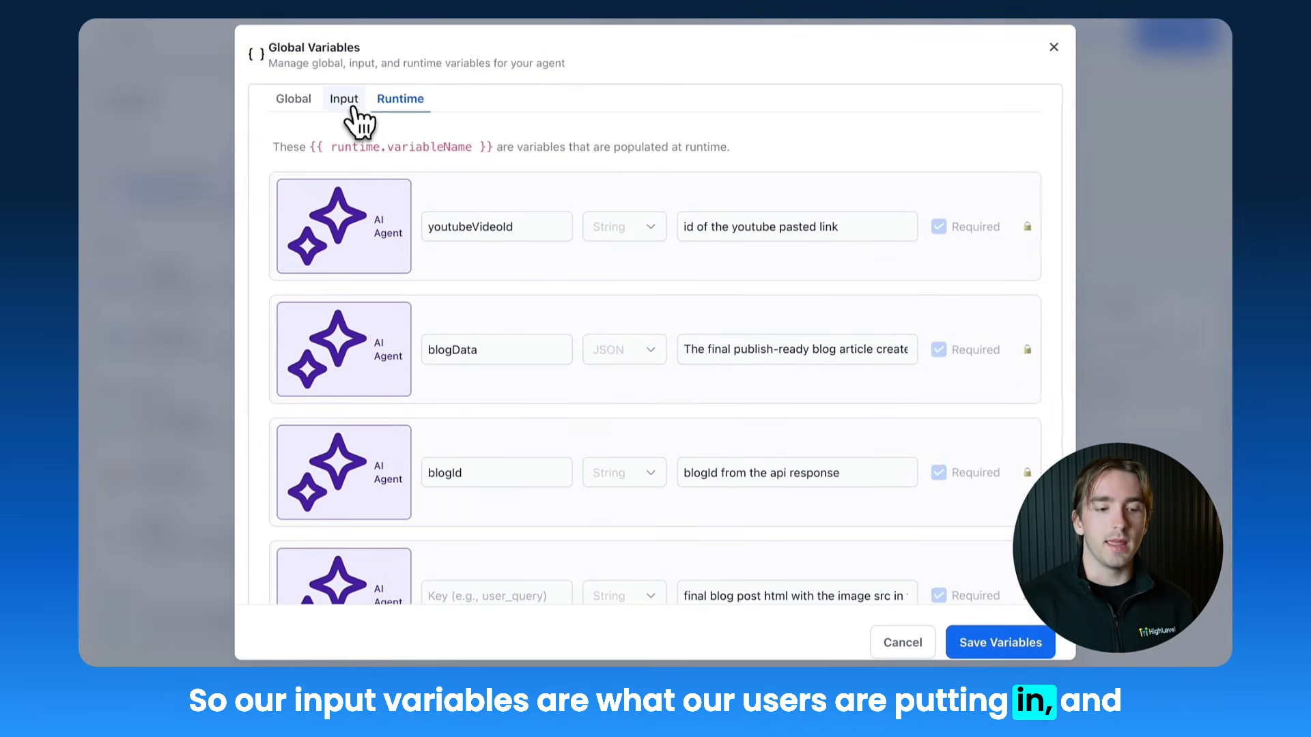
{"action": "scroll", "coordinate": [499, 337], "scroll_direction": "down", "scroll_amount": 5}
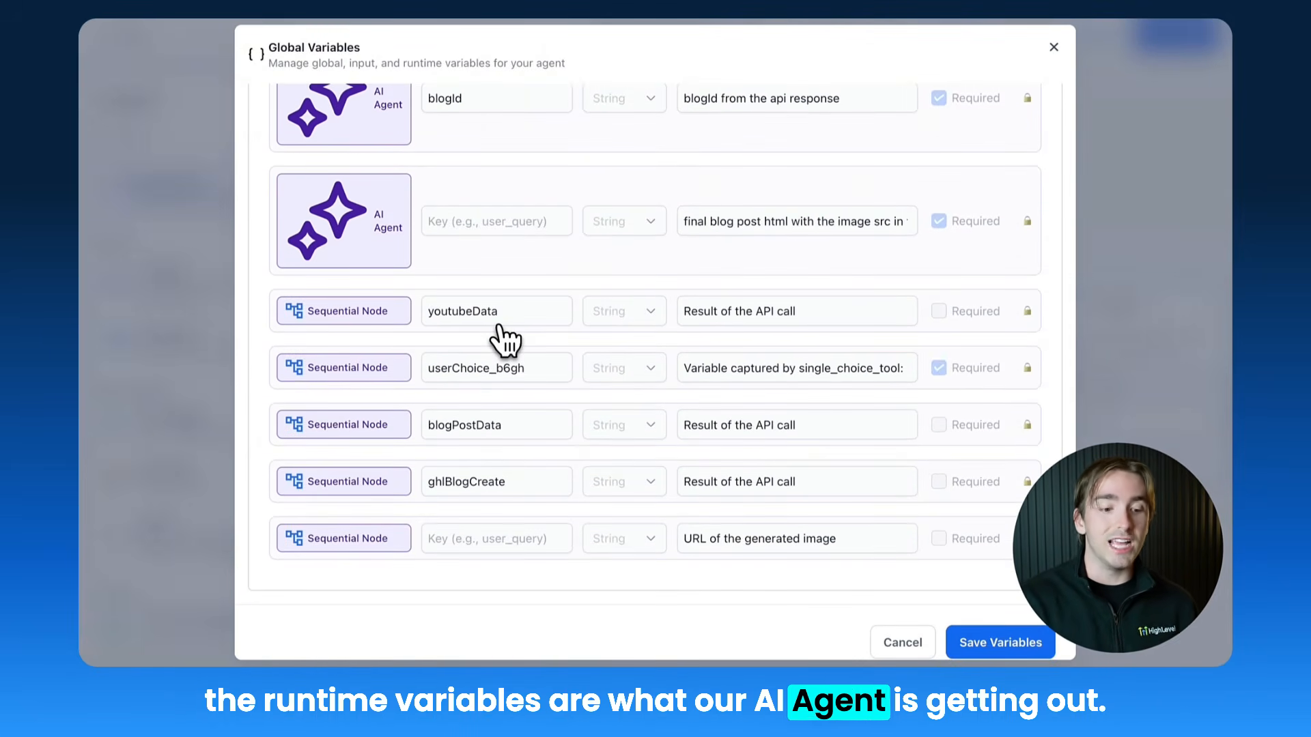
{"action": "scroll", "coordinate": [505, 339], "scroll_direction": "up", "scroll_amount": 5}
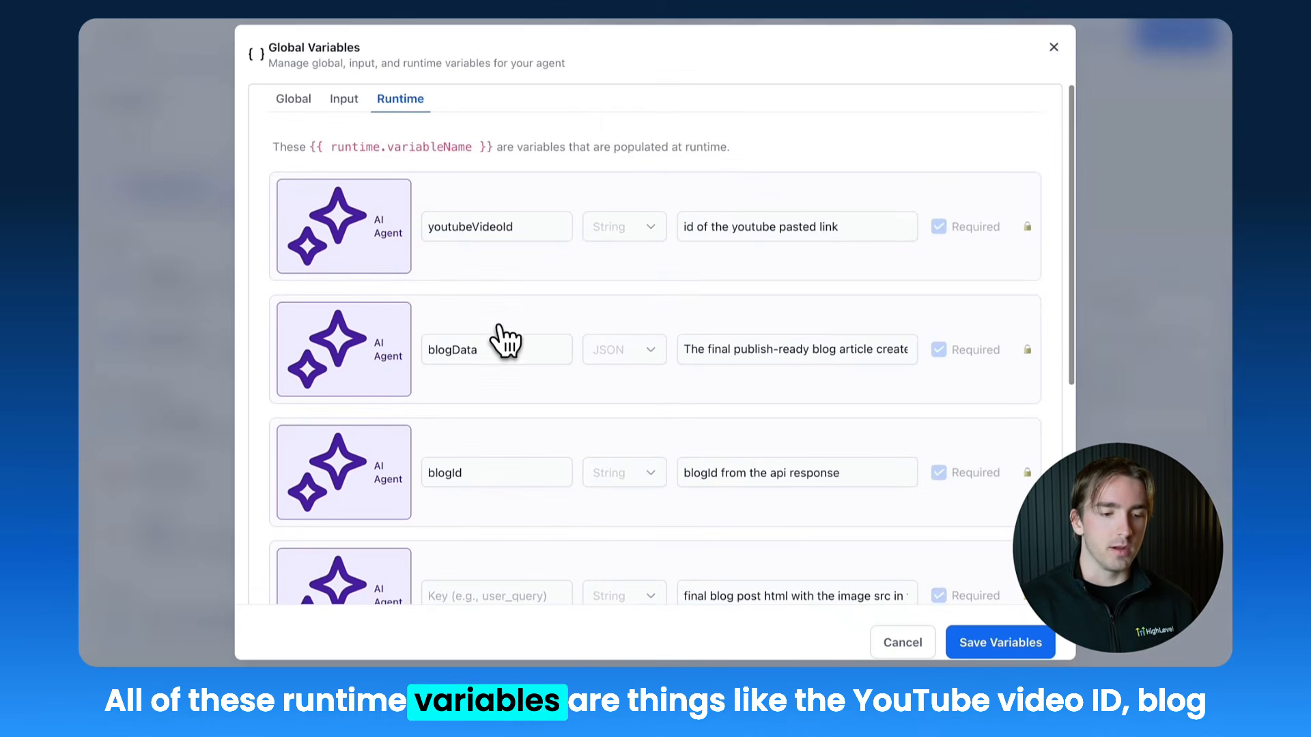
{"action": "scroll", "coordinate": [512, 337], "scroll_direction": "down", "scroll_amount": 5}
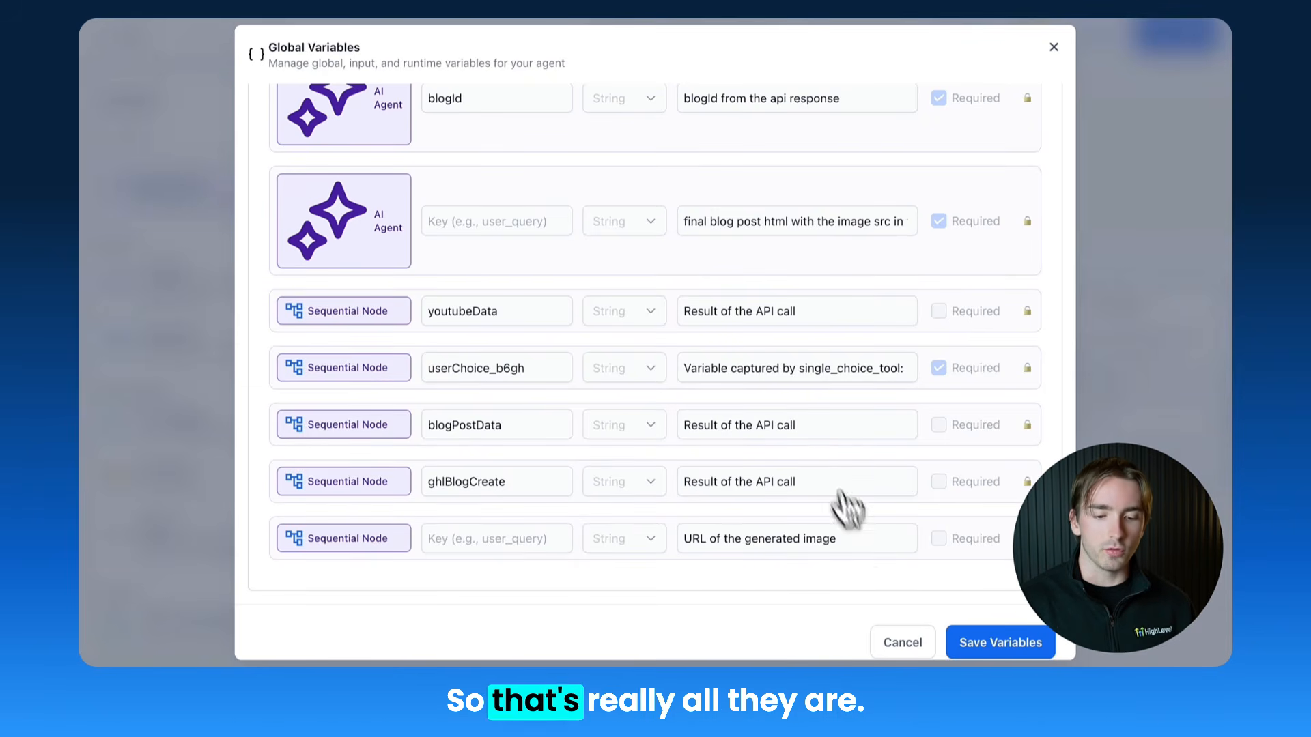
{"action": "left_click", "coordinate": [879, 650]}
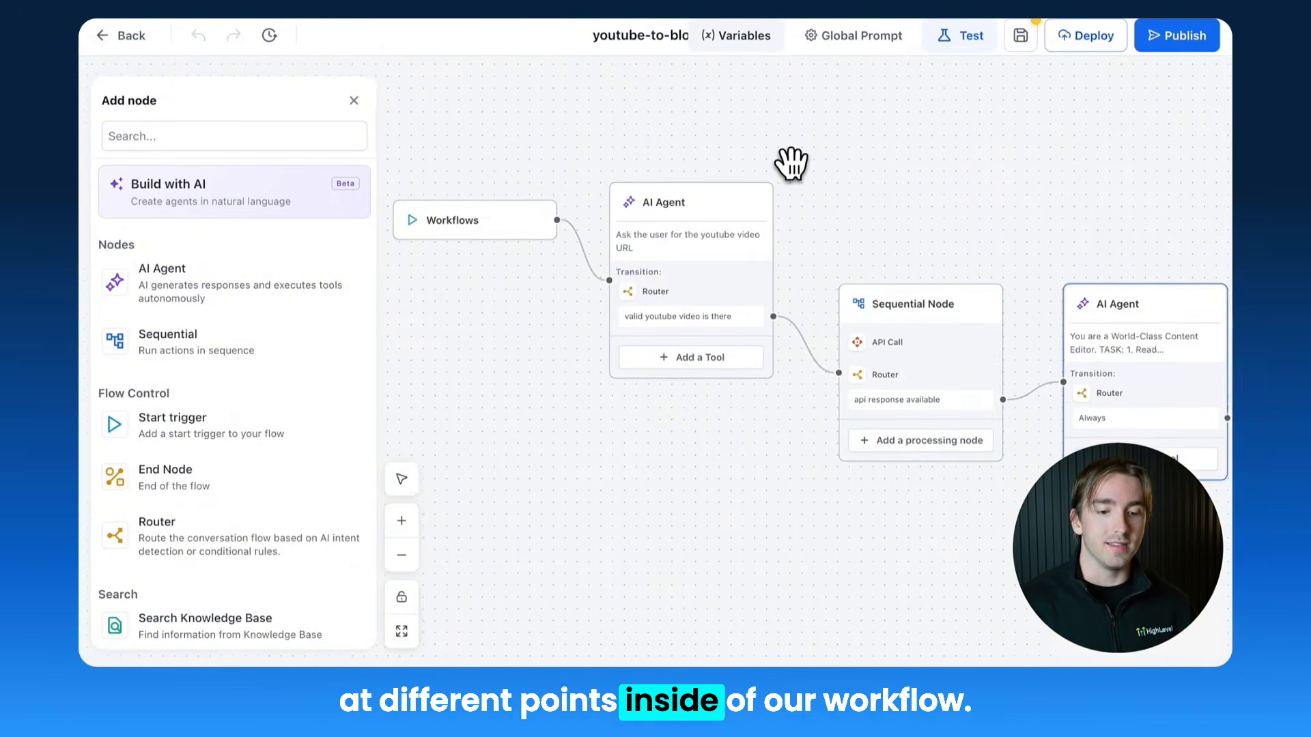
Open the settings of the API Call in the first Sequential Node.
{"action": "scroll", "coordinate": [792, 163], "scroll_direction": "up", "scroll_amount": 1}
{"action": "left_click_drag", "start_coordinate": [887, 181], "coordinate": [764, 198]}
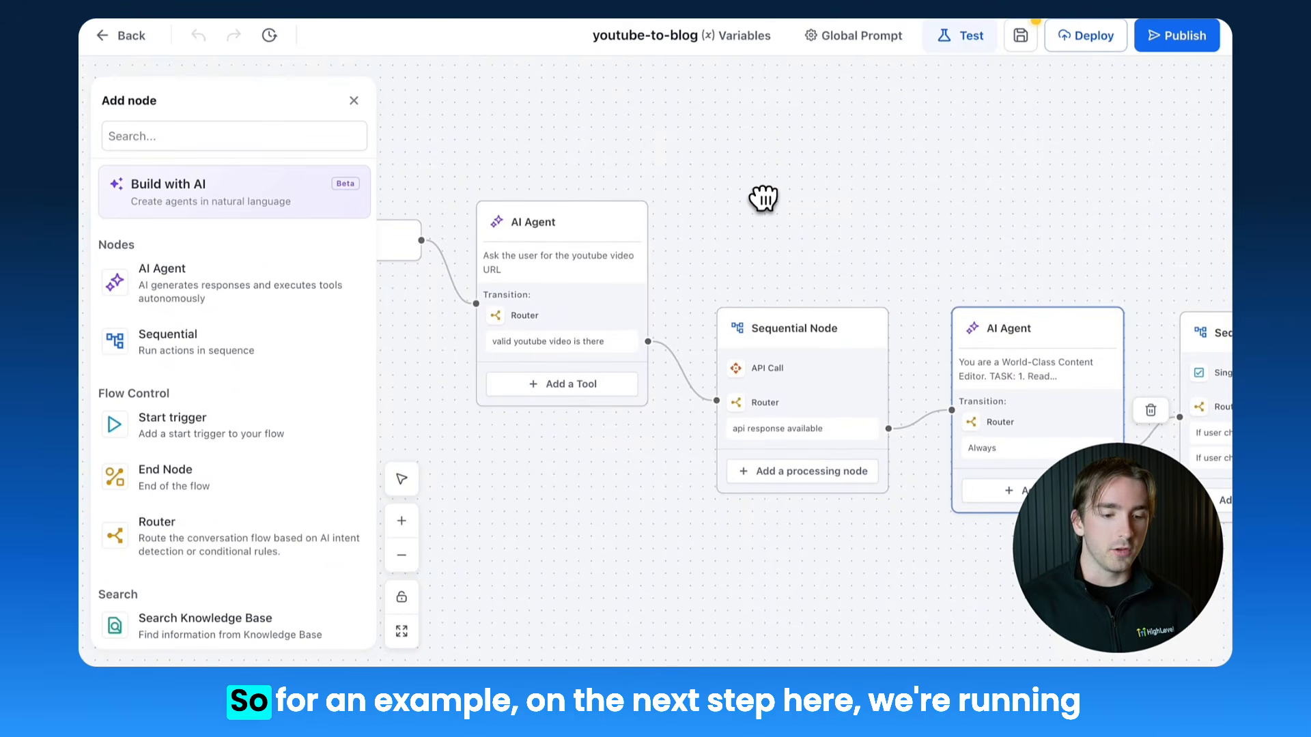
{"action": "scroll", "coordinate": [763, 198], "scroll_direction": "up", "scroll_amount": 2}
{"action": "left_click_drag", "start_coordinate": [761, 199], "coordinate": [612, 88]}
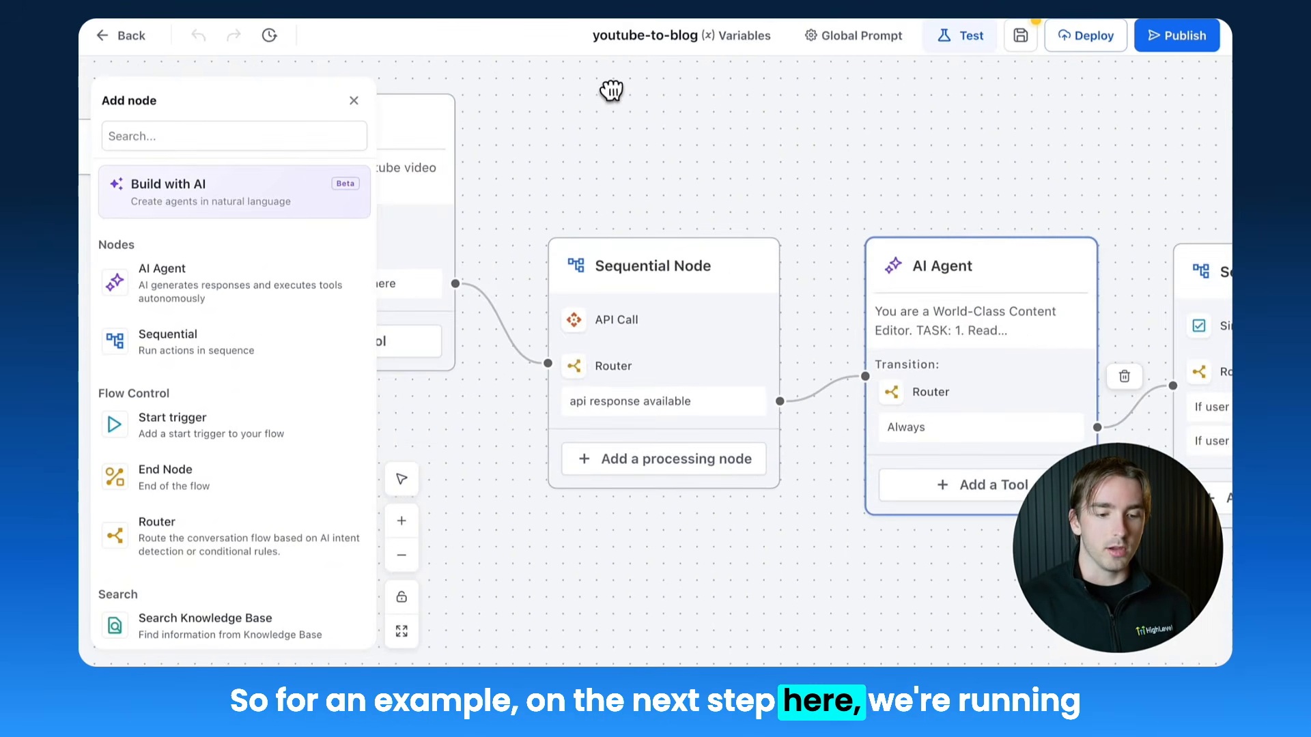
{"action": "left_click", "coordinate": [610, 322]}
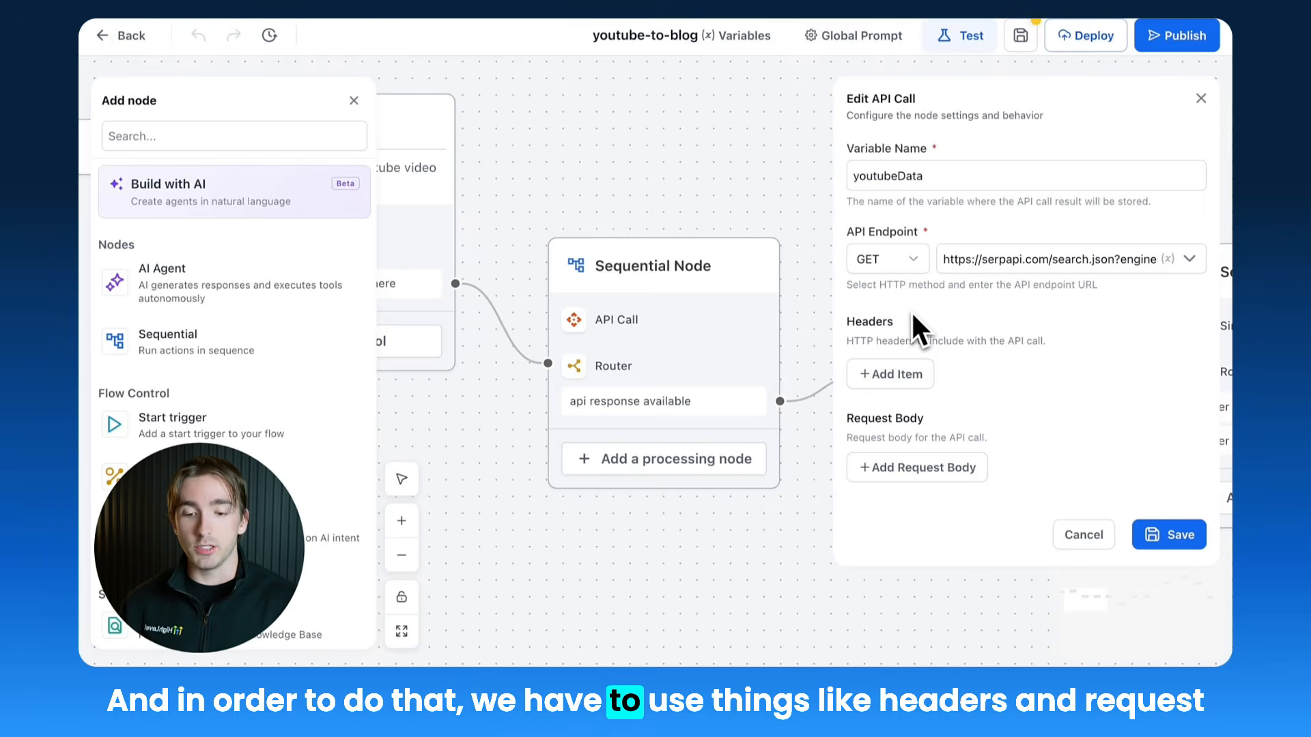
Try adding a JSON request body containing the global serpApiToken variable to the API Call, then discard the changes.
{"action": "left_click", "coordinate": [909, 471]}
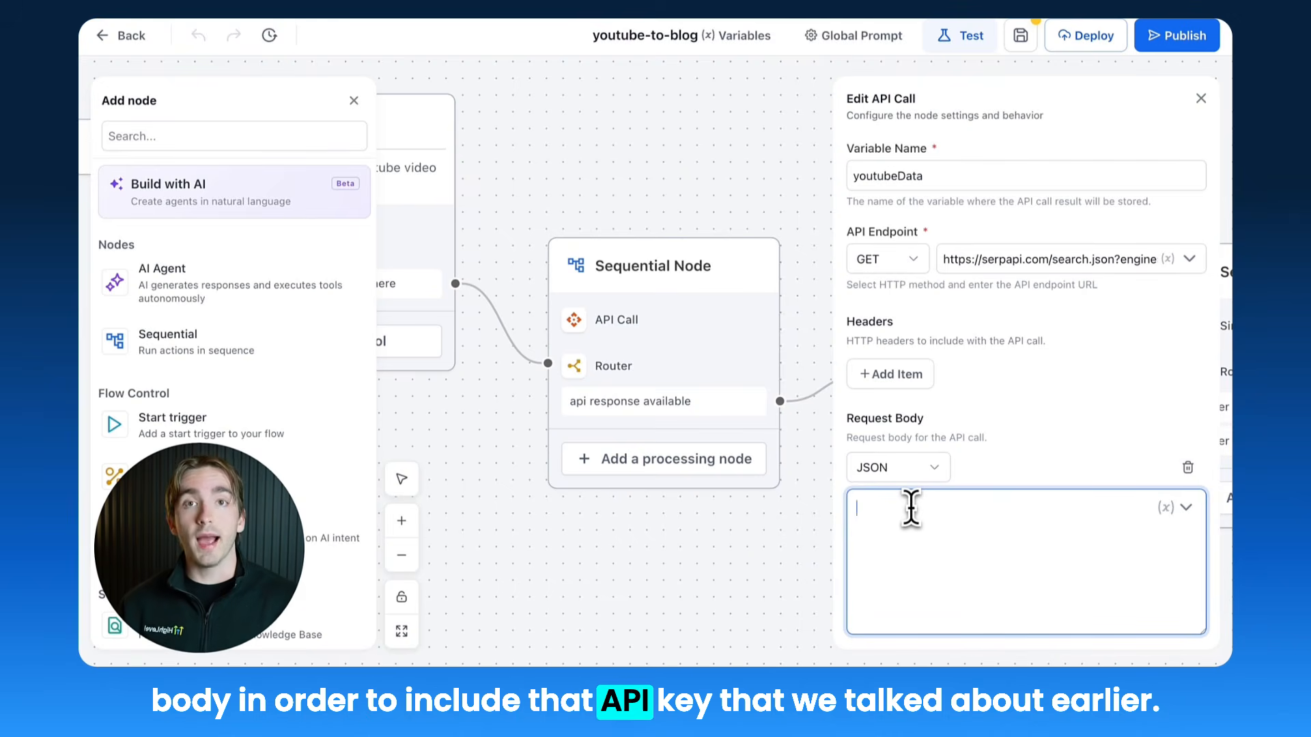
{"action": "left_click", "coordinate": [1188, 507]}
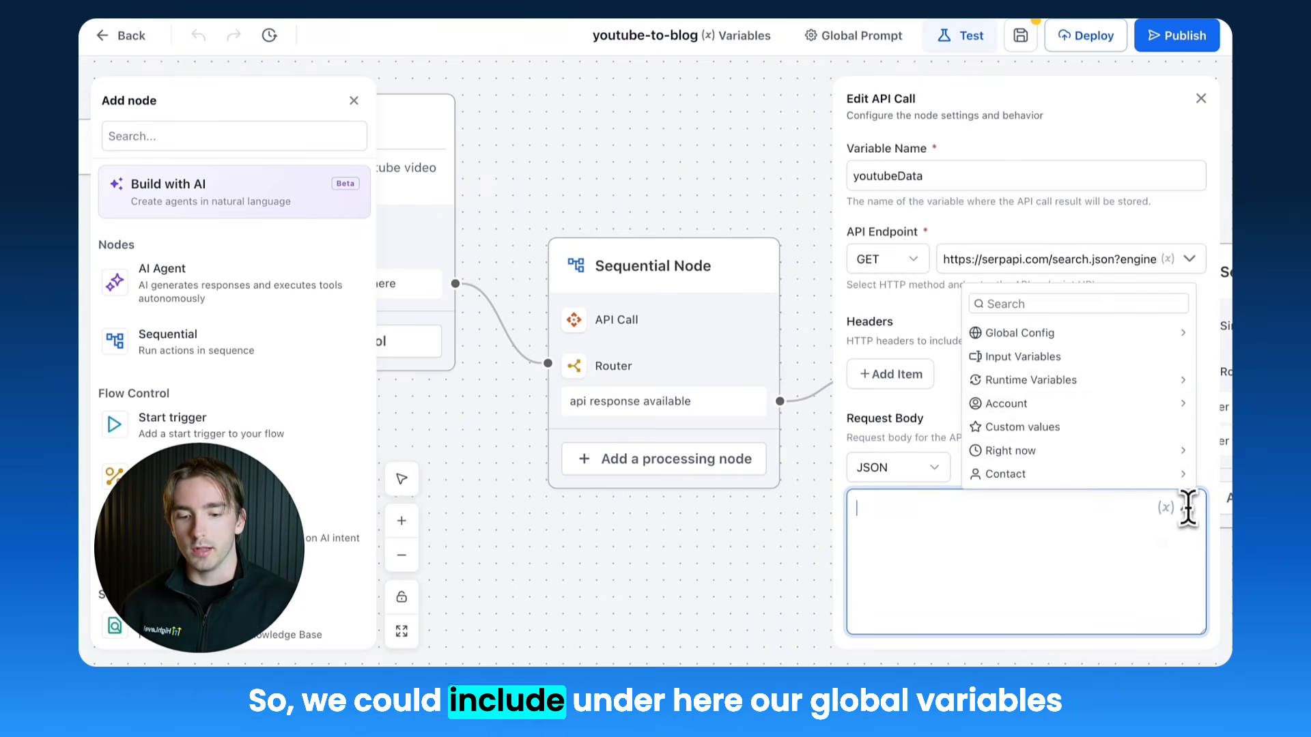
{"action": "left_click", "coordinate": [1034, 335]}
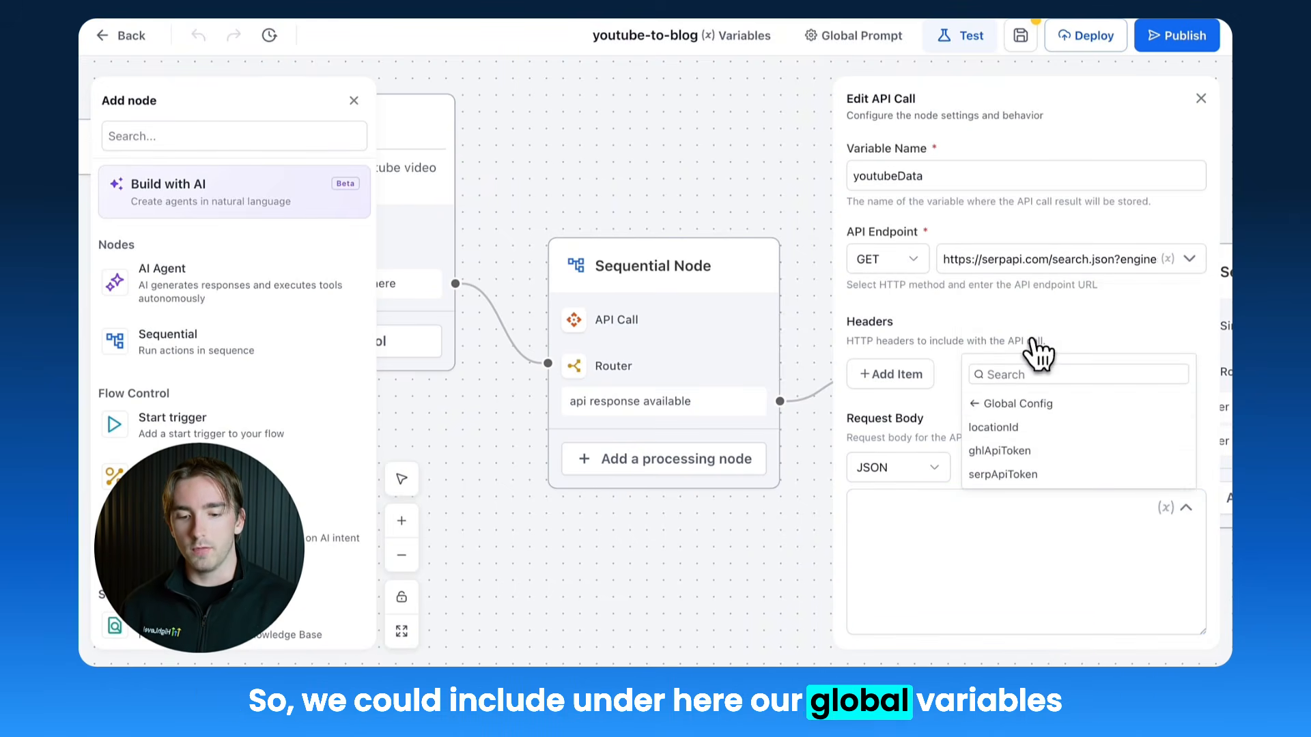
{"action": "left_click", "coordinate": [999, 474]}
{"action": "scroll", "coordinate": [983, 523], "scroll_direction": "down", "scroll_amount": 1}
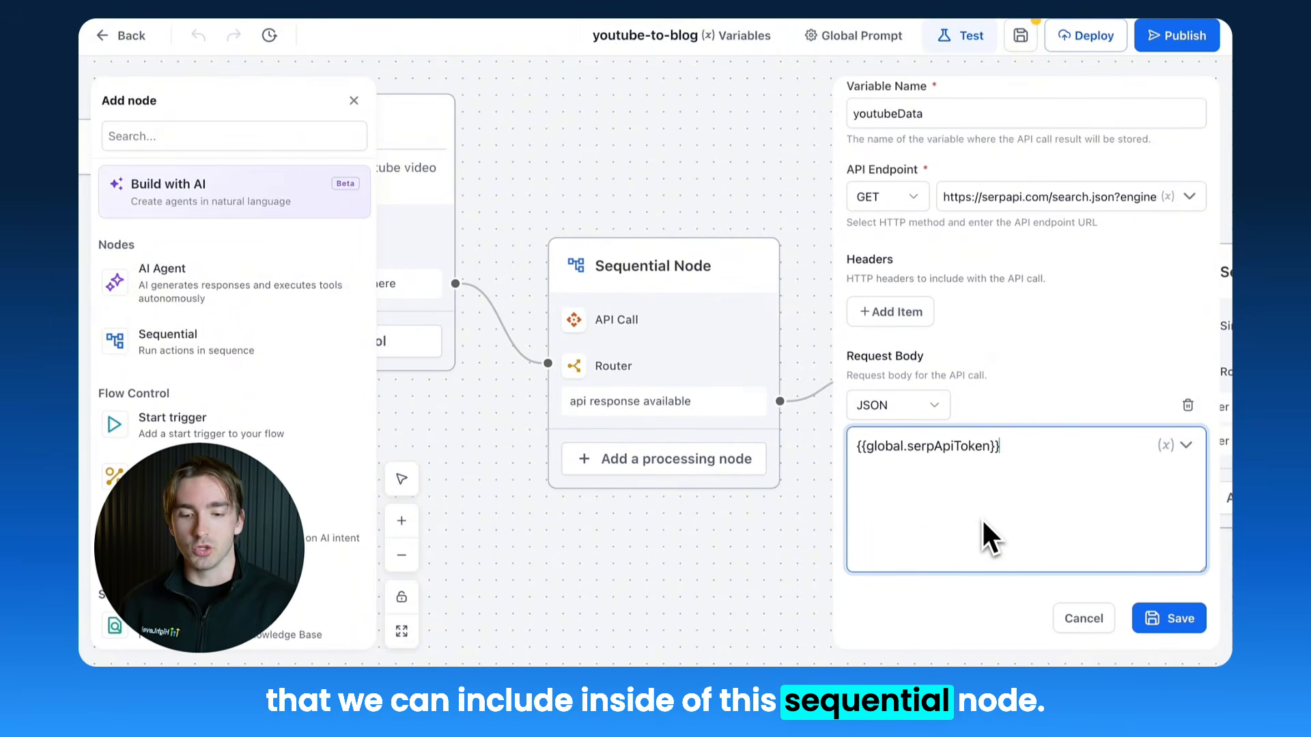
{"action": "left_click", "coordinate": [1083, 618]}
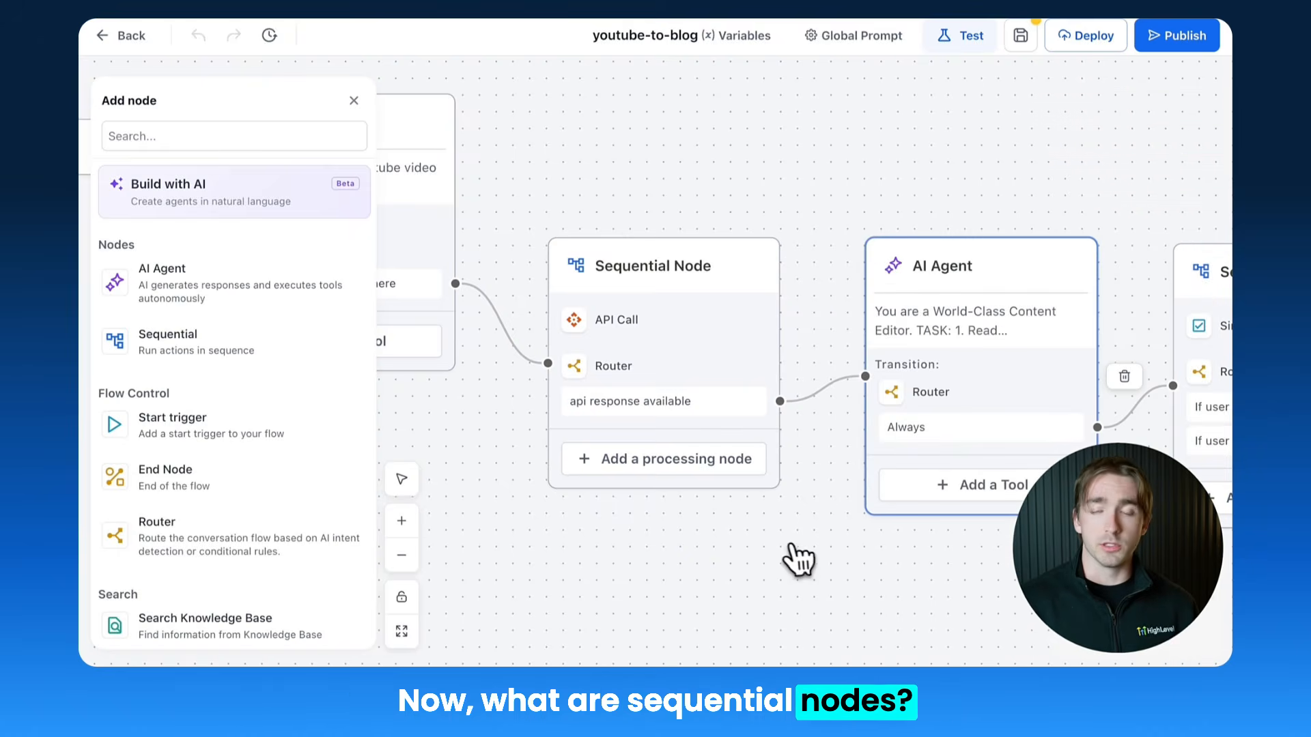
Review the API Call settings and the "api response available" route of the router in the first Sequential Node.
{"action": "scroll", "coordinate": [790, 552], "scroll_direction": "up", "scroll_amount": 1}
{"action": "left_click_drag", "start_coordinate": [622, 203], "coordinate": [718, 259]}
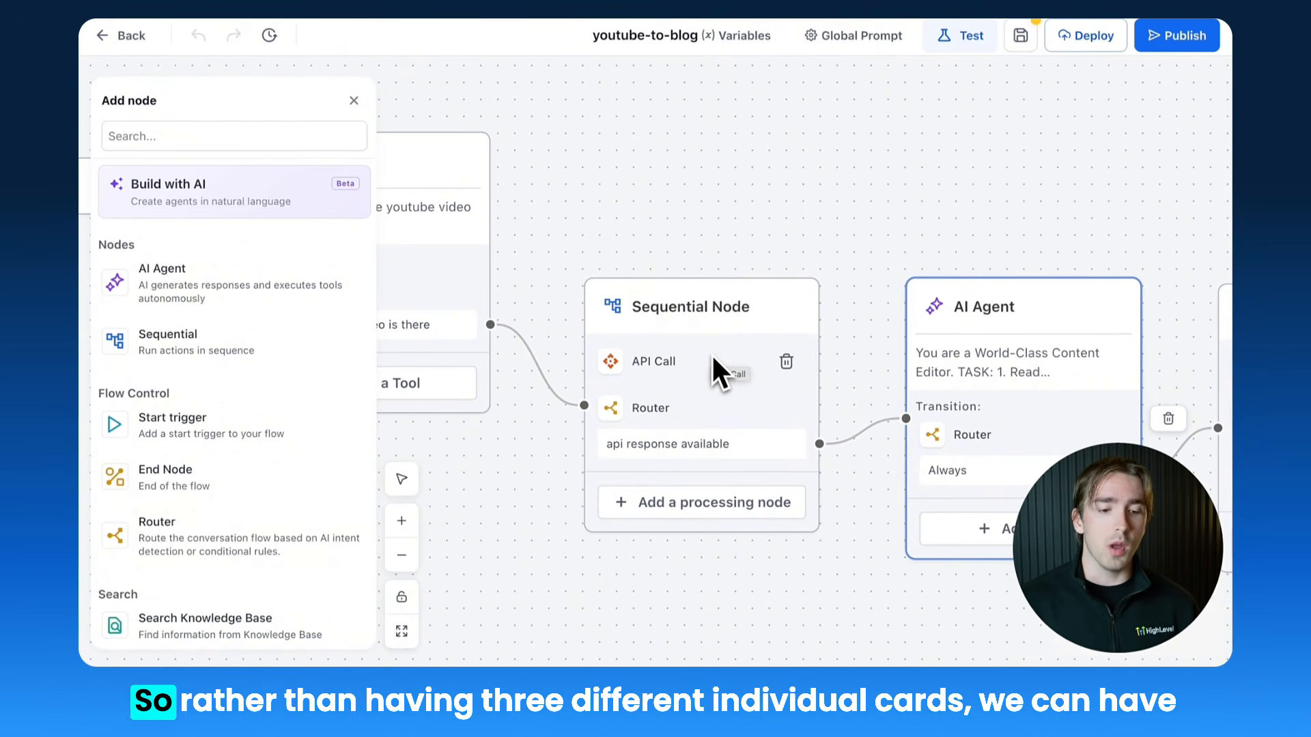
{"action": "scroll", "coordinate": [712, 358], "scroll_direction": "down", "scroll_amount": 1}
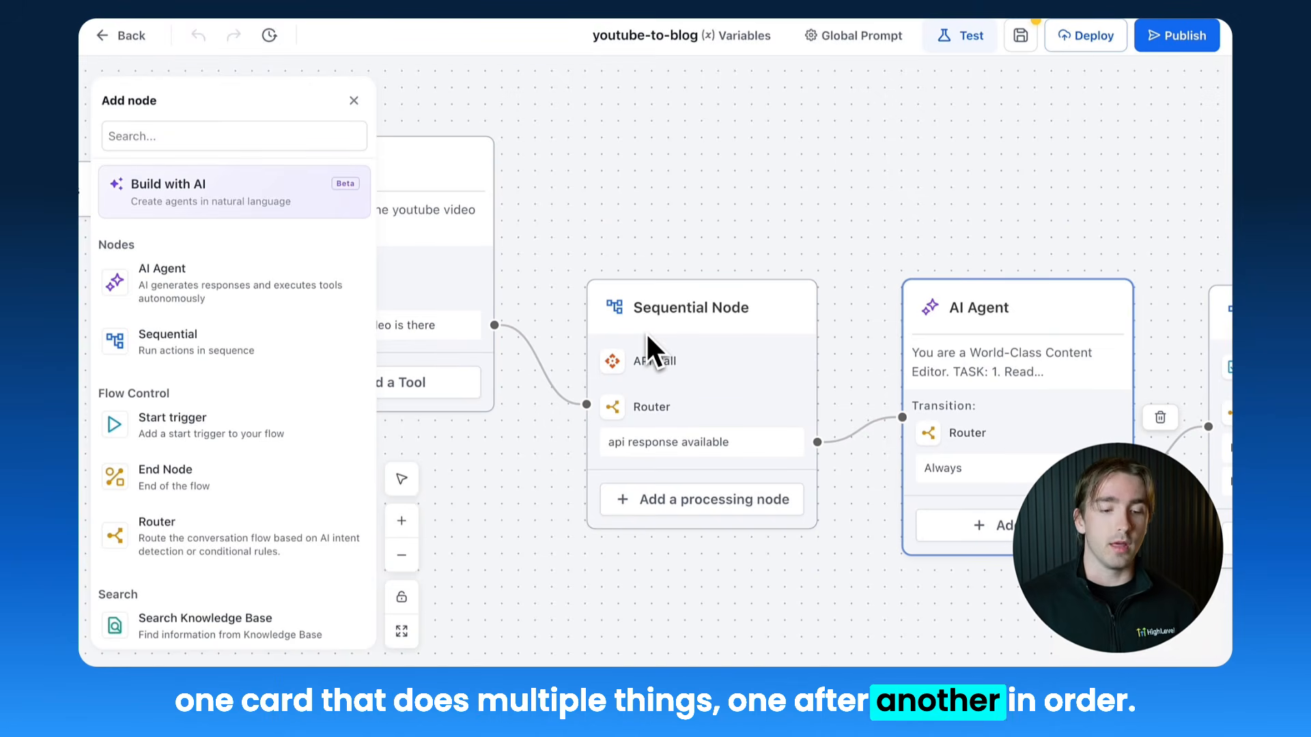
{"action": "left_click", "coordinate": [639, 372]}
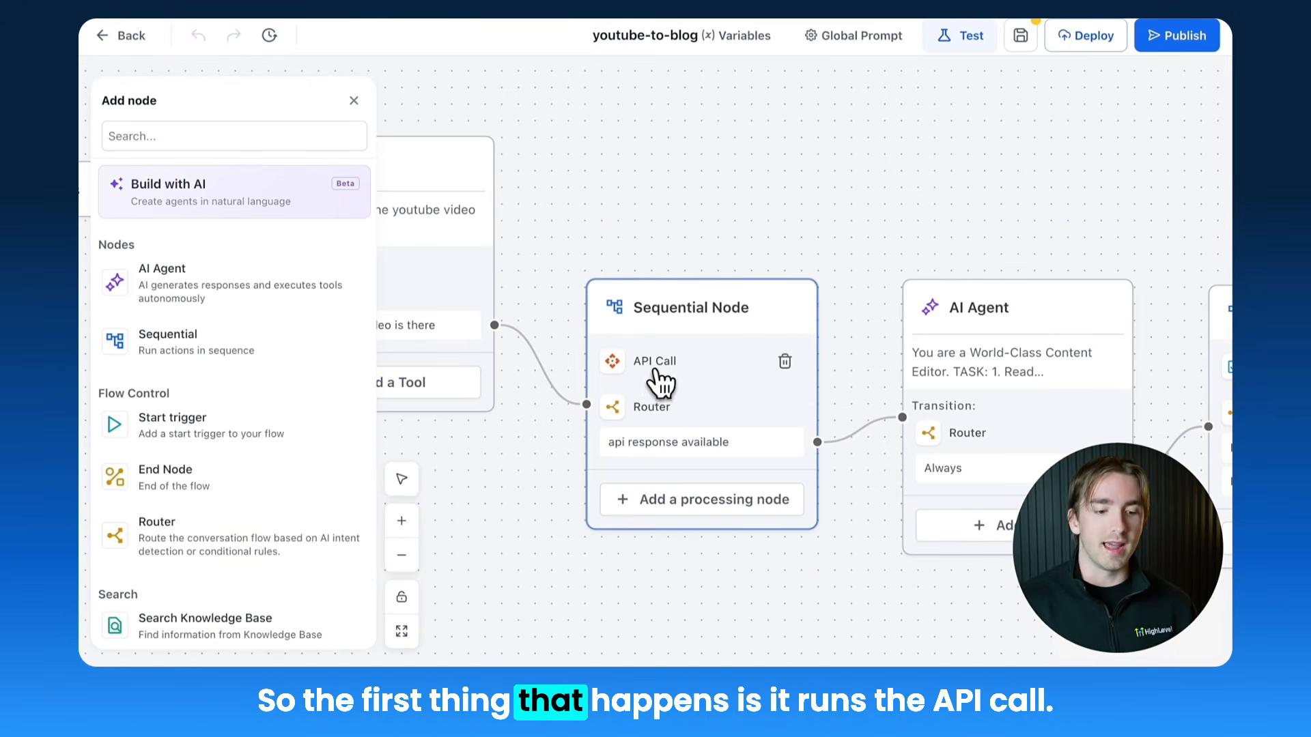
{"action": "left_click", "coordinate": [653, 372]}
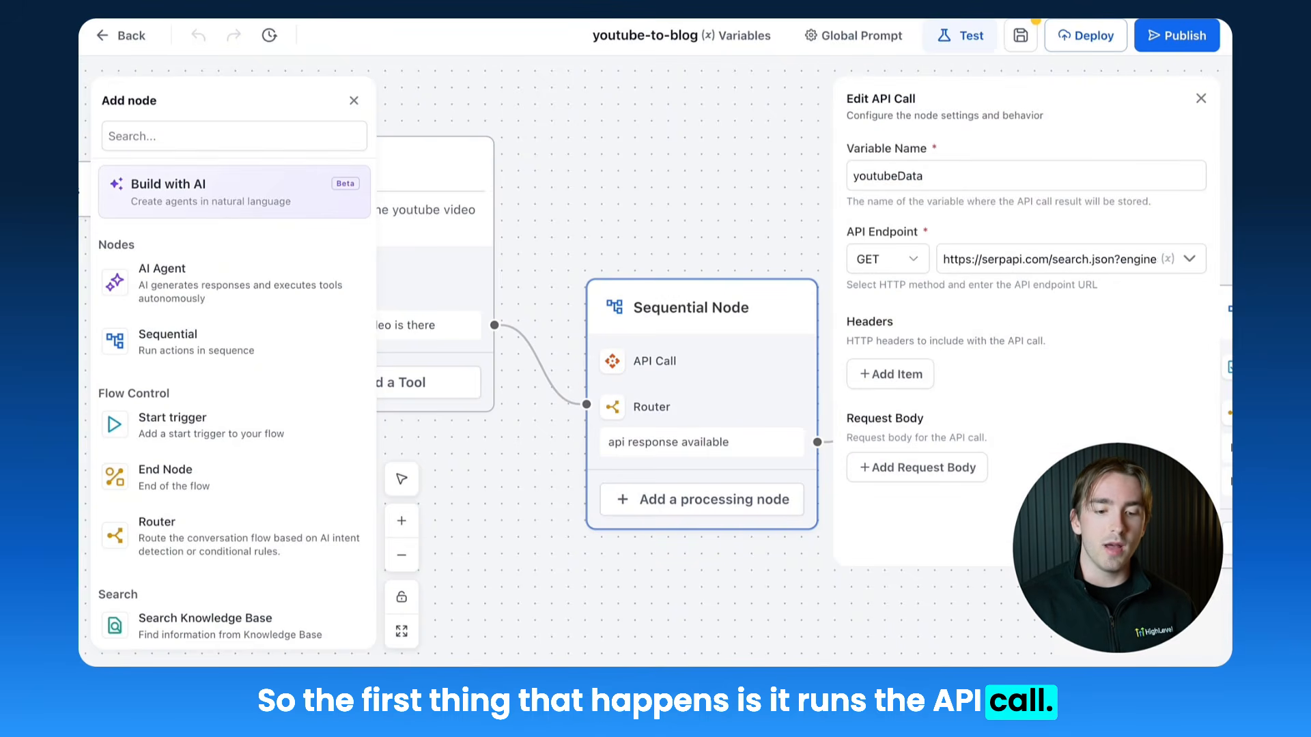
{"action": "left_click", "coordinate": [665, 414]}
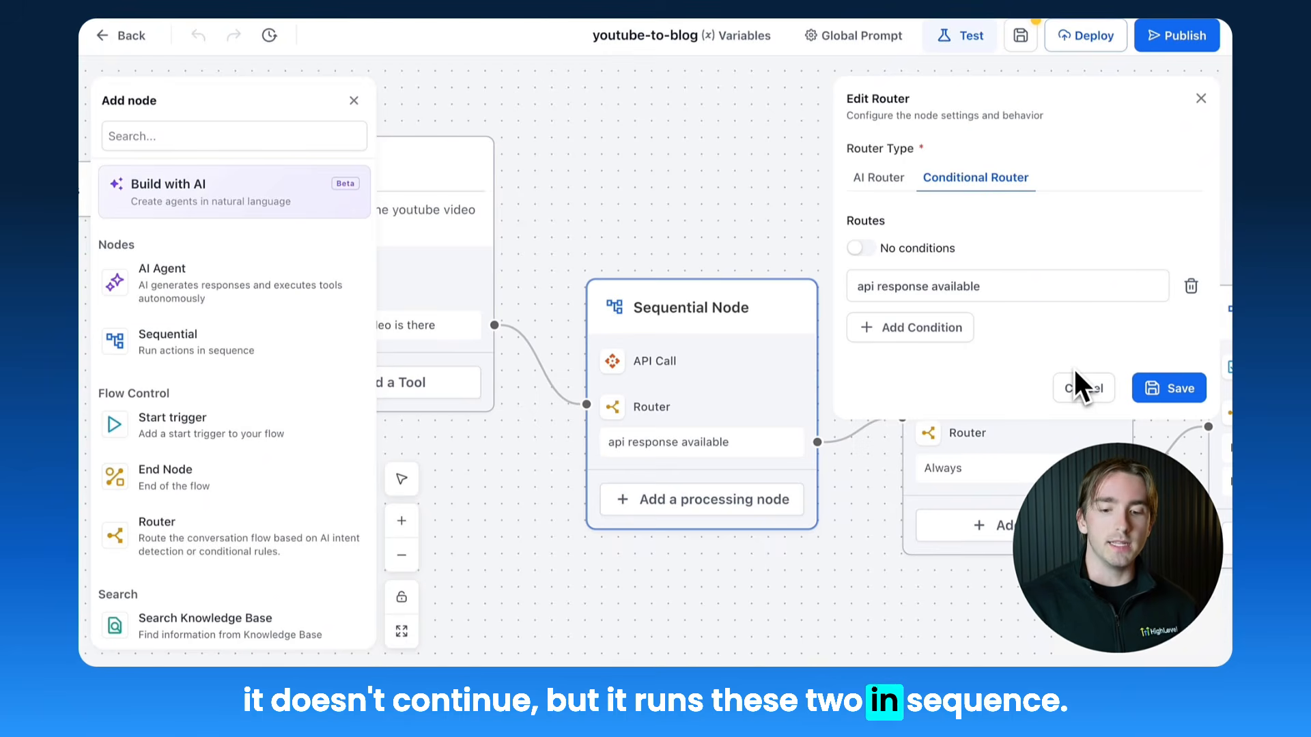
Review the processing nodes that can be added to the first Sequential Node, then close the router settings.
{"action": "scroll", "coordinate": [611, 230], "scroll_direction": "down", "scroll_amount": 2}
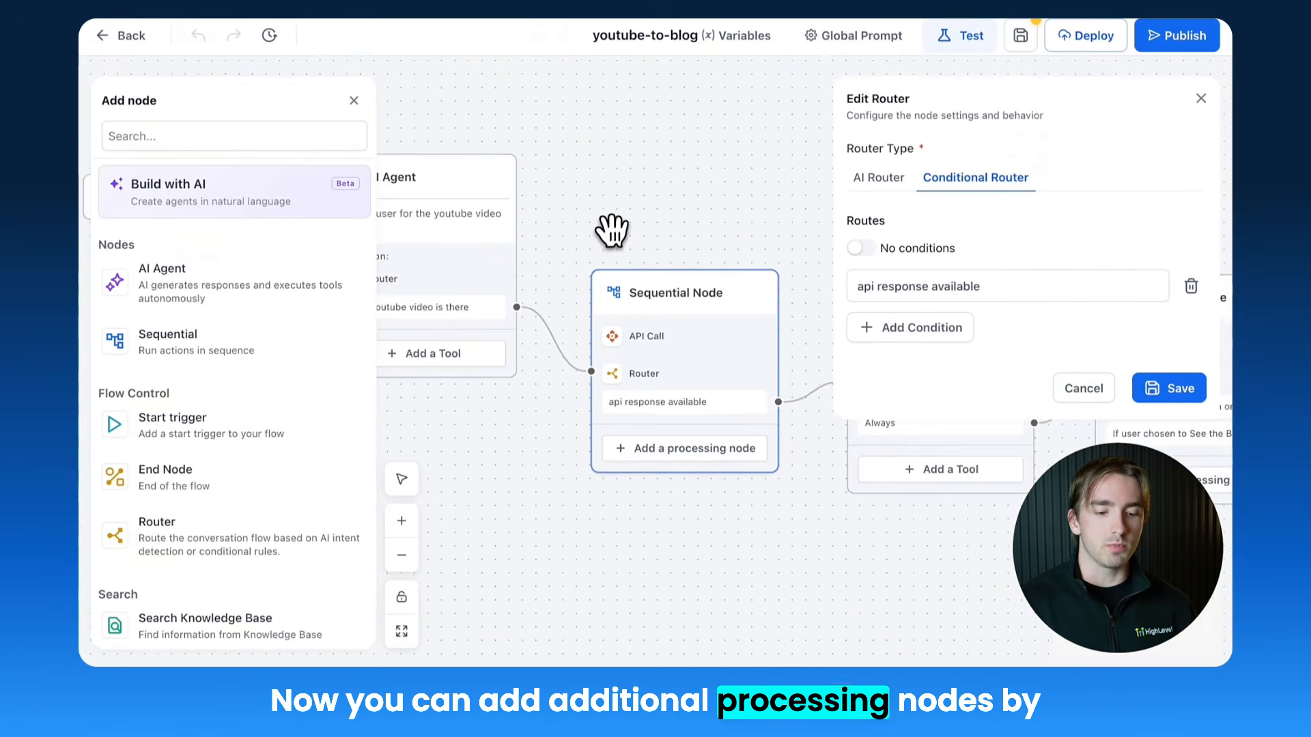
{"action": "scroll", "coordinate": [614, 225], "scroll_direction": "down", "scroll_amount": 3}
{"action": "left_click", "coordinate": [688, 389]}
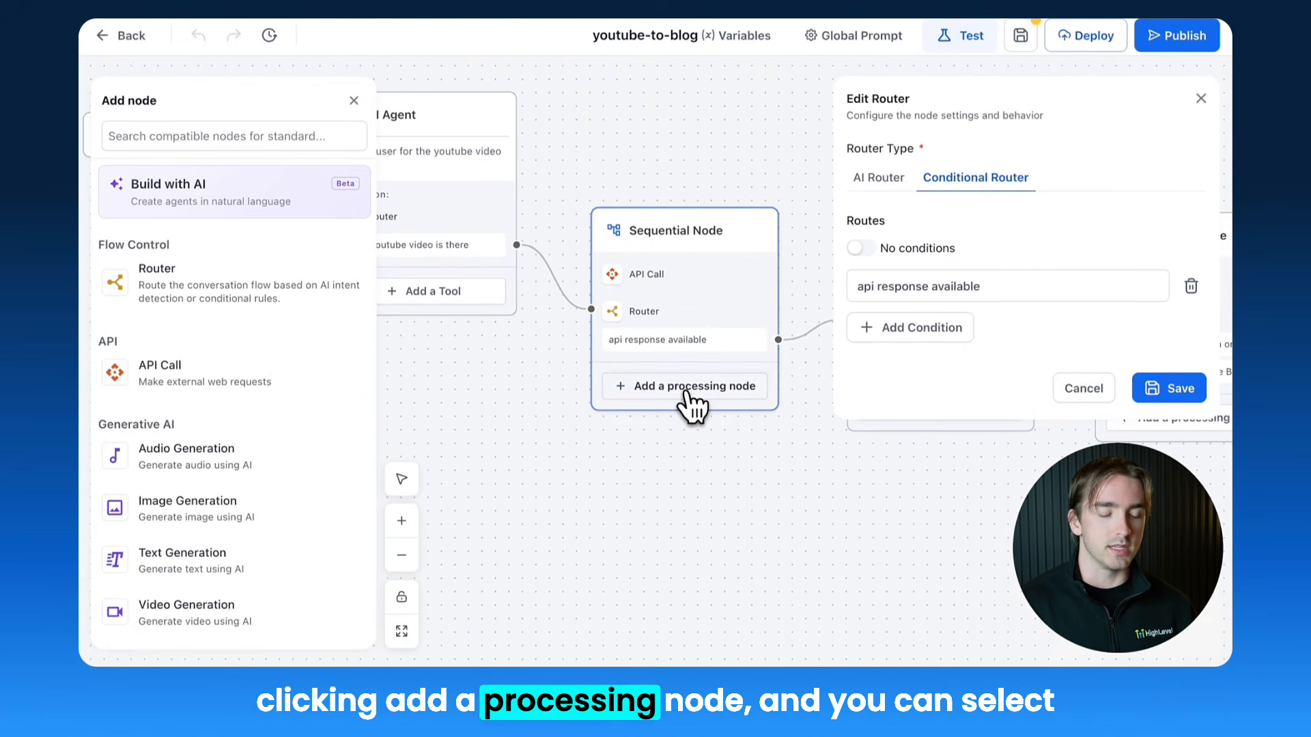
{"action": "scroll", "coordinate": [229, 321], "scroll_direction": "down", "scroll_amount": 2}
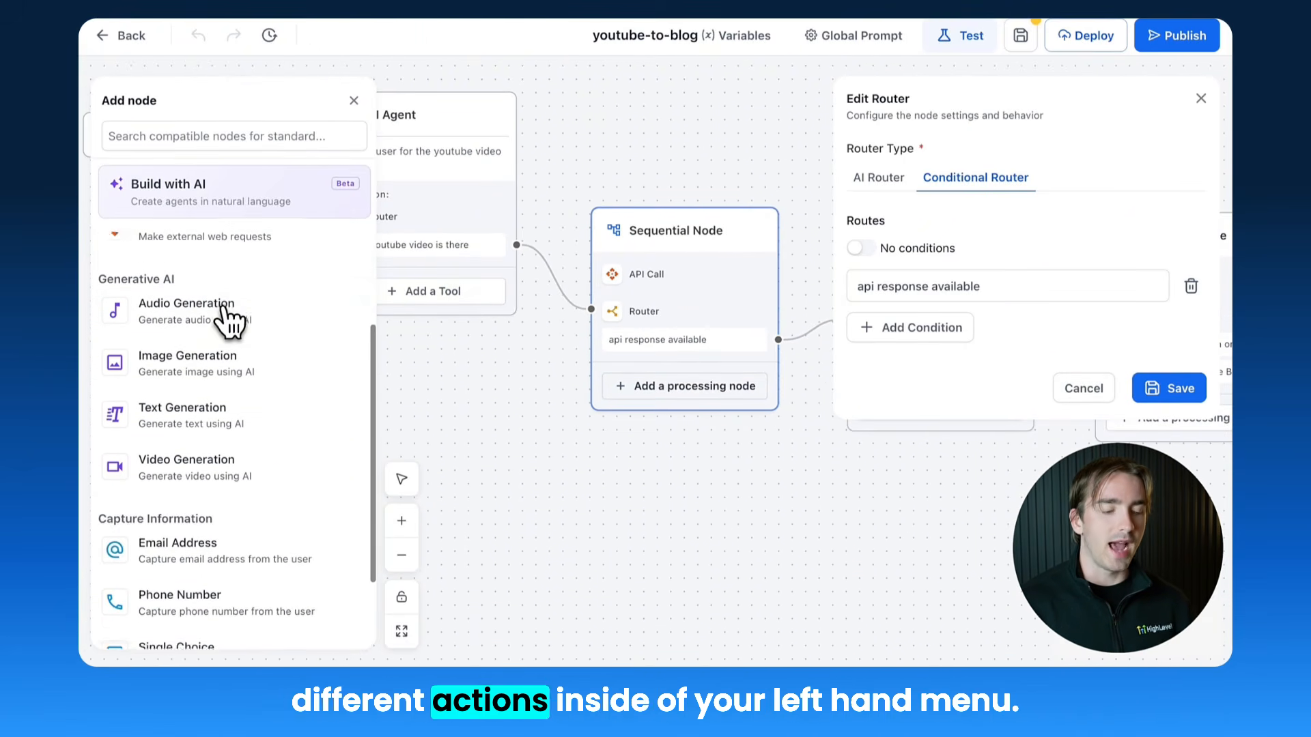
{"action": "scroll", "coordinate": [229, 321], "scroll_direction": "up", "scroll_amount": 2}
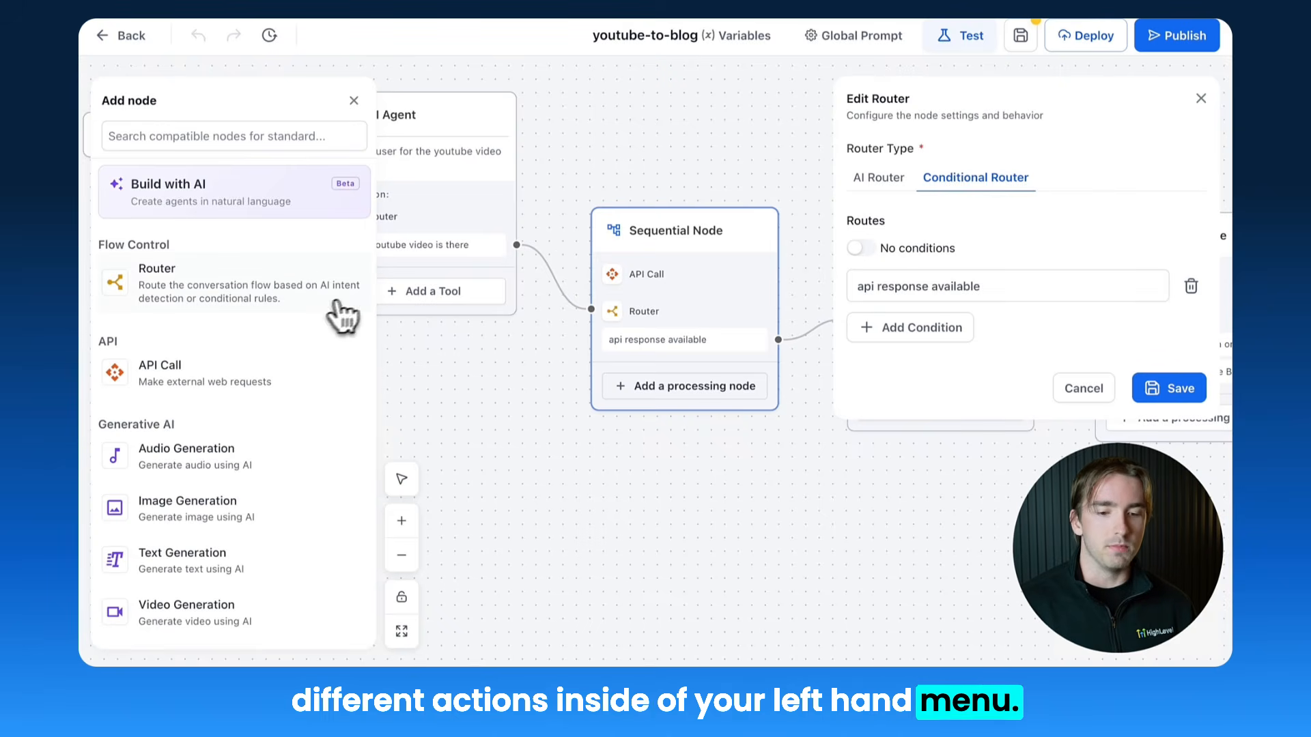
{"action": "left_click", "coordinate": [1200, 106]}
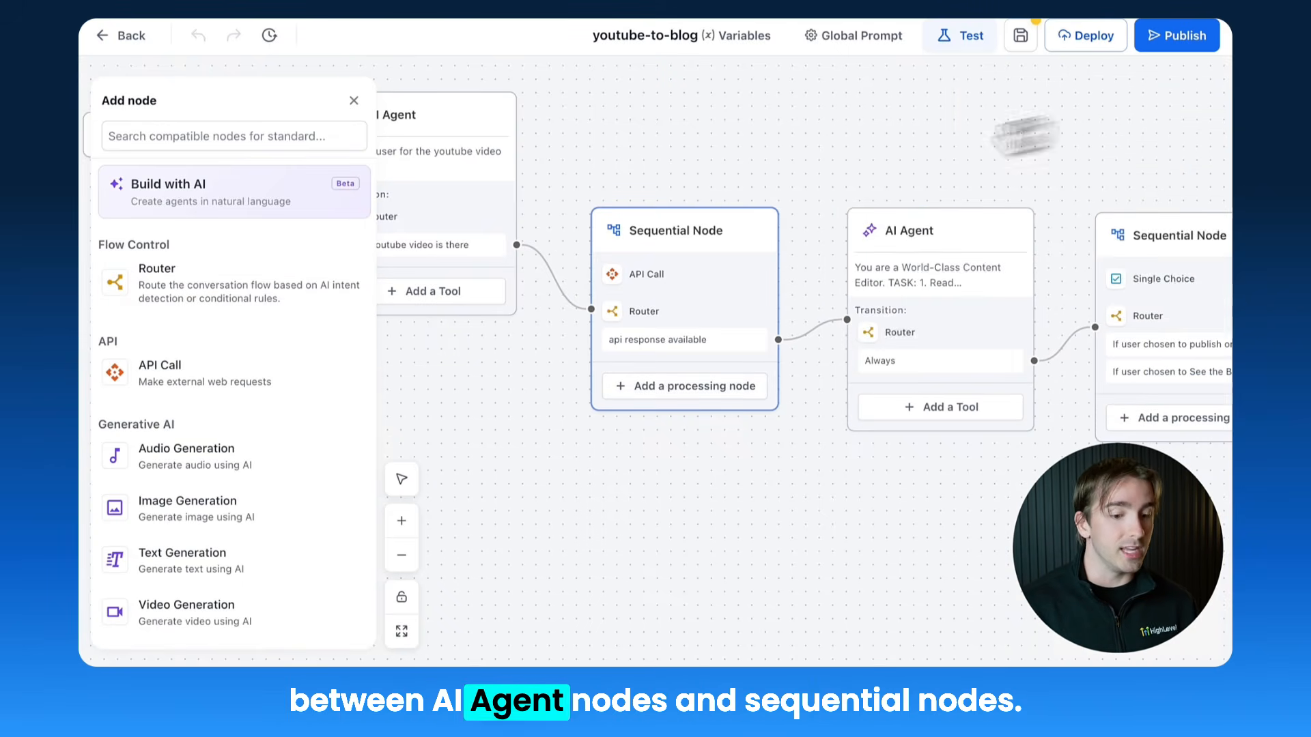
Select the first AI Agent node and review the Generative AI and Capture Information actions available for sequential processing.
{"action": "left_click_drag", "start_coordinate": [755, 155], "coordinate": [657, 155]}
{"action": "scroll", "coordinate": [657, 156], "scroll_direction": "down", "scroll_amount": 3}
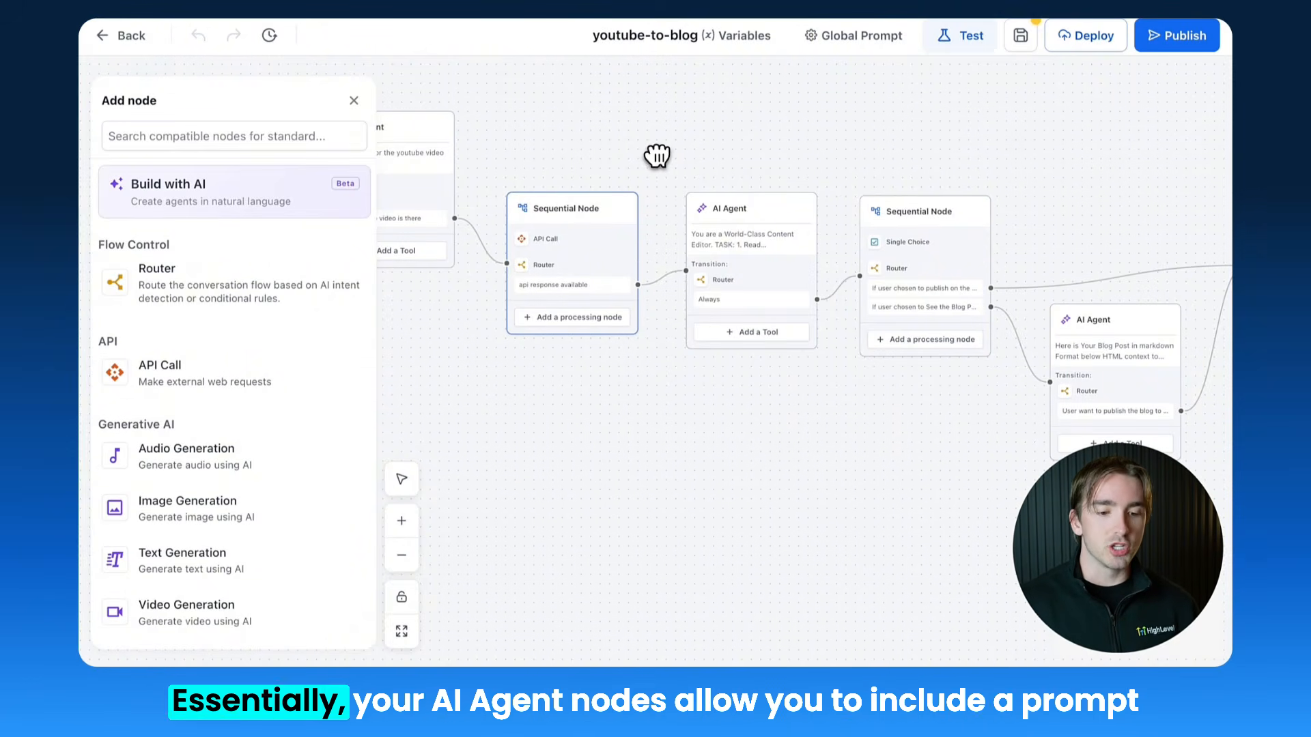
{"action": "left_click_drag", "start_coordinate": [657, 156], "coordinate": [788, 161]}
{"action": "left_click", "coordinate": [548, 140]}
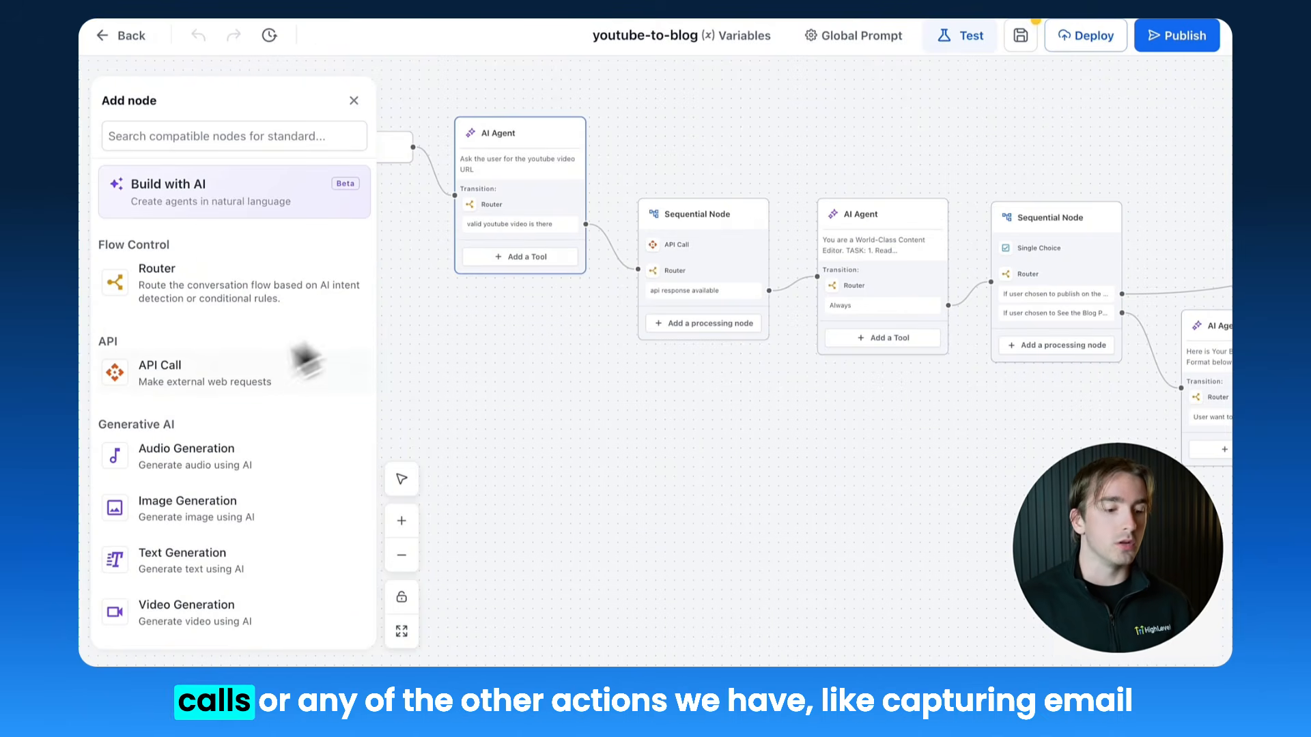
{"action": "scroll", "coordinate": [225, 396], "scroll_direction": "down", "scroll_amount": 2}
{"action": "scroll", "coordinate": [212, 408], "scroll_direction": "down", "scroll_amount": 2}
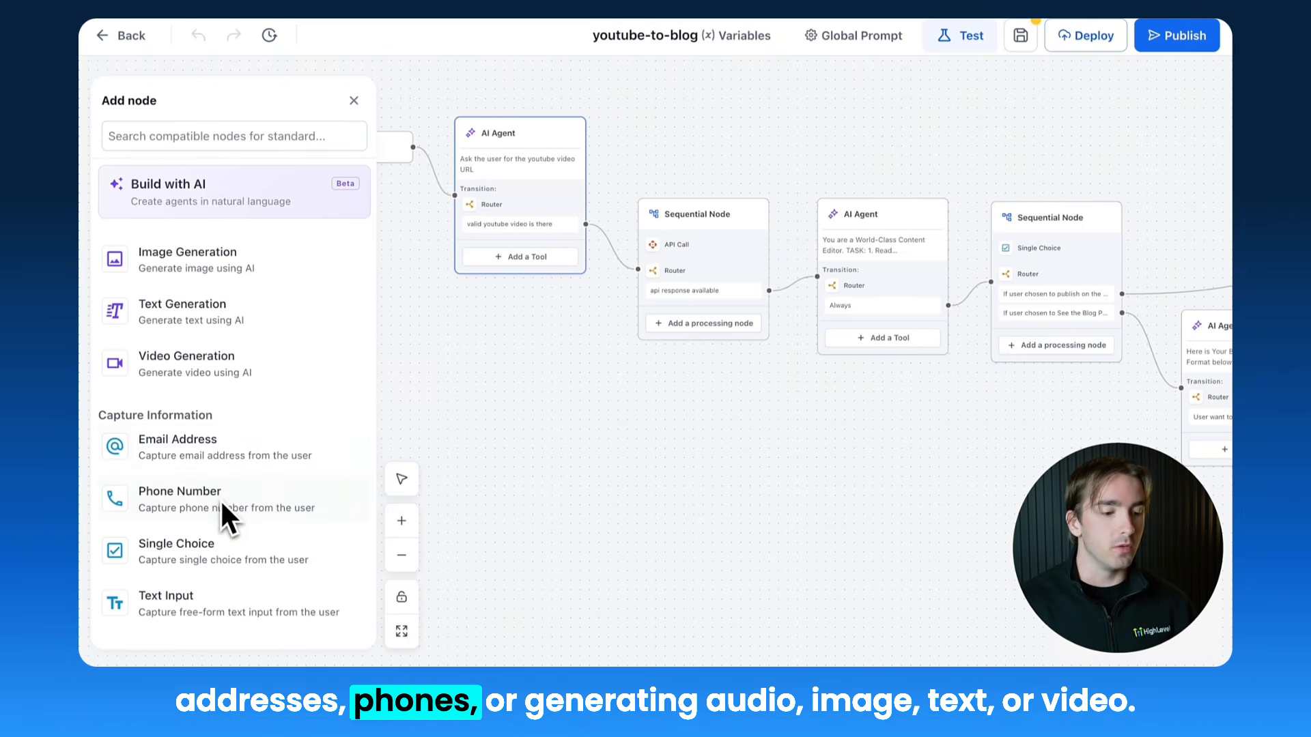
{"action": "scroll", "coordinate": [226, 516], "scroll_direction": "up", "scroll_amount": 1}
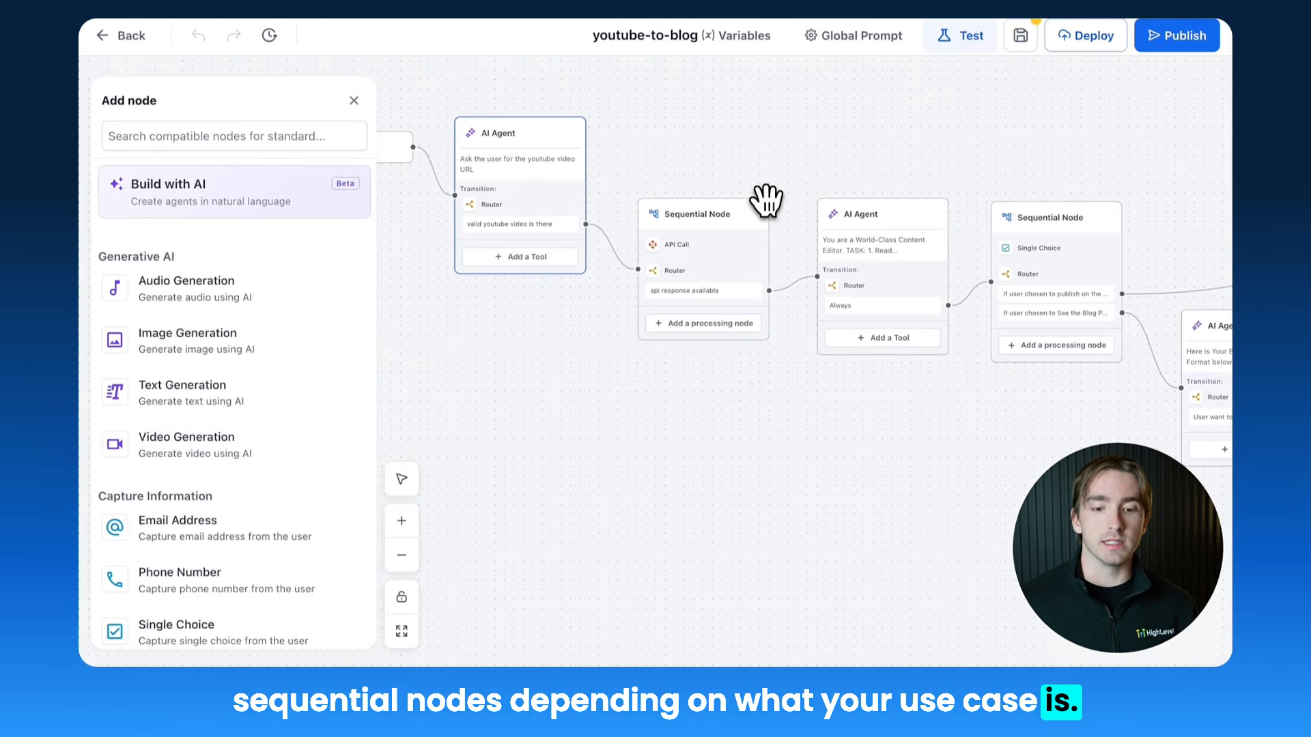
Examine how AI Agent and Sequential nodes alternate through the rest of the workflow, up to the image generation part.
{"action": "left_click_drag", "start_coordinate": [876, 169], "coordinate": [594, 152]}
{"action": "left_click_drag", "start_coordinate": [900, 188], "coordinate": [495, 203]}
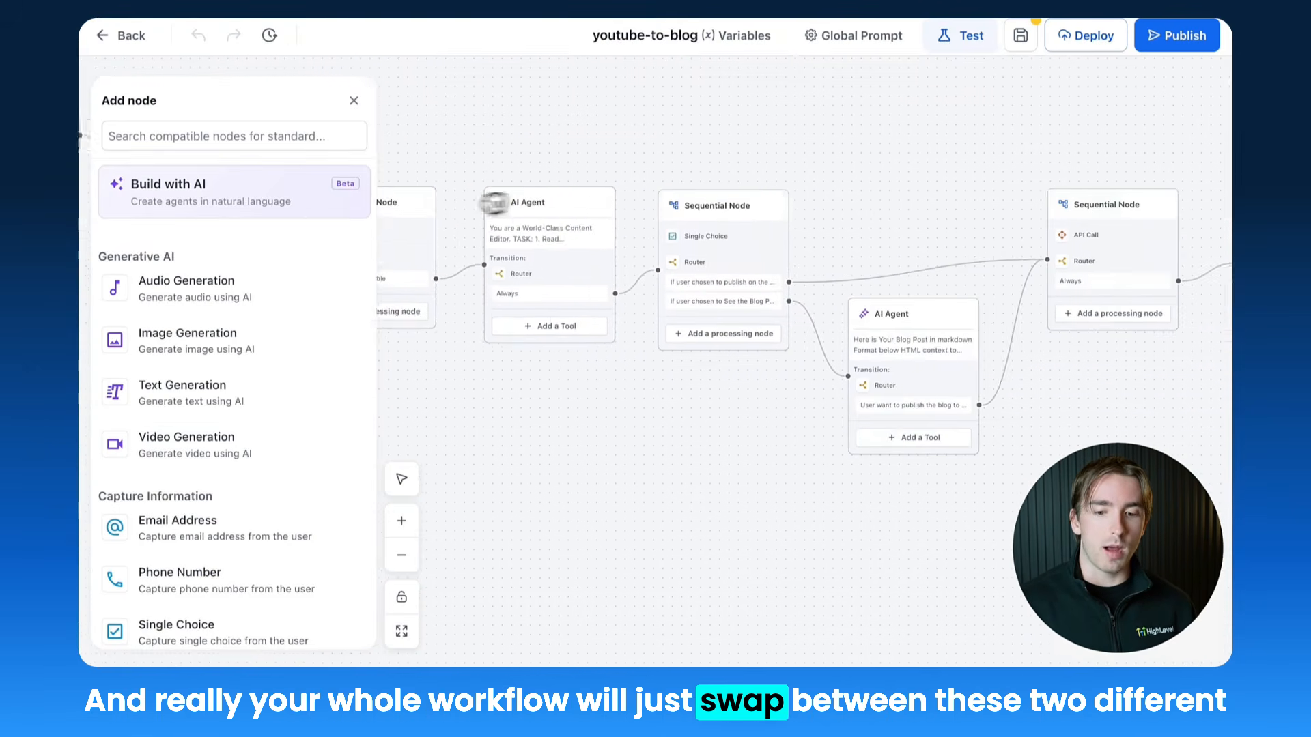
{"action": "left_click_drag", "start_coordinate": [884, 152], "coordinate": [492, 264]}
{"action": "left_click_drag", "start_coordinate": [749, 199], "coordinate": [485, 305]}
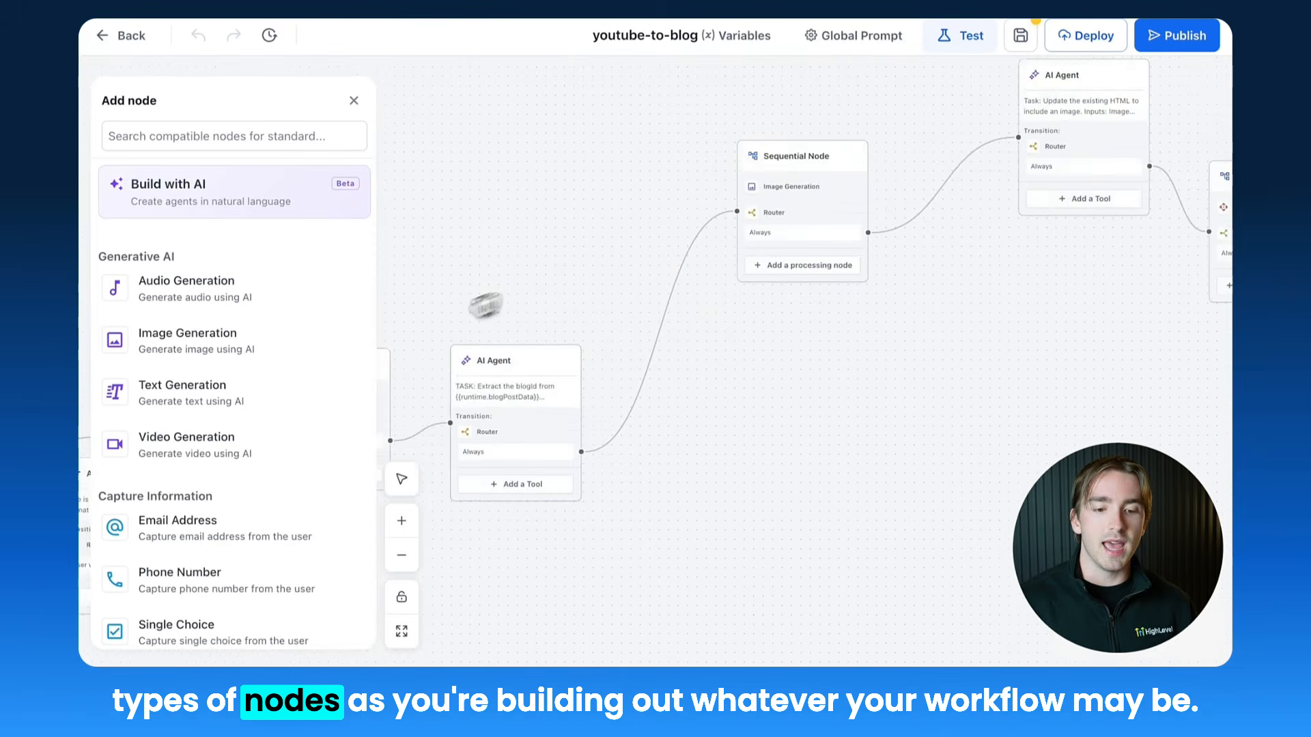
Examine the final nodes of the youtube-to-blog workflow and review the Generative AI and Capture Information actions that can be added.
{"action": "left_click_drag", "start_coordinate": [878, 342], "coordinate": [526, 357]}
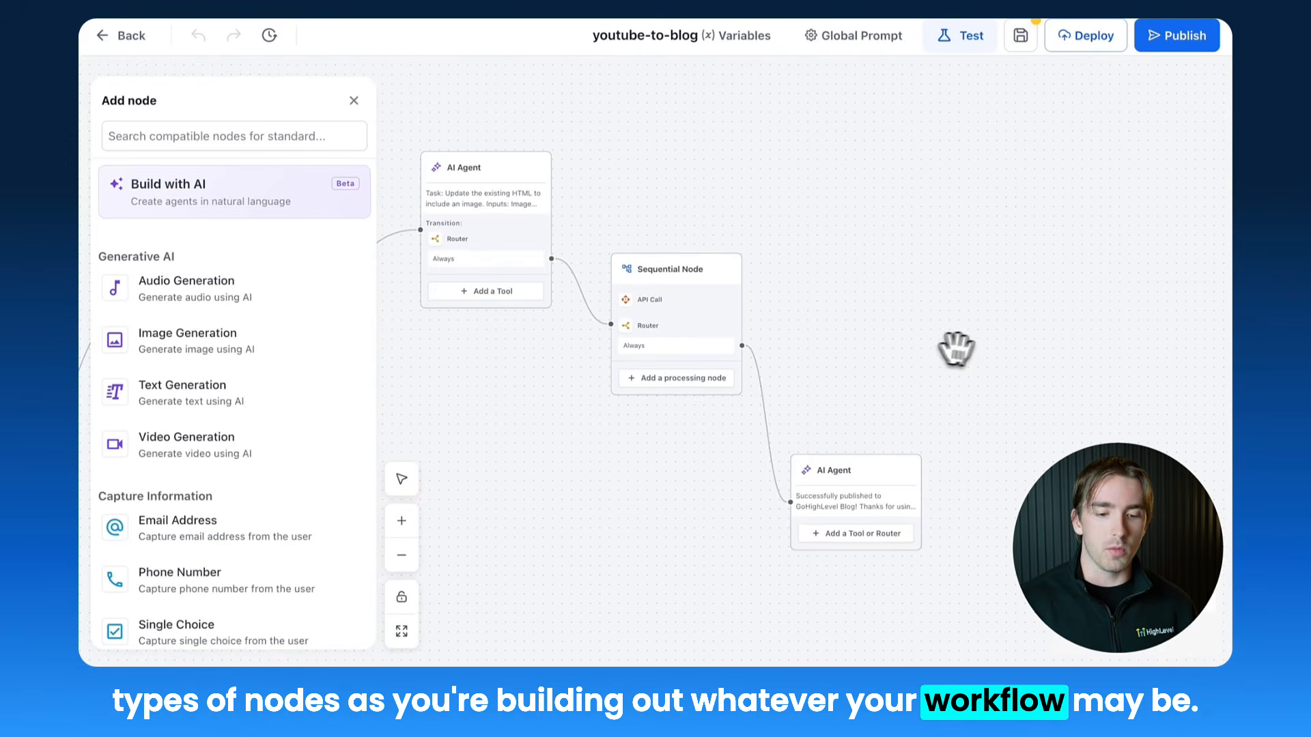
{"action": "left_click_drag", "start_coordinate": [956, 350], "coordinate": [890, 278]}
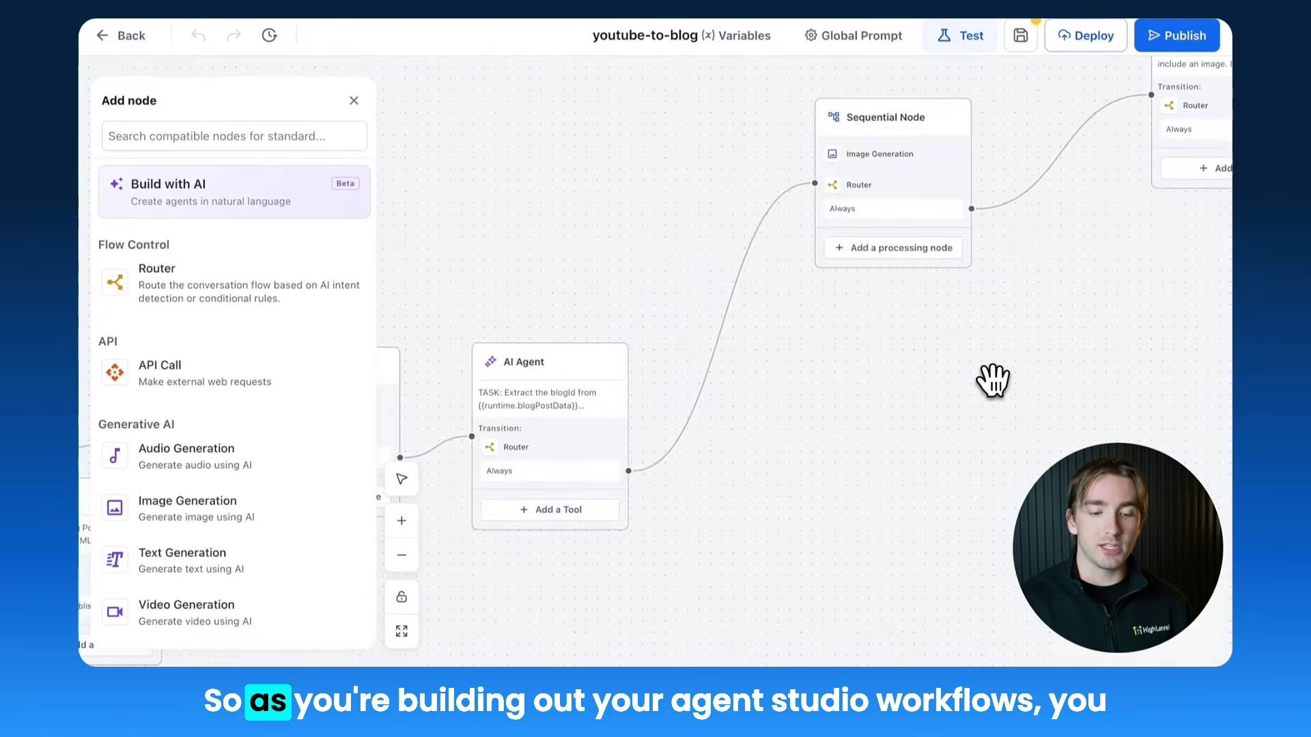
{"action": "scroll", "coordinate": [992, 380], "scroll_direction": "down", "scroll_amount": 5}
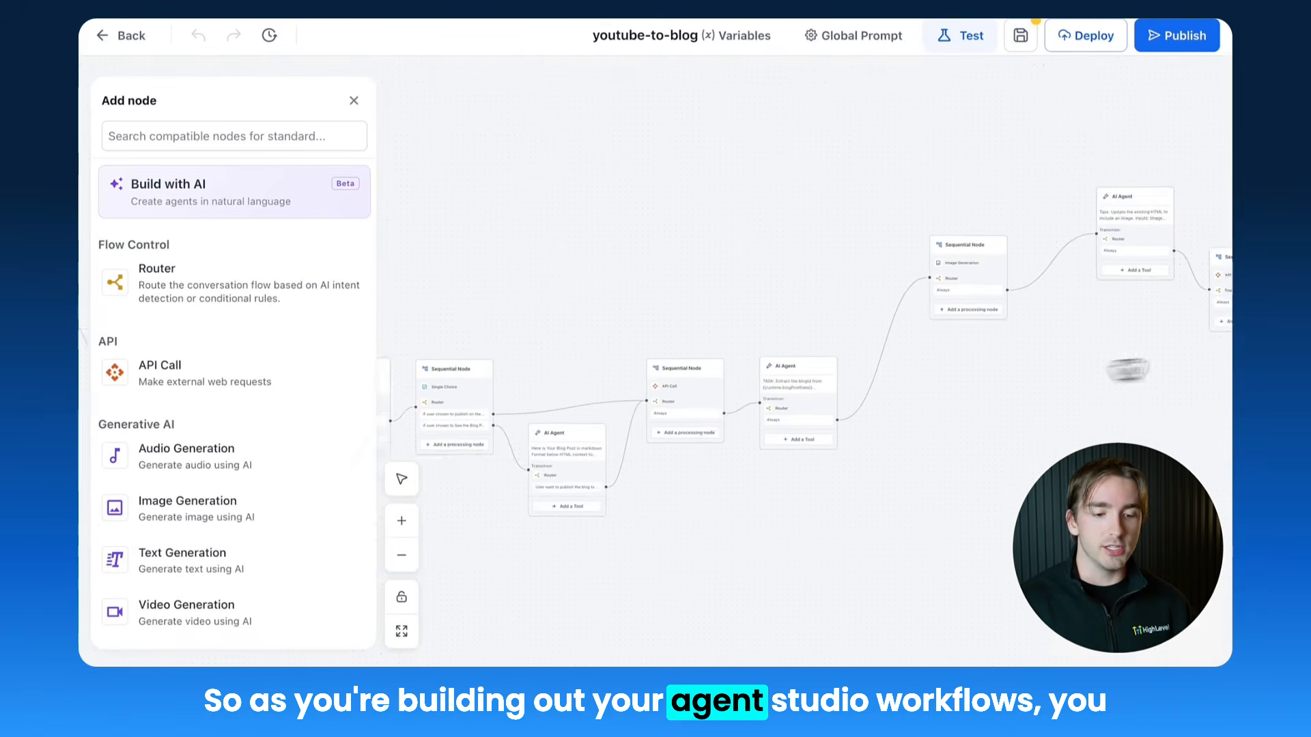
{"action": "left_click_drag", "start_coordinate": [646, 266], "coordinate": [957, 240]}
{"action": "scroll", "coordinate": [362, 336], "scroll_direction": "down", "scroll_amount": 2}
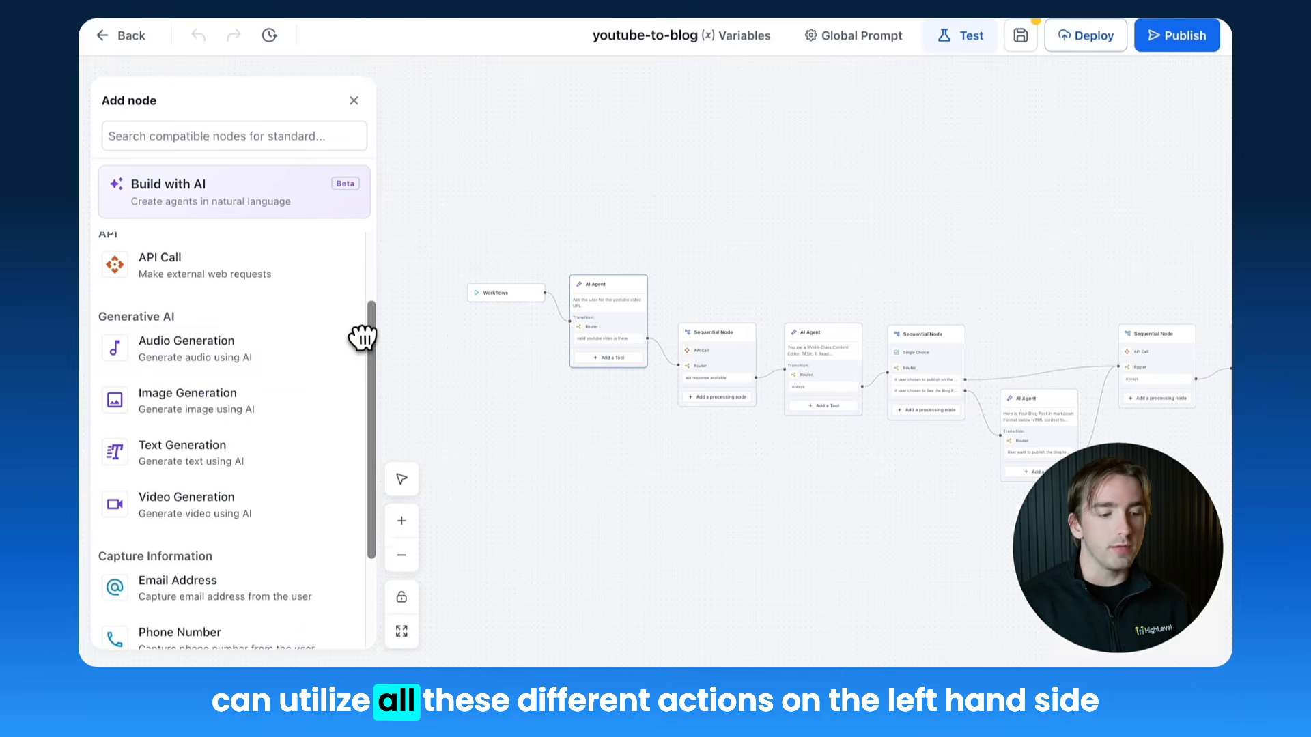
{"action": "scroll", "coordinate": [361, 336], "scroll_direction": "down", "scroll_amount": 1}
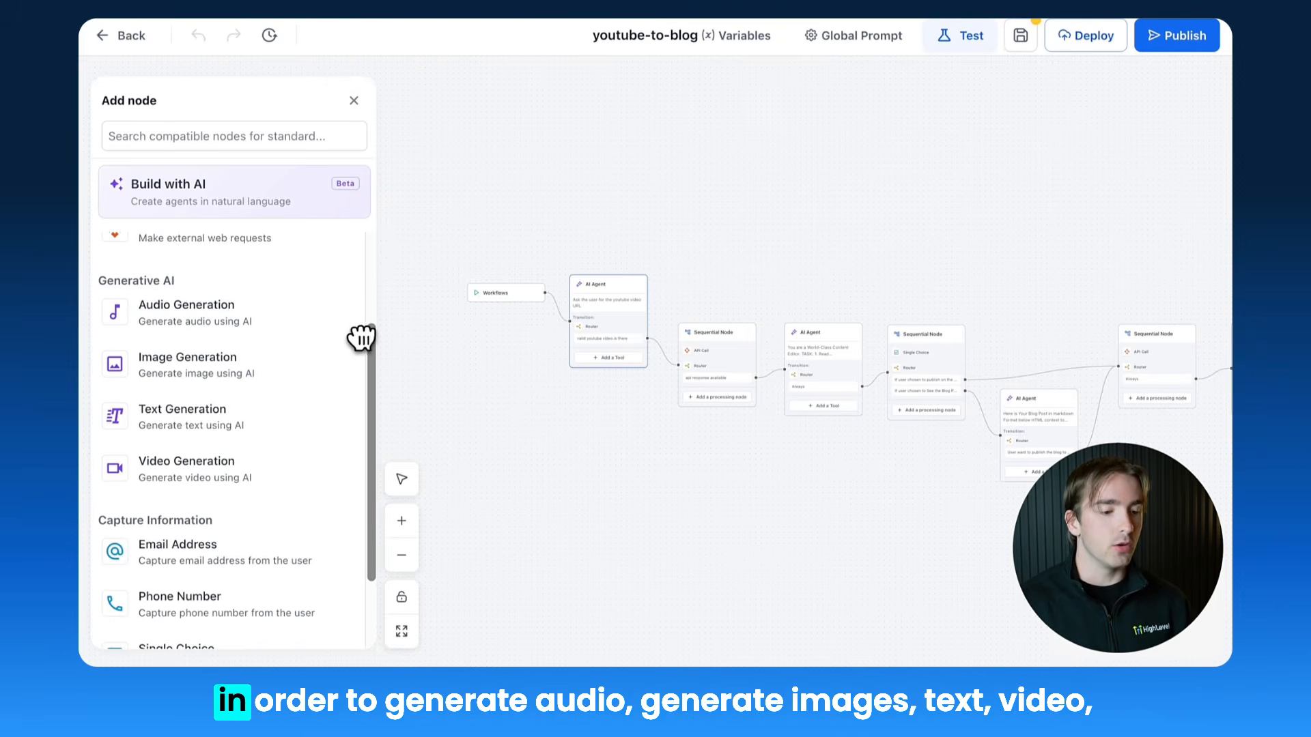
{"action": "scroll", "coordinate": [253, 377], "scroll_direction": "down", "scroll_amount": 3}
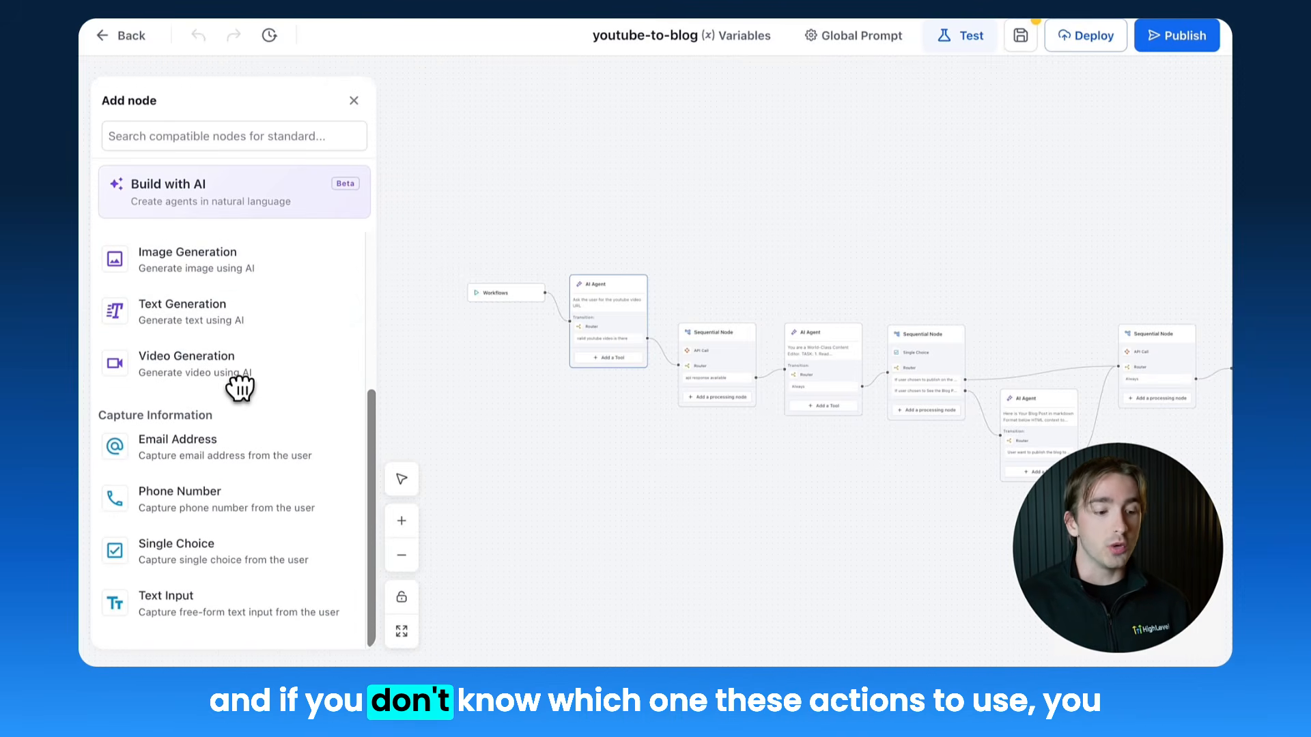
{"action": "scroll", "coordinate": [240, 386], "scroll_direction": "up", "scroll_amount": 7}
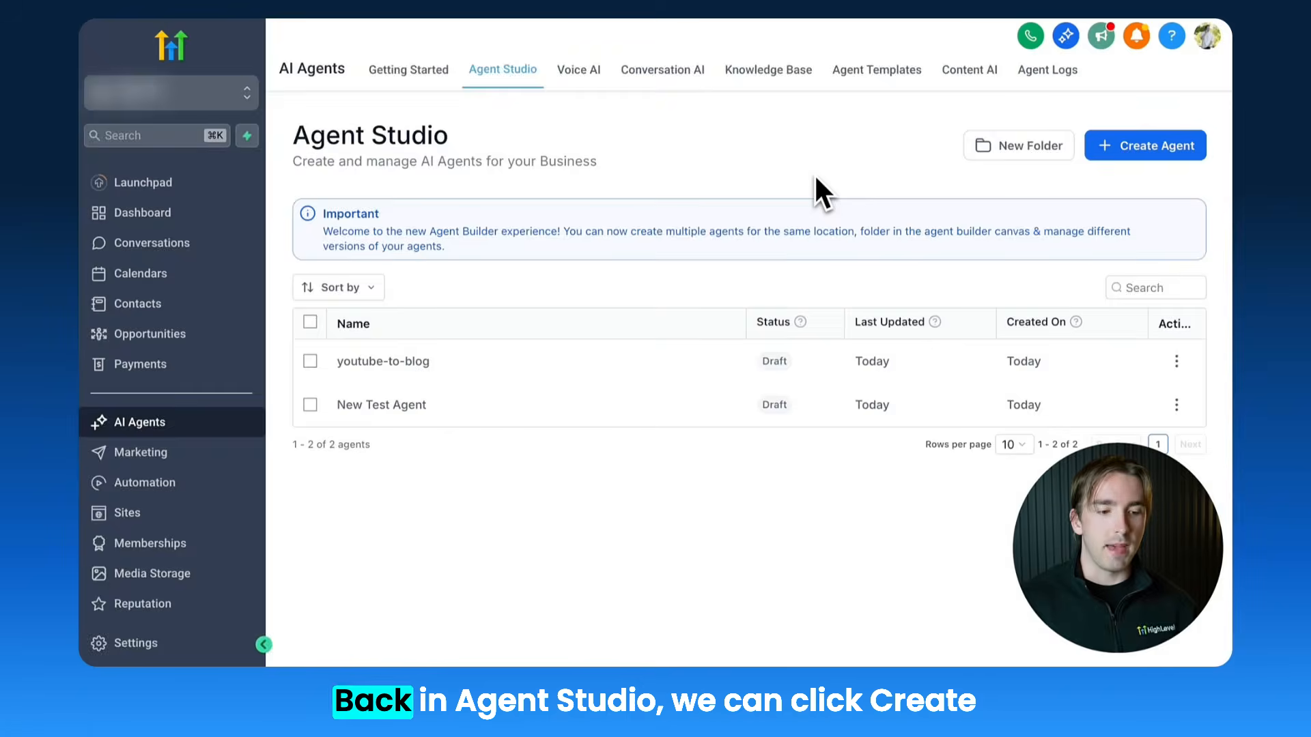
Create a new agent from scratch in Agent Studio.
{"action": "left_click", "coordinate": [1159, 144]}
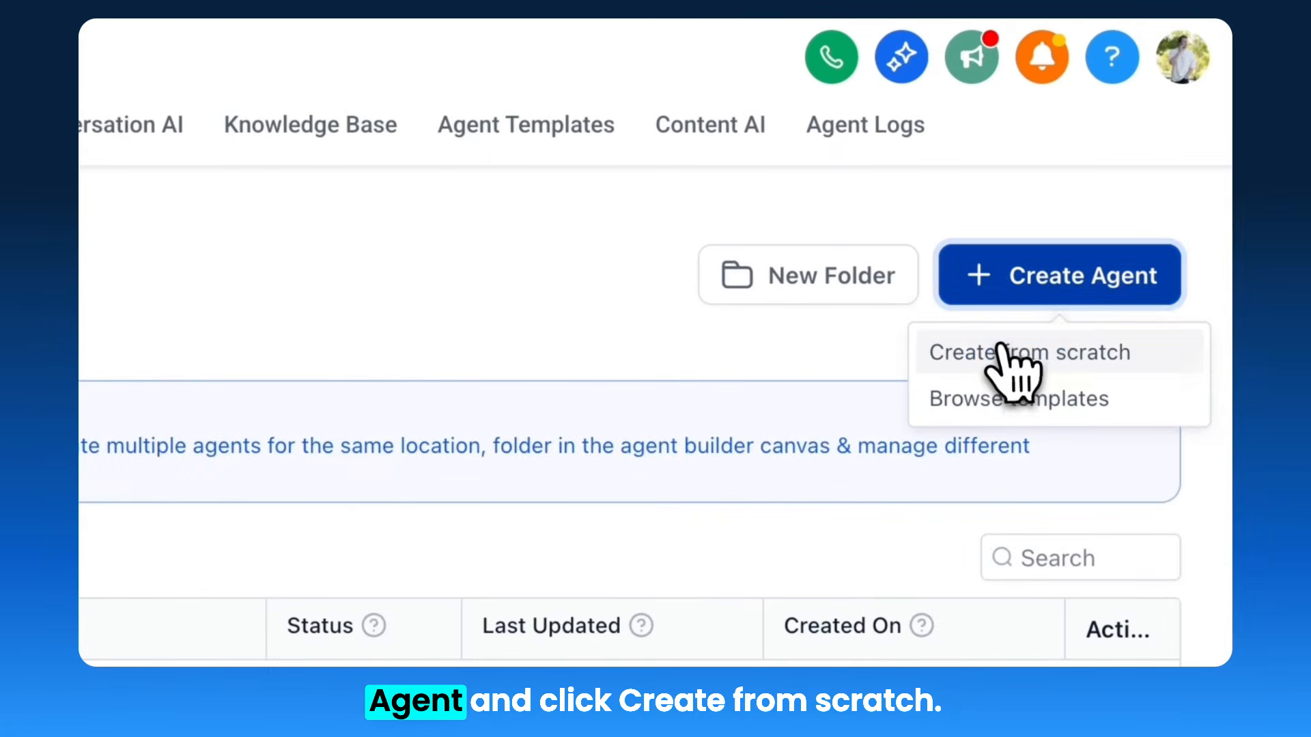
{"action": "left_click", "coordinate": [1016, 375]}
{"action": "left_click", "coordinate": [1159, 586]}
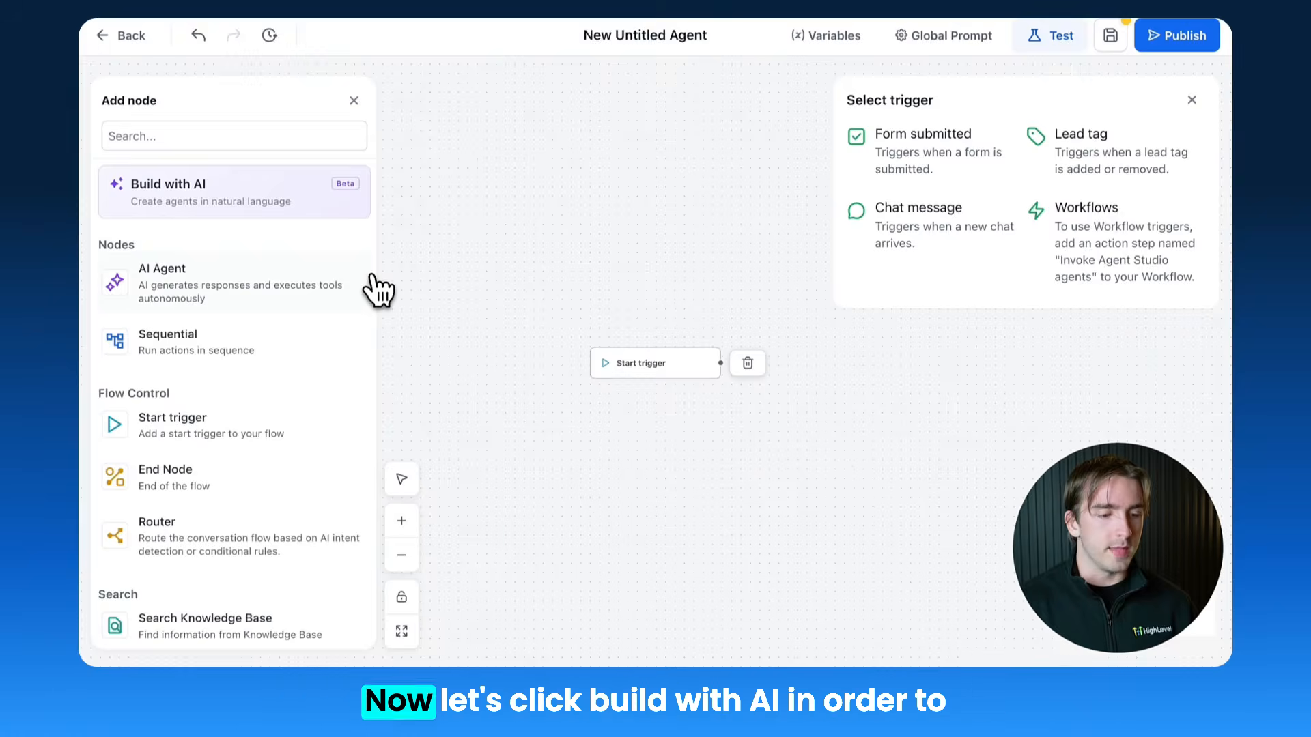
Prompt Build with AI for an agent that creates a social media image post for my brand with a caption and checks if the user likes it.
{"action": "left_click", "coordinate": [263, 203]}
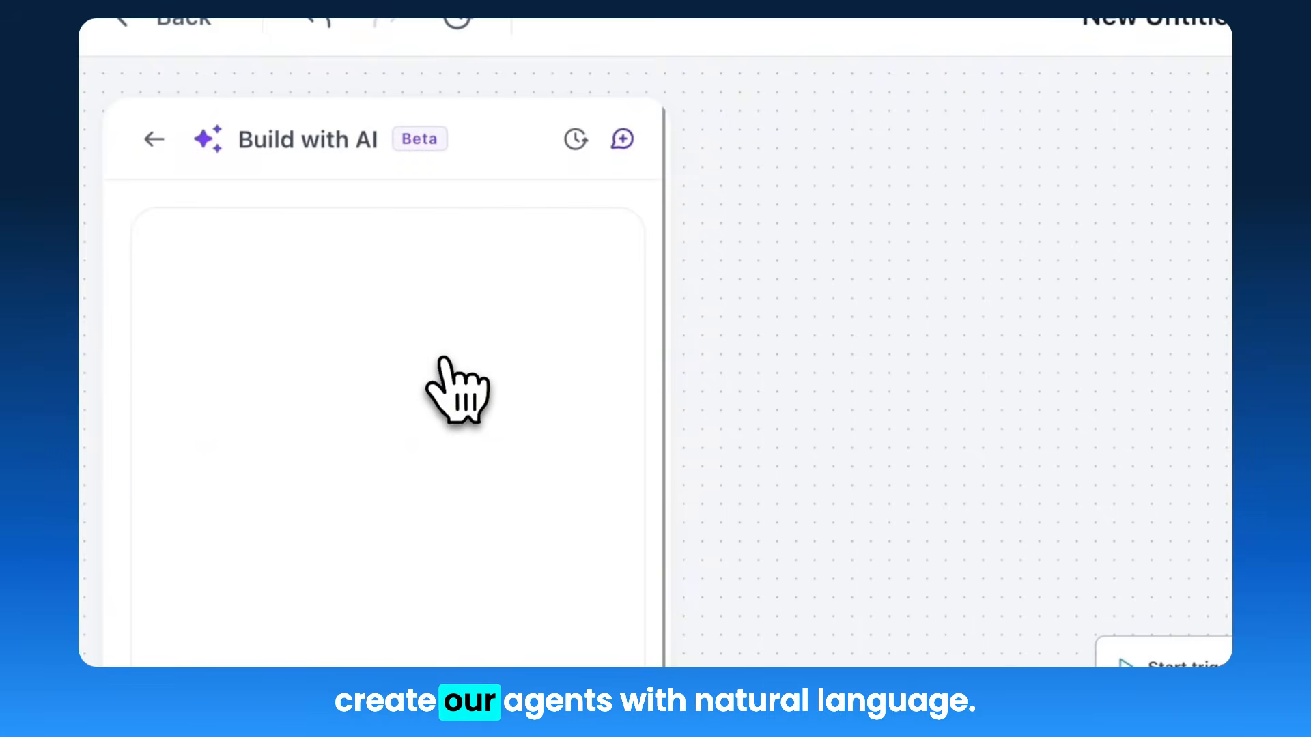
{"action": "left_click", "coordinate": [381, 529]}
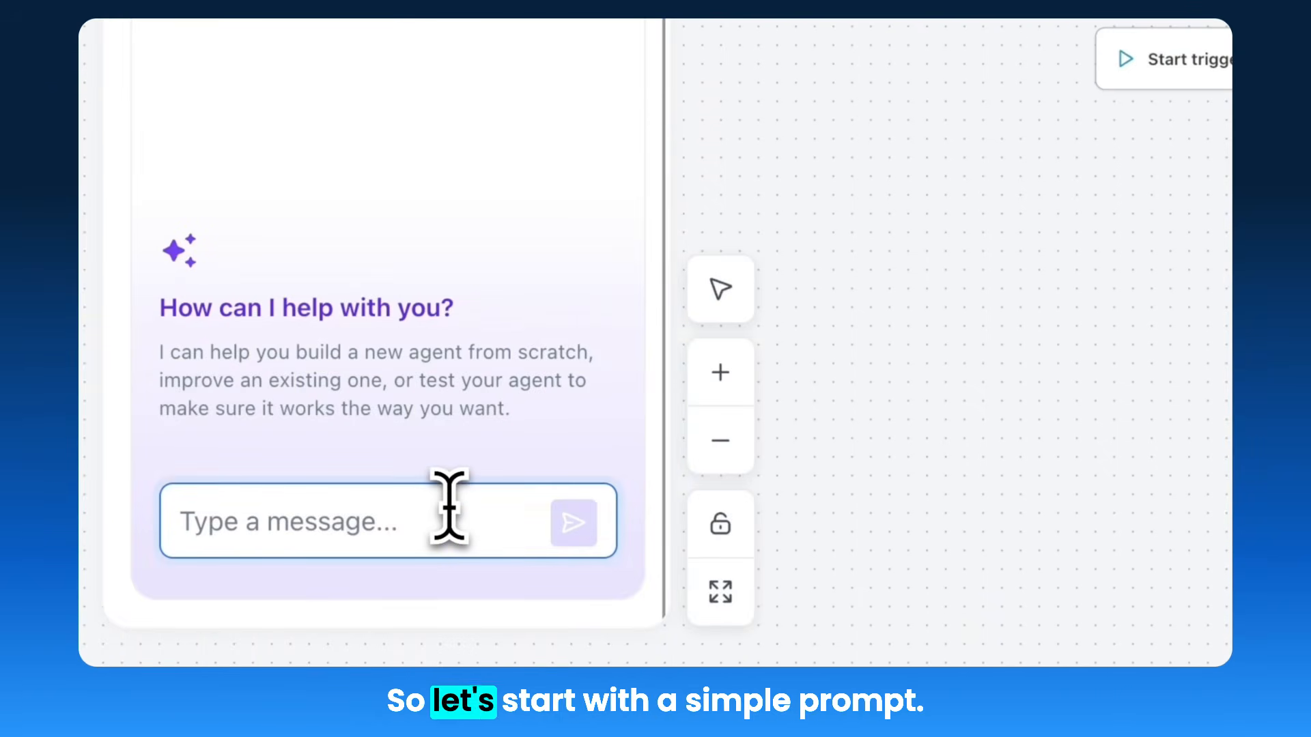
{"action": "type", "text": "Generate an agent that creates a social media image post for my brand, along with a caption, and checks with the user to see if they like what was created"}
{"action": "scroll", "coordinate": [448, 505], "scroll_direction": "up", "scroll_amount": 3}
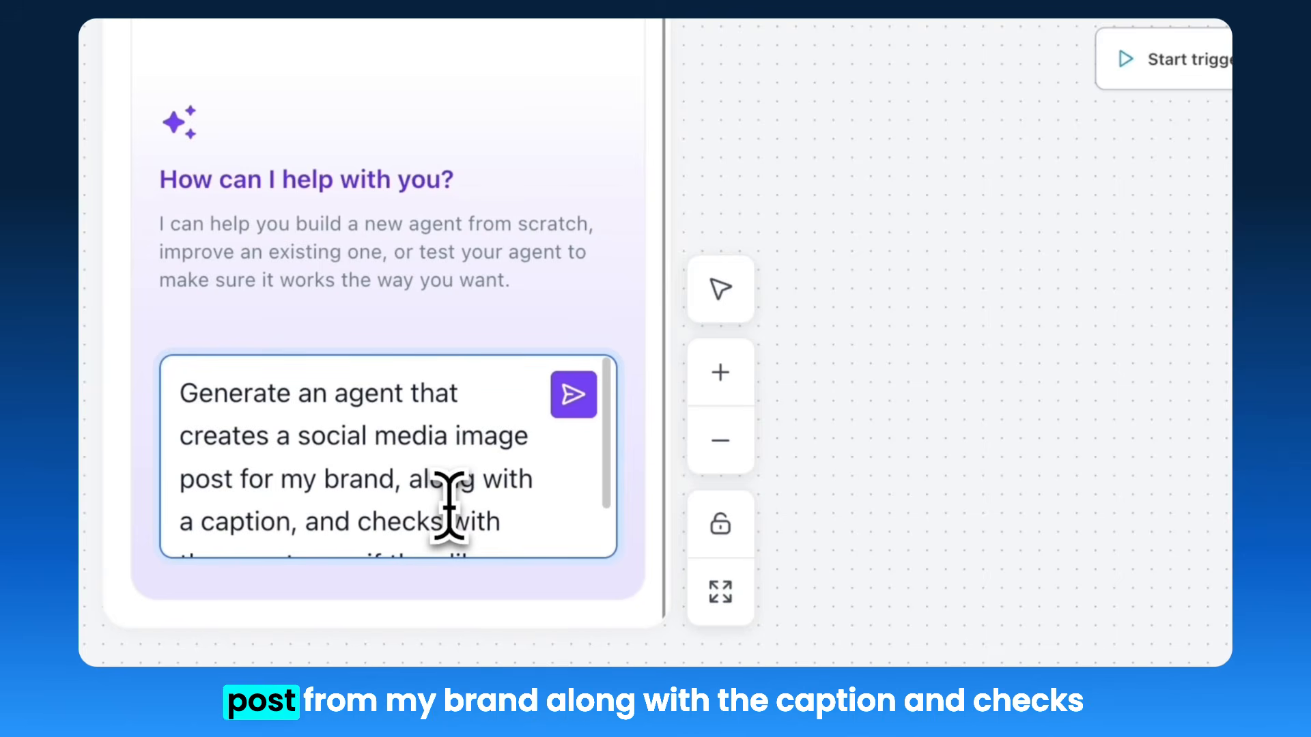
{"action": "scroll", "coordinate": [448, 505], "scroll_direction": "down", "scroll_amount": 3}
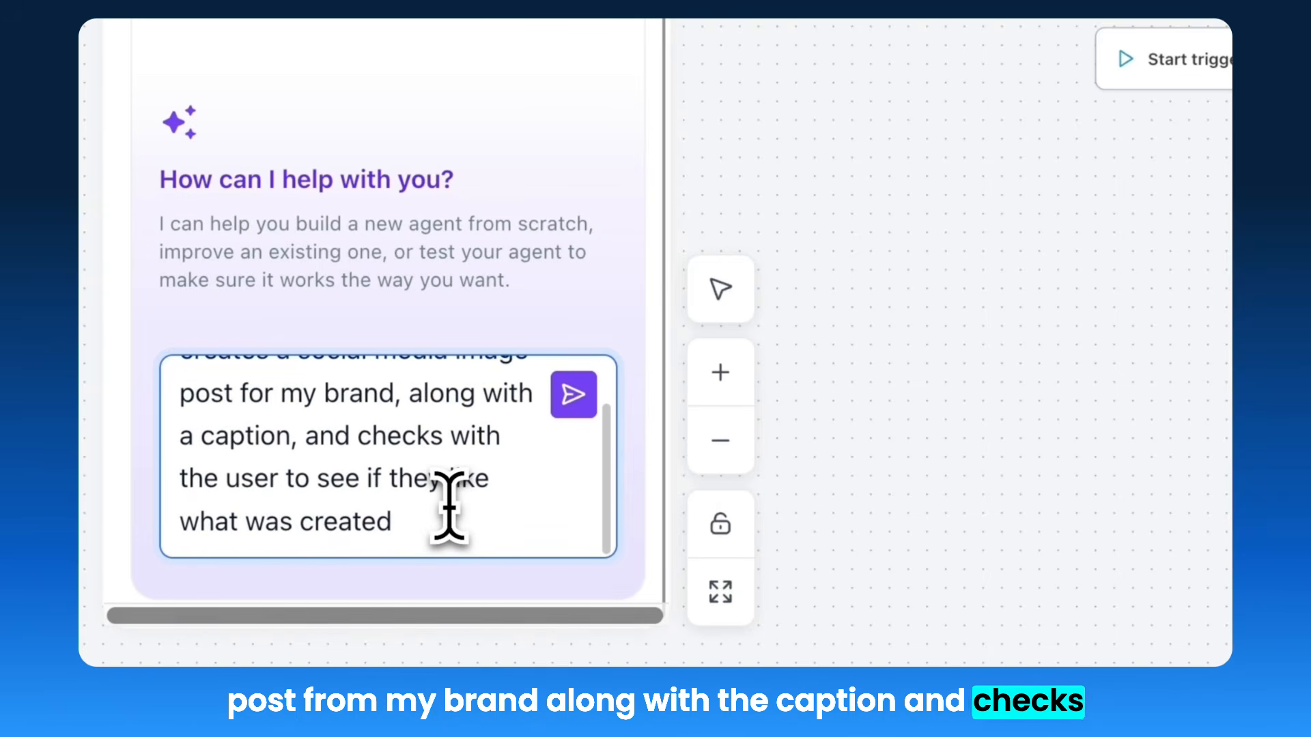
{"action": "left_click", "coordinate": [573, 395]}
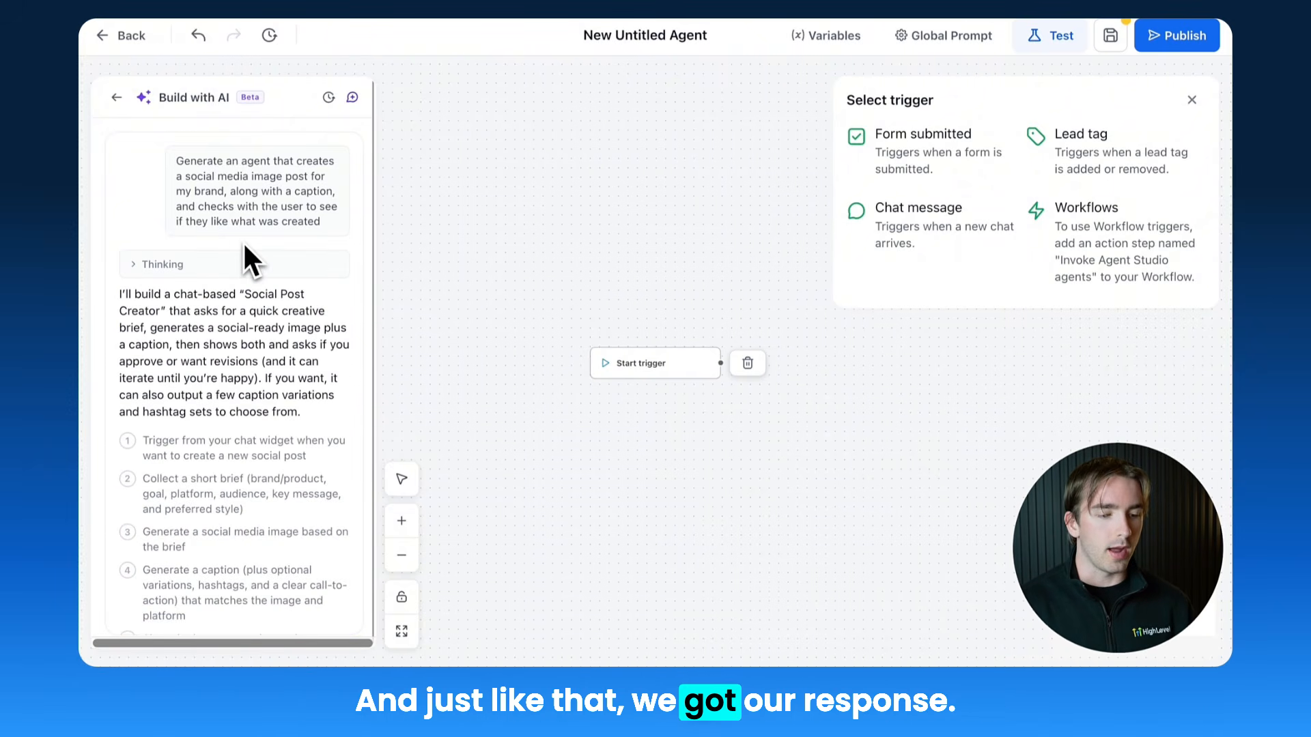
Review the steps of the proposed social post agent plan and approve it with "Looks good, build it".
{"action": "scroll", "coordinate": [236, 310], "scroll_direction": "down", "scroll_amount": 3}
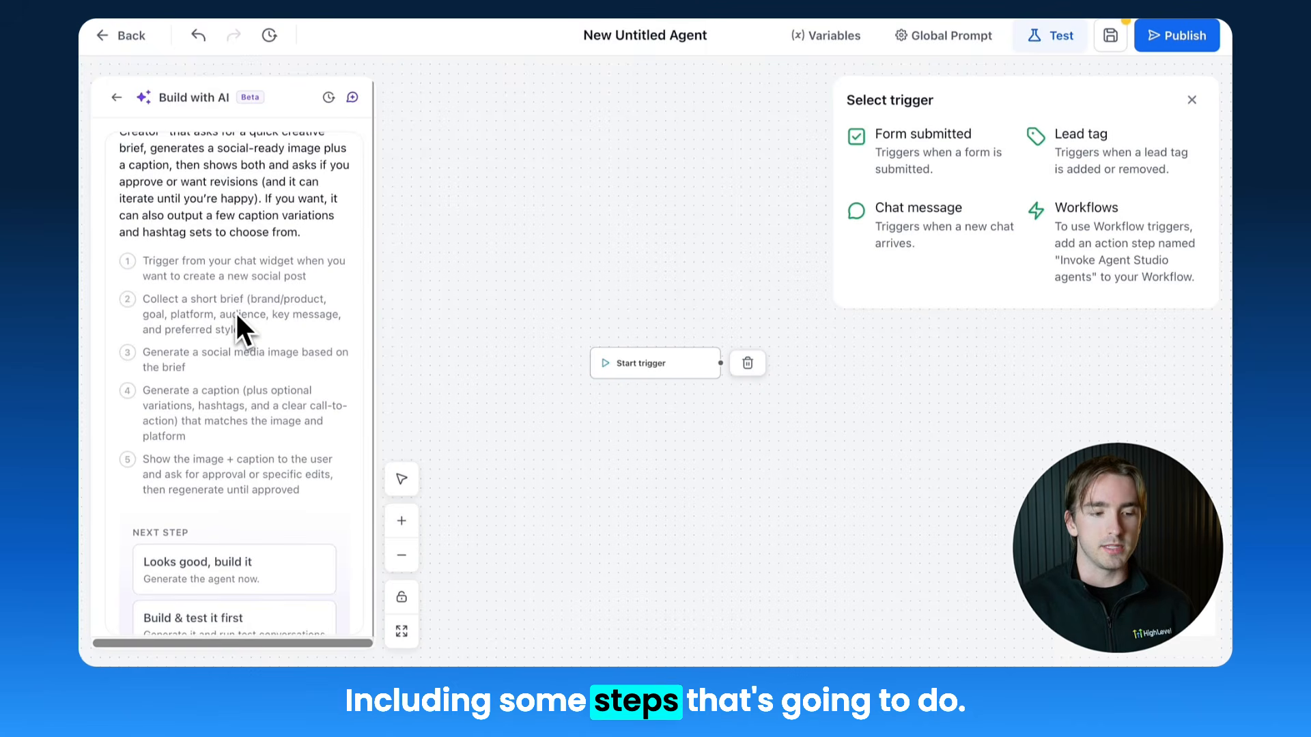
{"action": "triple_click", "coordinate": [207, 277]}
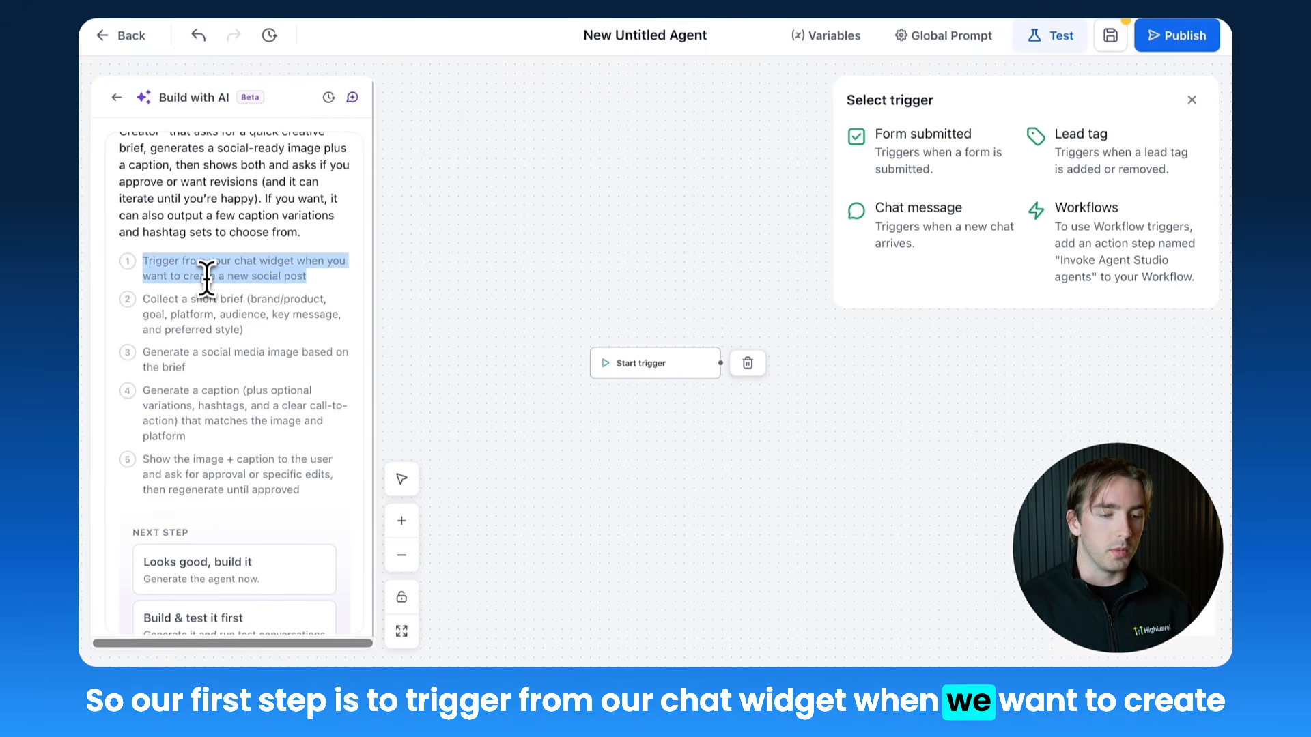
{"action": "triple_click", "coordinate": [213, 323]}
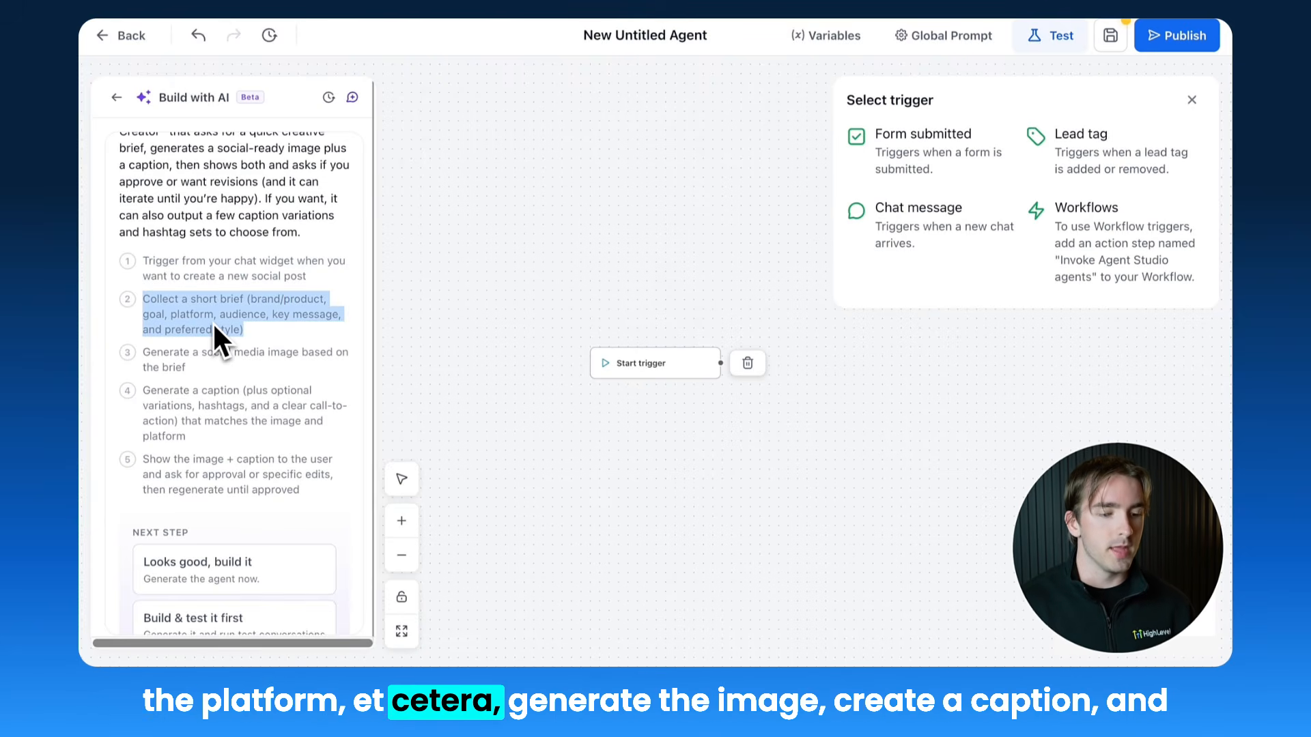
{"action": "triple_click", "coordinate": [205, 405]}
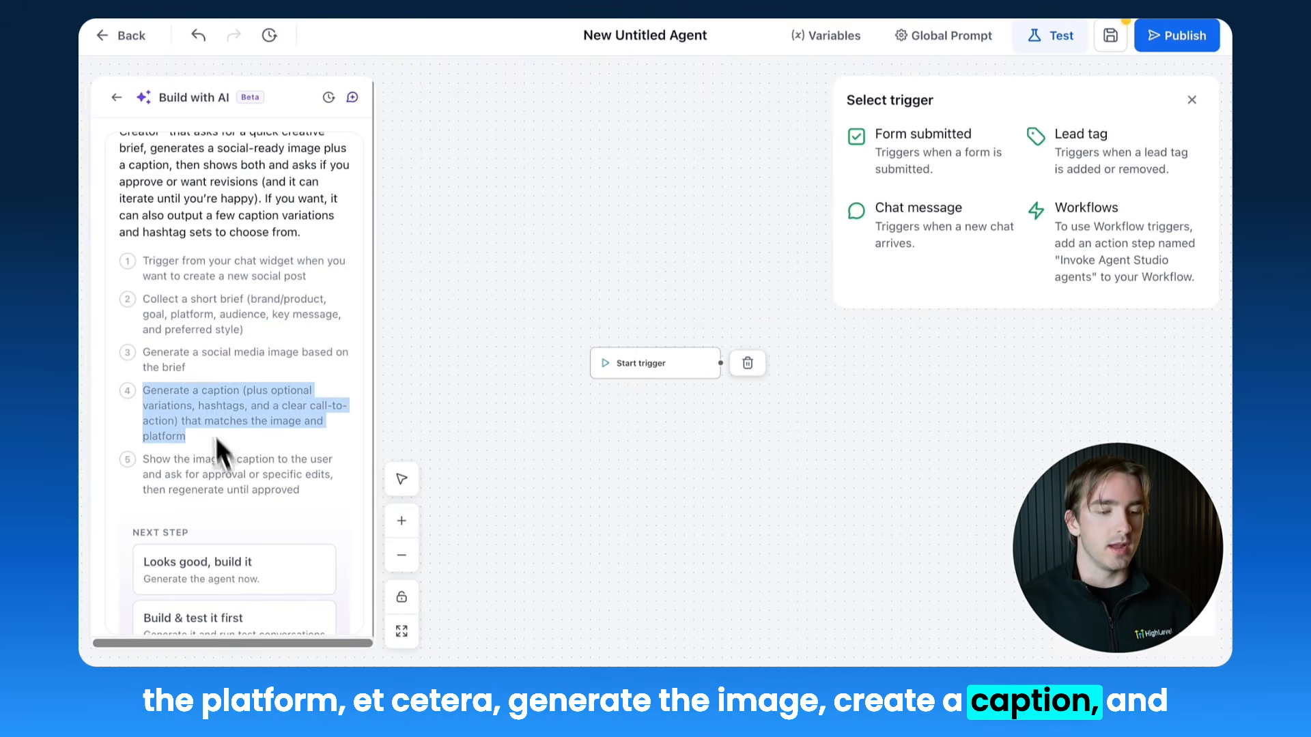
{"action": "left_click", "coordinate": [225, 491]}
{"action": "scroll", "coordinate": [229, 495], "scroll_direction": "down", "scroll_amount": 2}
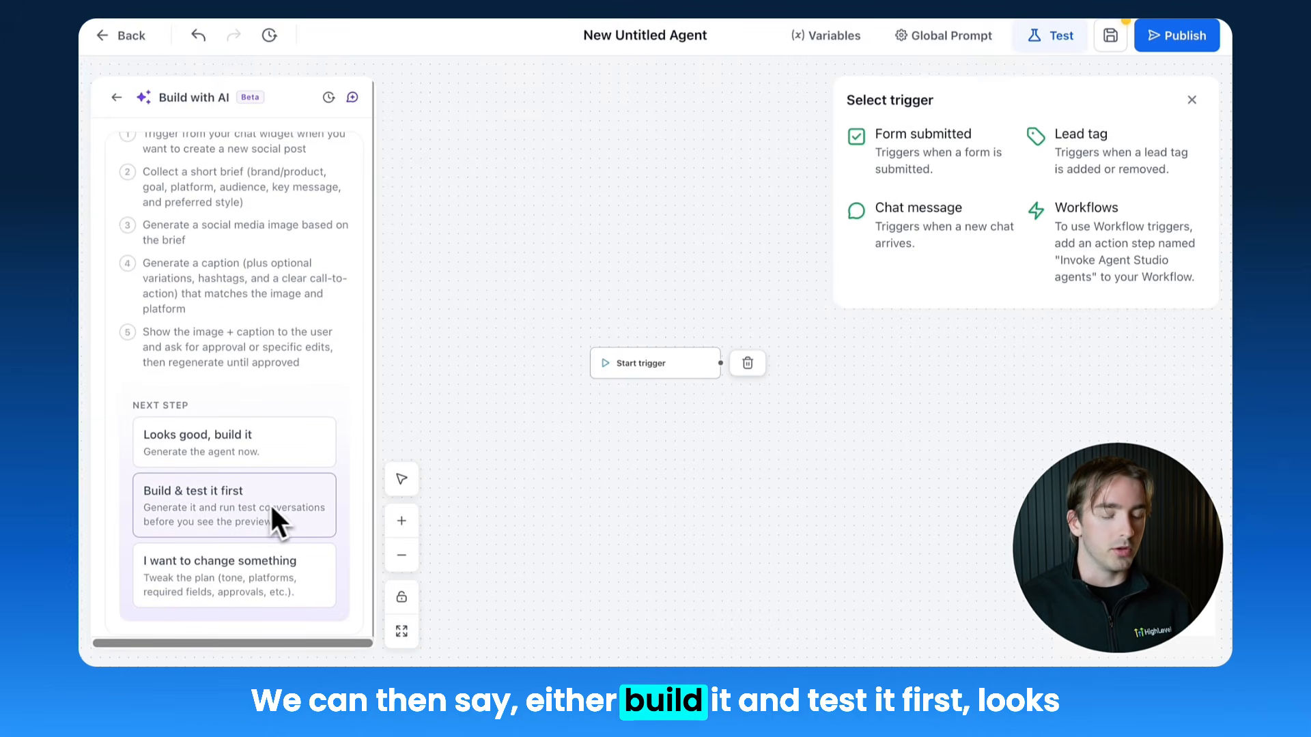
{"action": "left_click", "coordinate": [281, 443]}
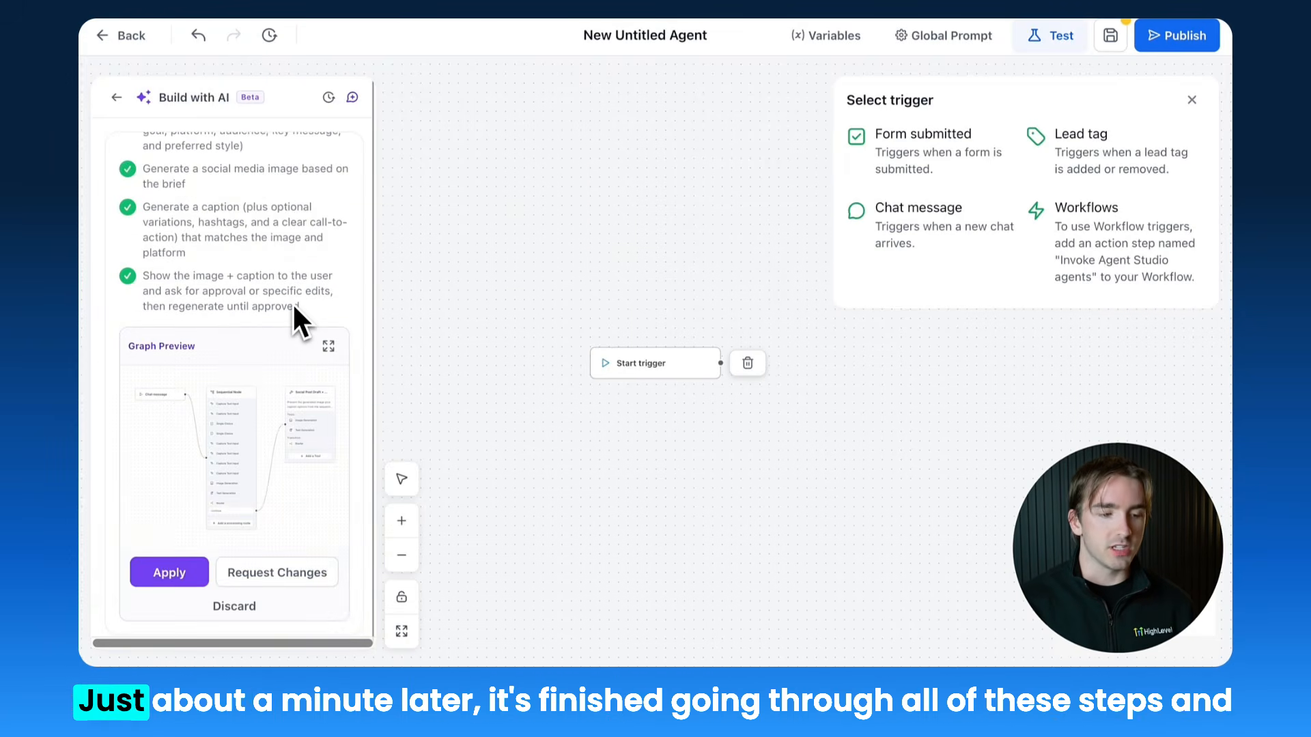
Inspect the enlarged graph preview of the generated agent and apply the agent to the canvas.
{"action": "scroll", "coordinate": [292, 302], "scroll_direction": "up", "scroll_amount": 5}
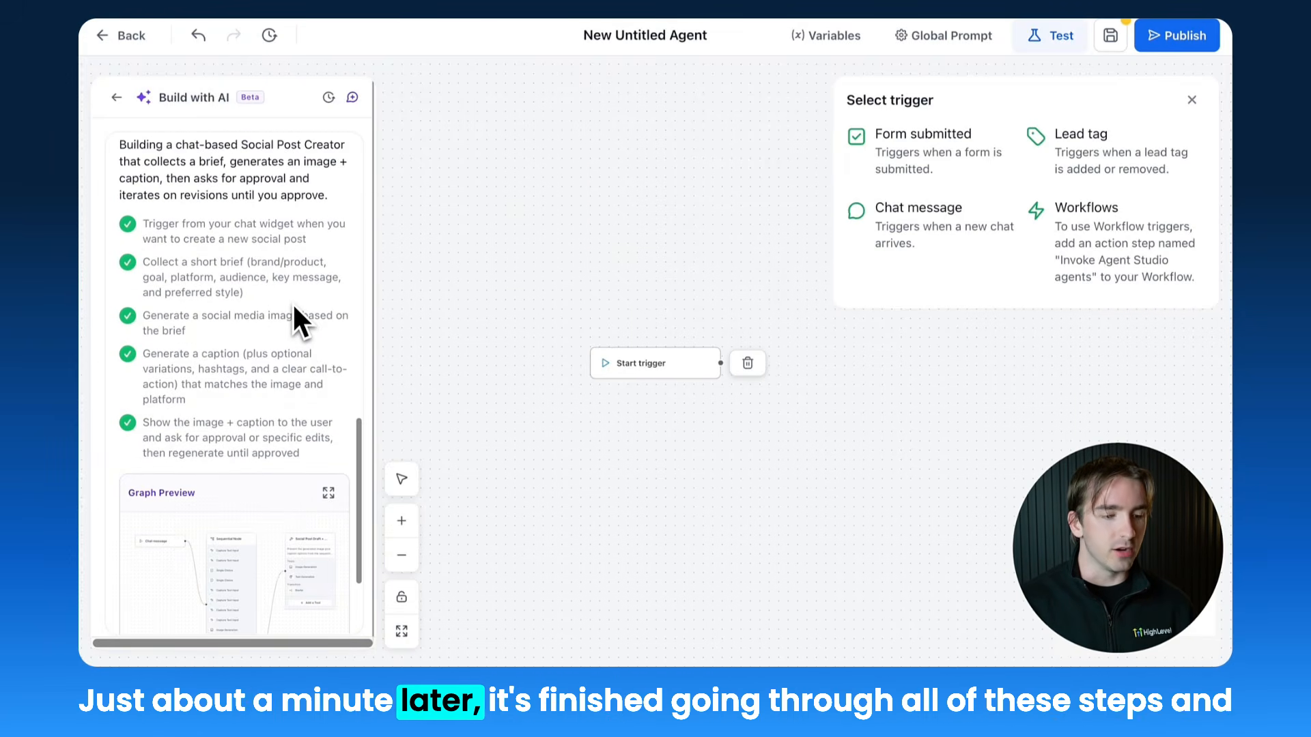
{"action": "scroll", "coordinate": [294, 308], "scroll_direction": "down", "scroll_amount": 5}
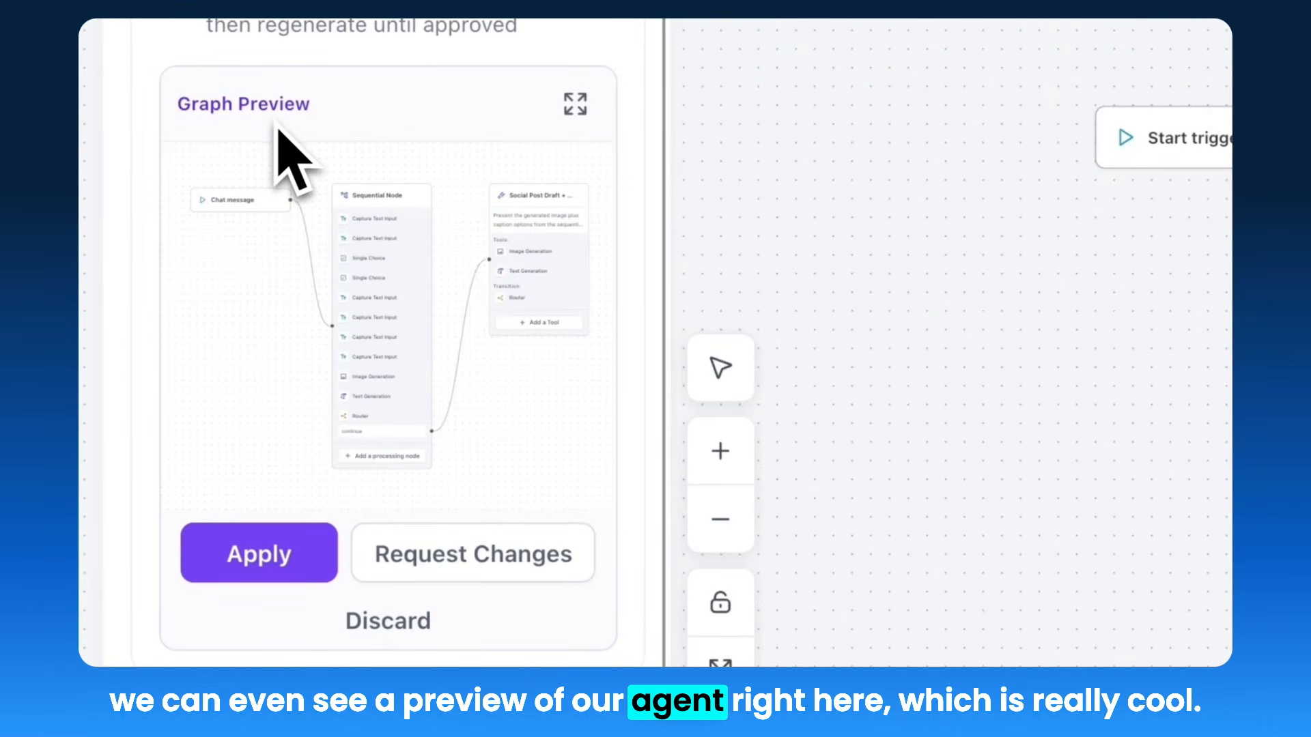
{"action": "left_click", "coordinate": [574, 105]}
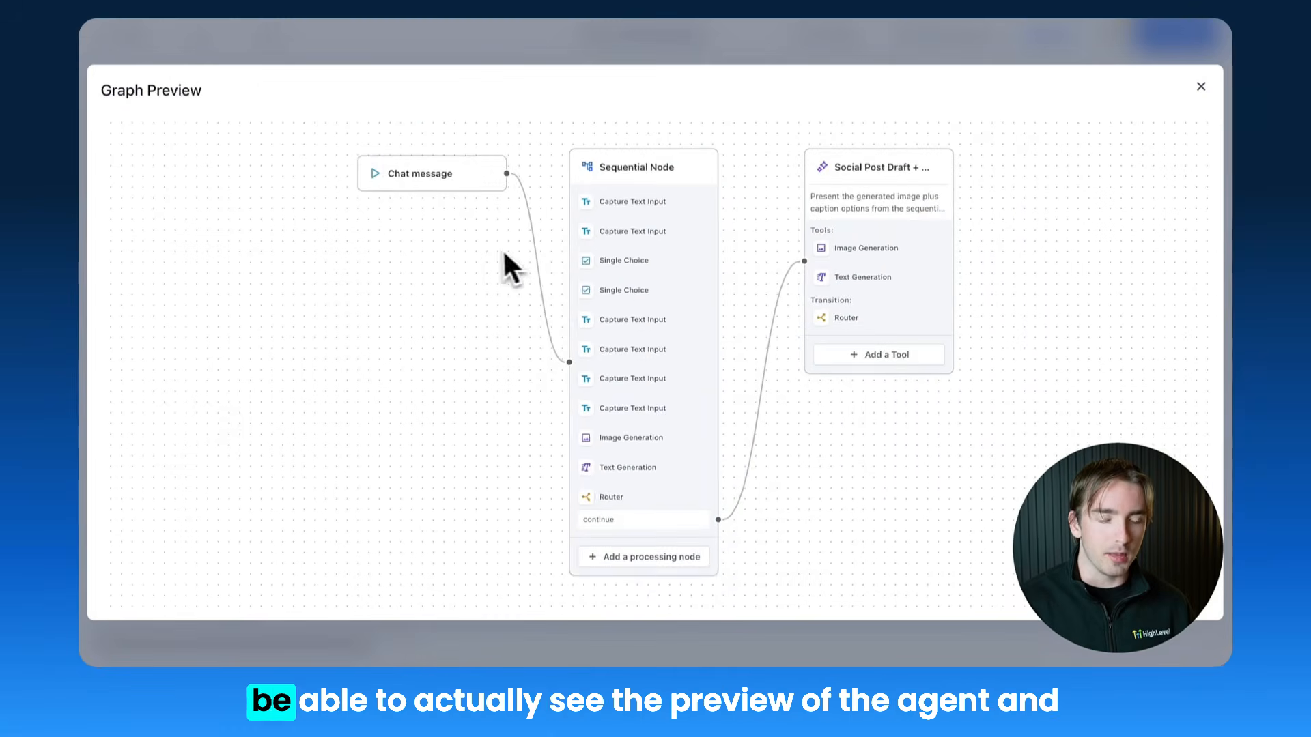
{"action": "mouse_move", "coordinate": [503, 263]}
{"action": "left_mouse_down"}
{"action": "mouse_move", "coordinate": [515, 331]}
{"action": "mouse_move", "coordinate": [512, 251]}
{"action": "left_mouse_up"}
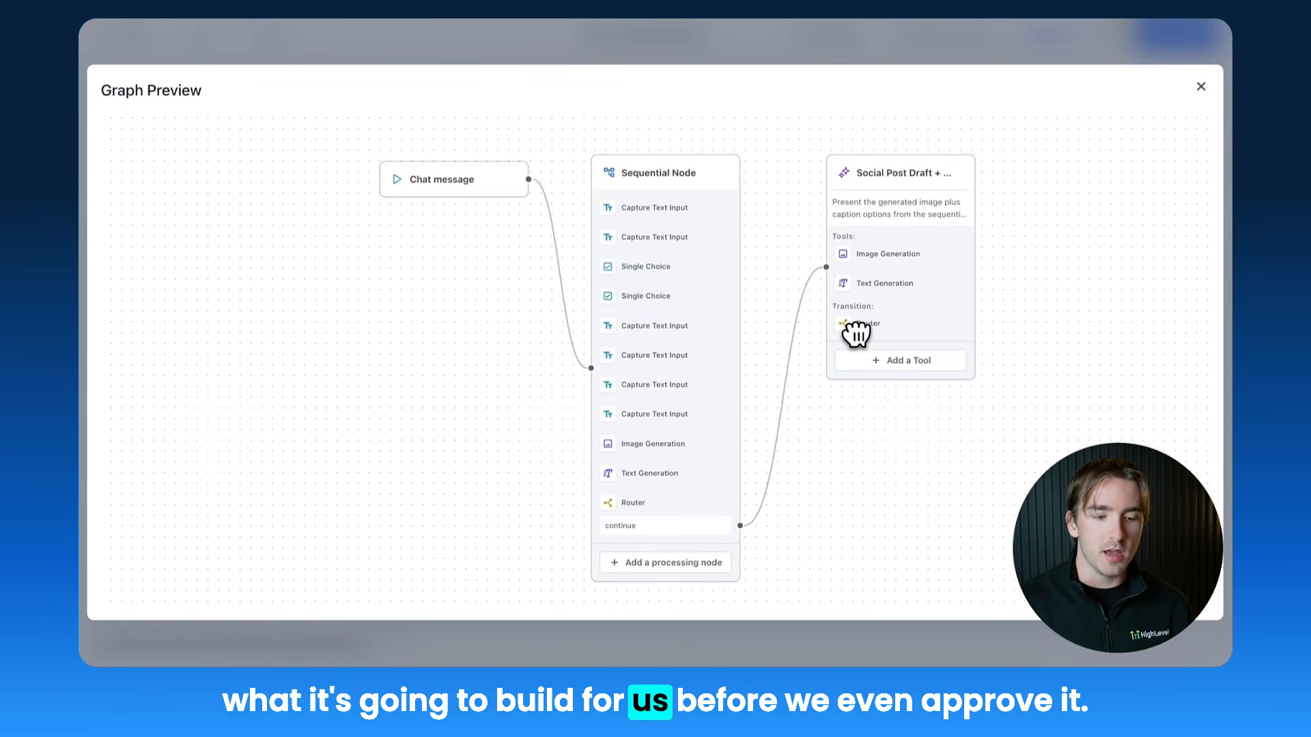
{"action": "left_click", "coordinate": [1201, 87]}
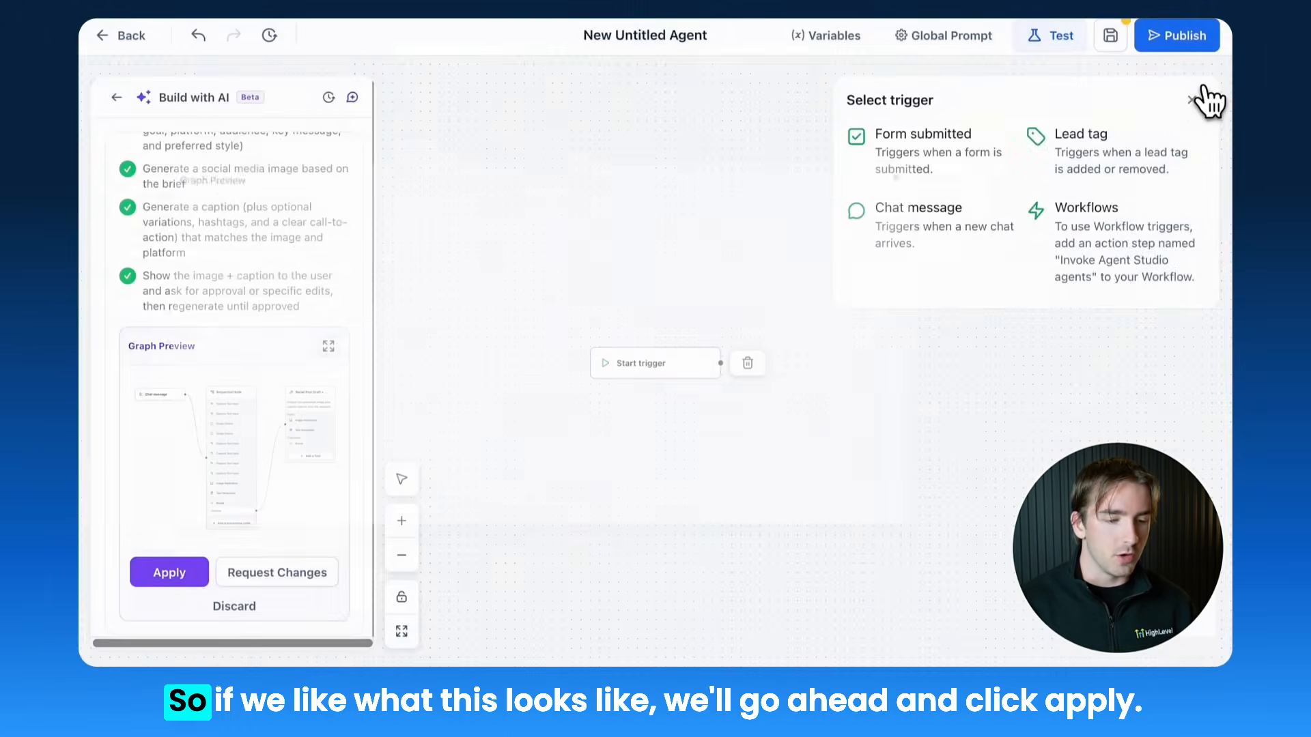
{"action": "left_click", "coordinate": [175, 581]}
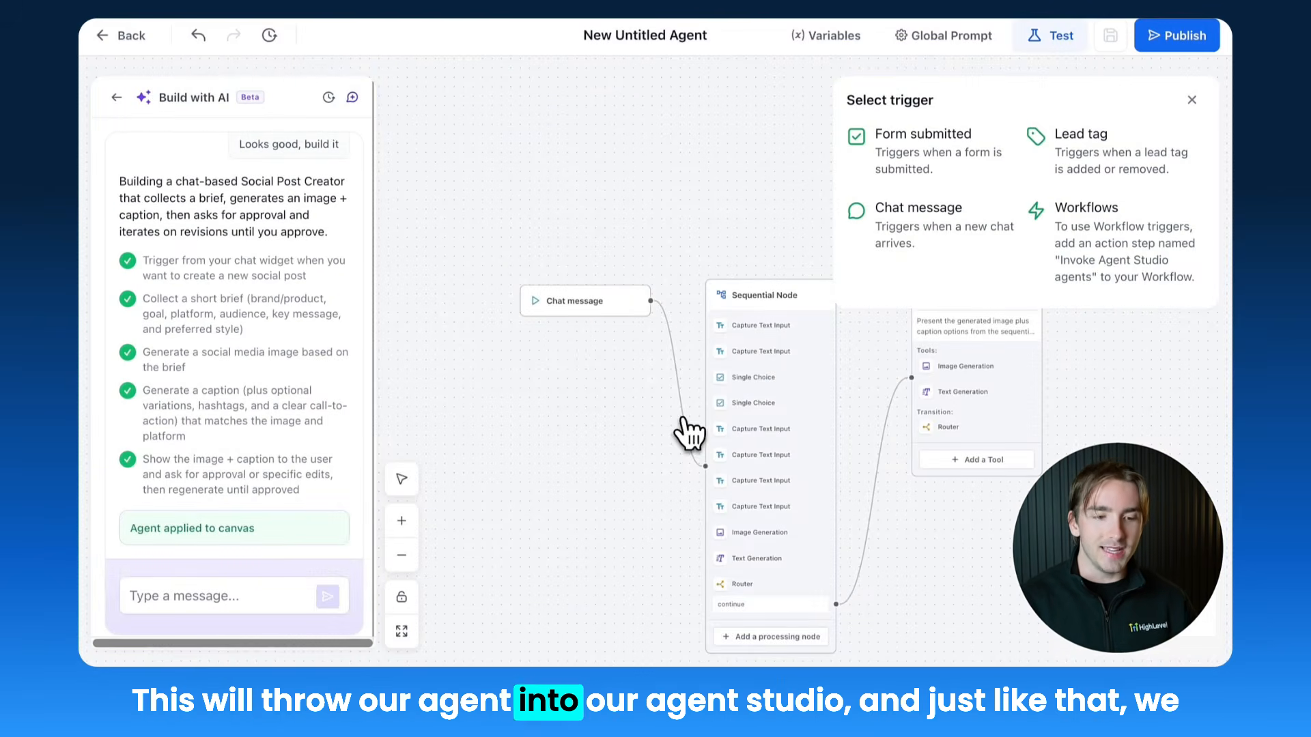
Dismiss the trigger selection and start a test conversation with the new agent.
{"action": "left_click_drag", "start_coordinate": [761, 211], "coordinate": [625, 130]}
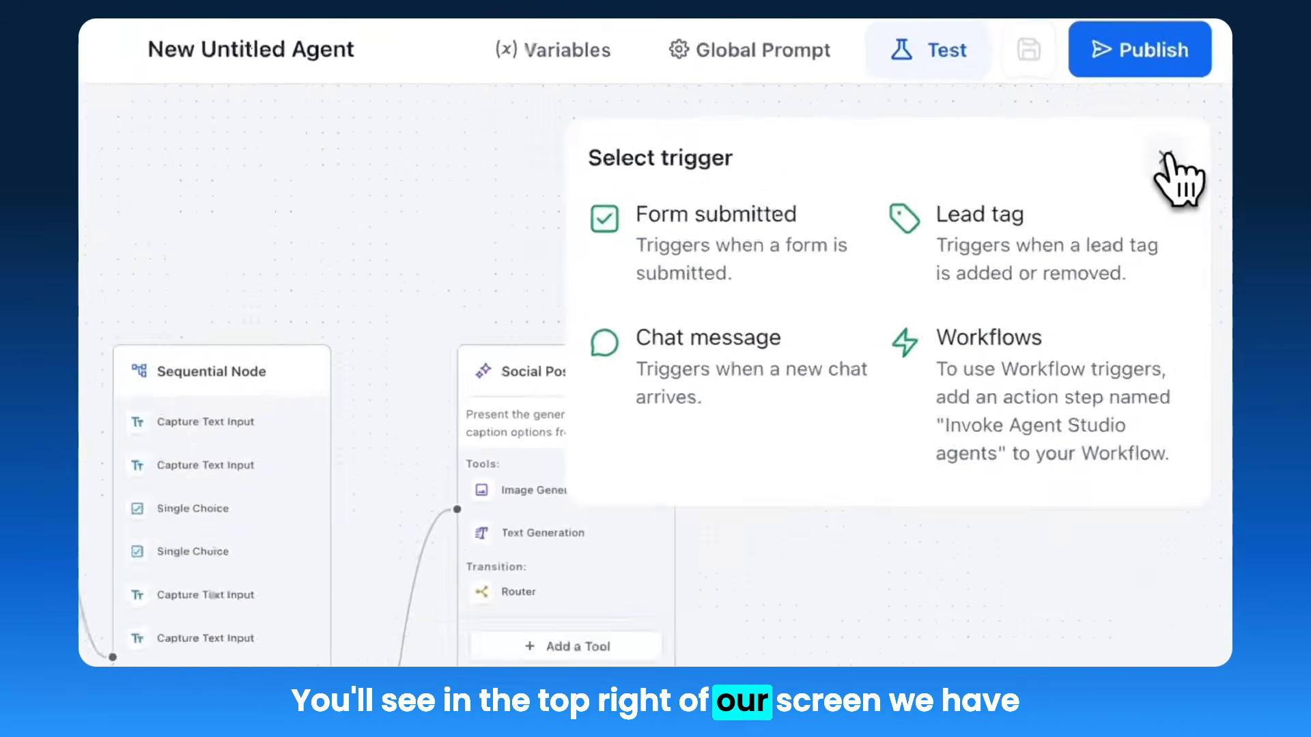
{"action": "left_click", "coordinate": [1192, 101]}
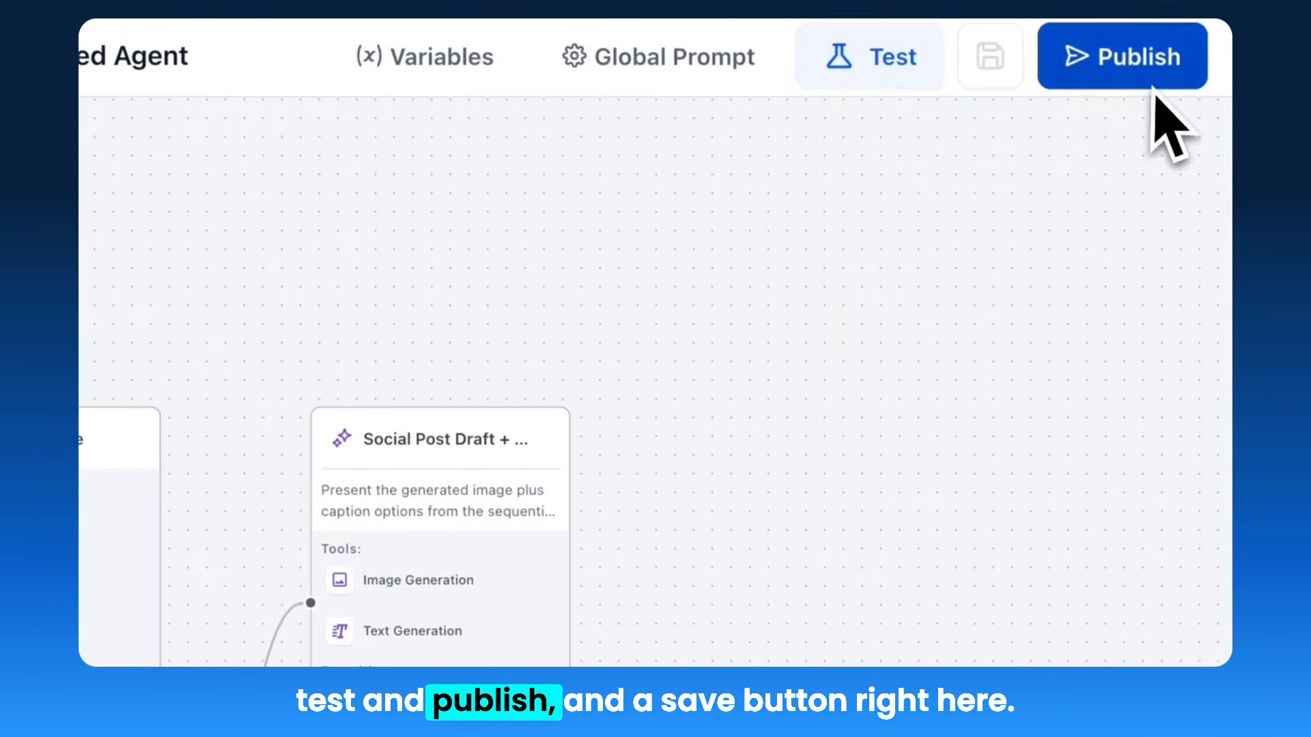
{"action": "left_click", "coordinate": [891, 65]}
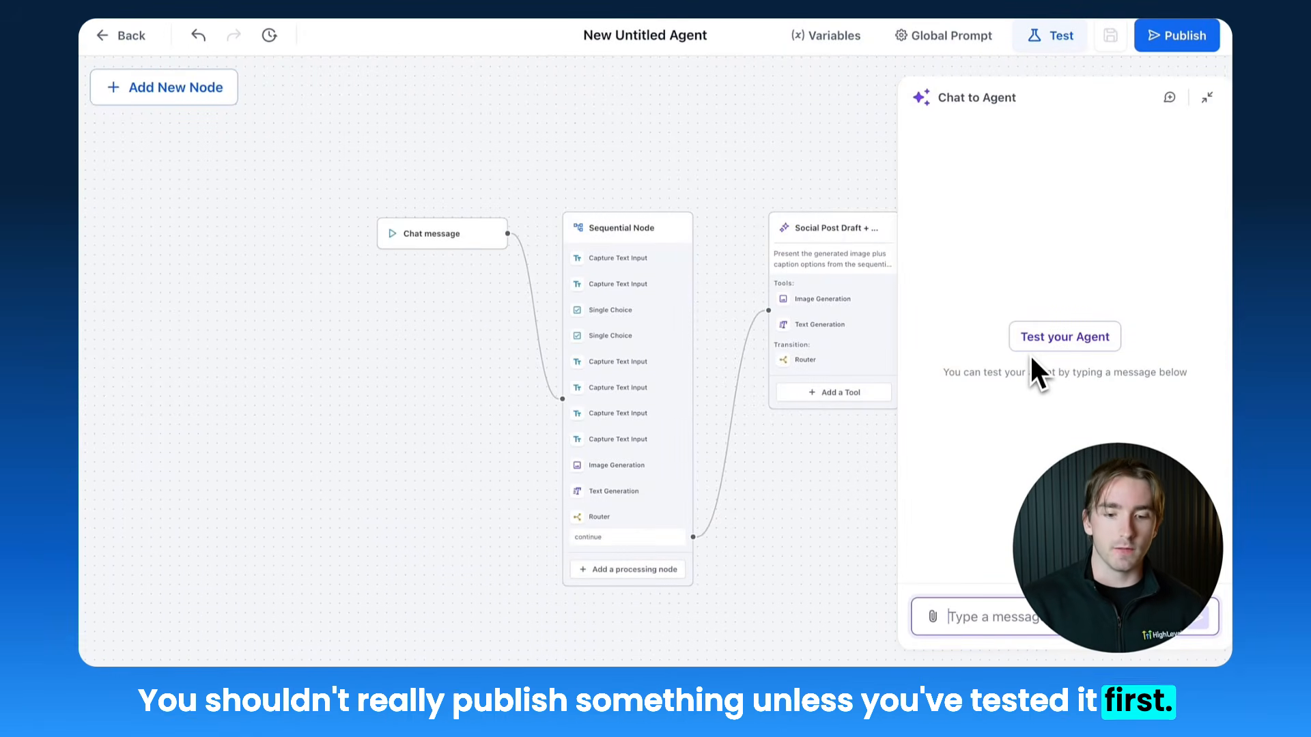
{"action": "left_click", "coordinate": [1083, 337]}
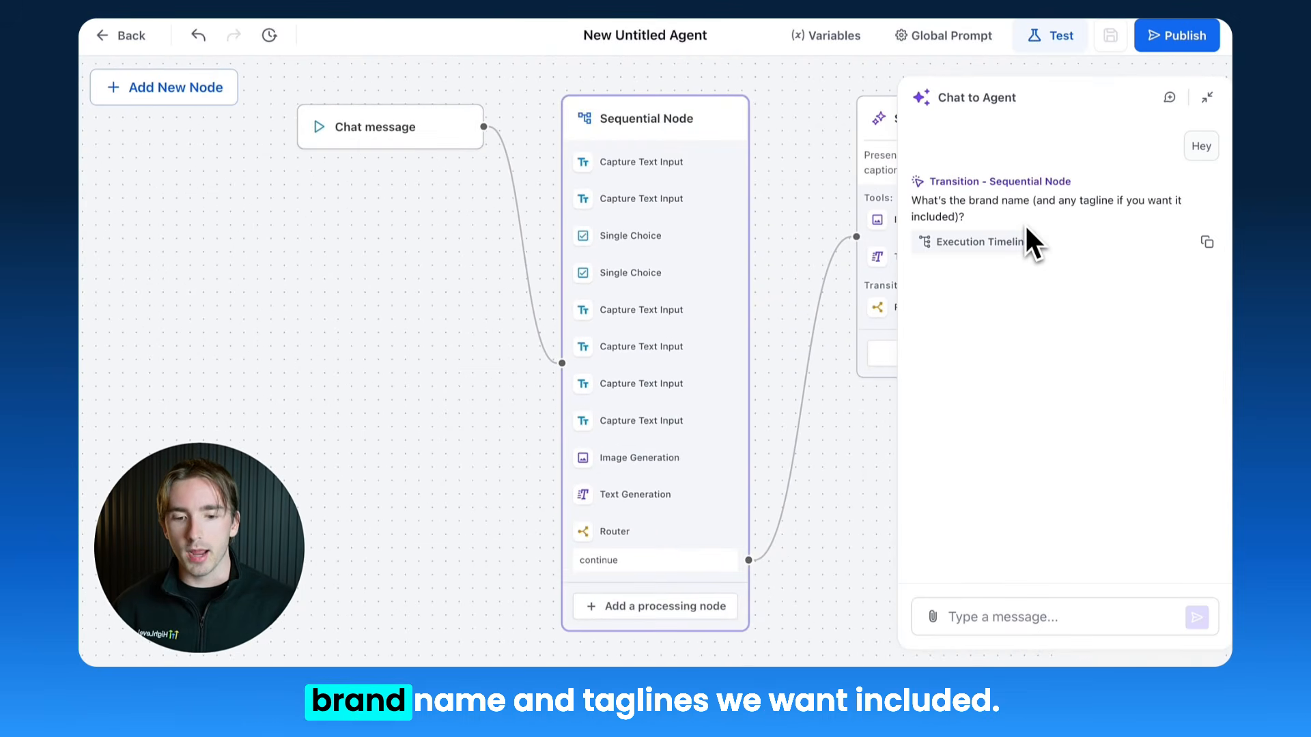
Answer the brand question with "My brand is HighLevel! The best AI Marketing Software on the PLANET! It's out of this world.".
{"action": "left_click", "coordinate": [1043, 622]}
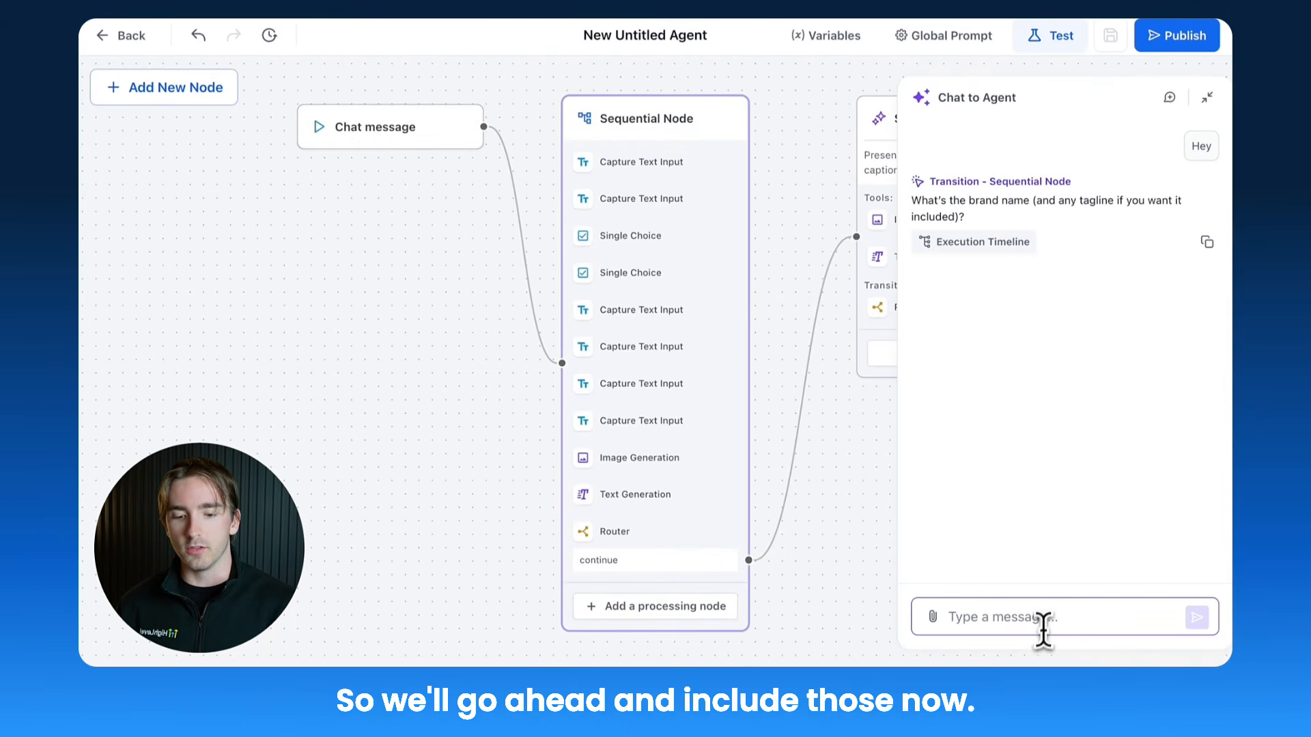
{"action": "type", "text": "My brand is HighLevel! The best AI Marketing Software on the PLANET! It's out of this world."}
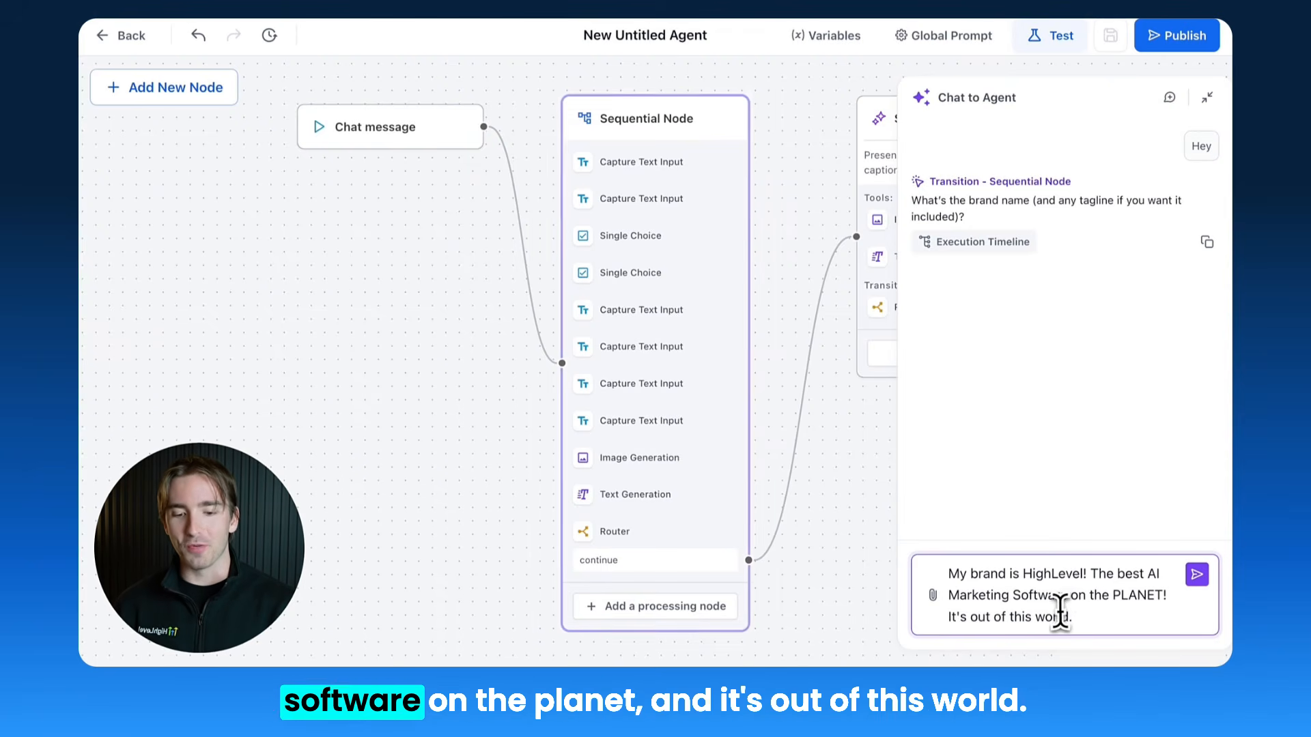
{"action": "left_click", "coordinate": [1197, 575]}
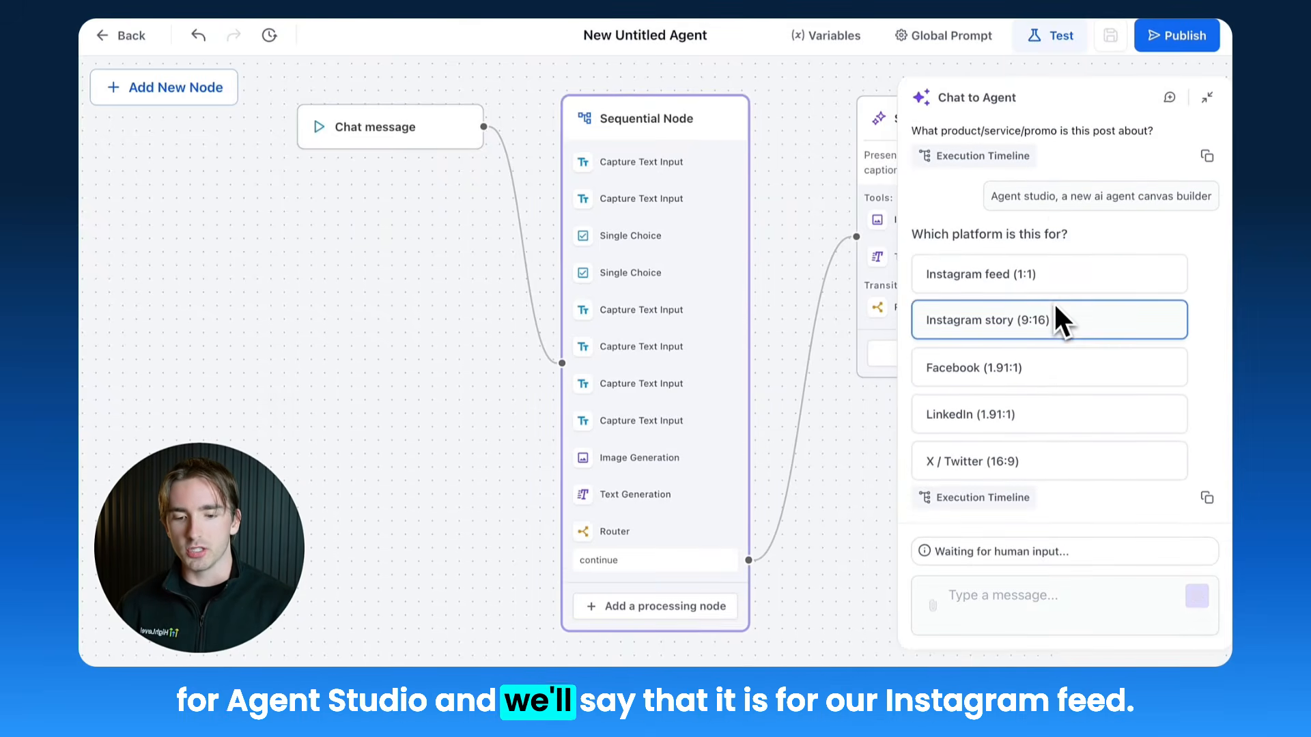
Choose Instagram feed (1:1) as the post's platform and Awareness as its goal in the test chat.
{"action": "left_click", "coordinate": [999, 287]}
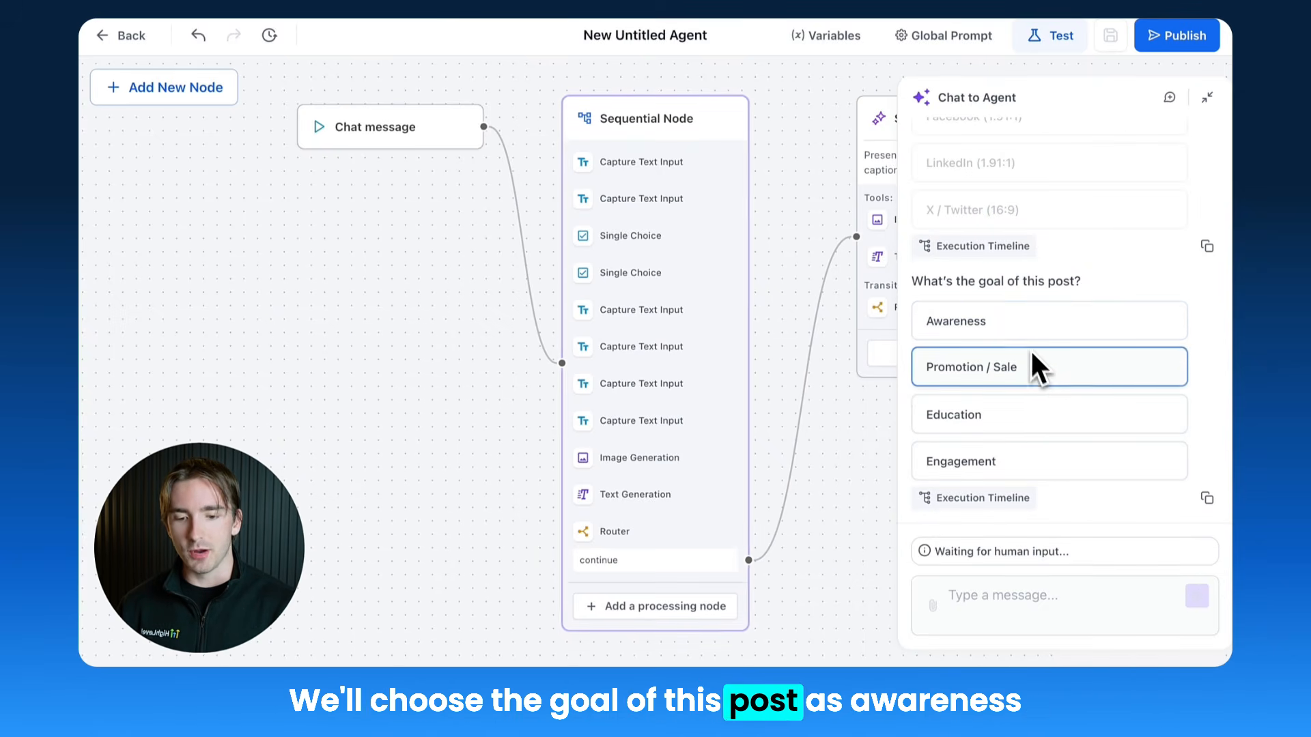
{"action": "left_click", "coordinate": [1015, 325]}
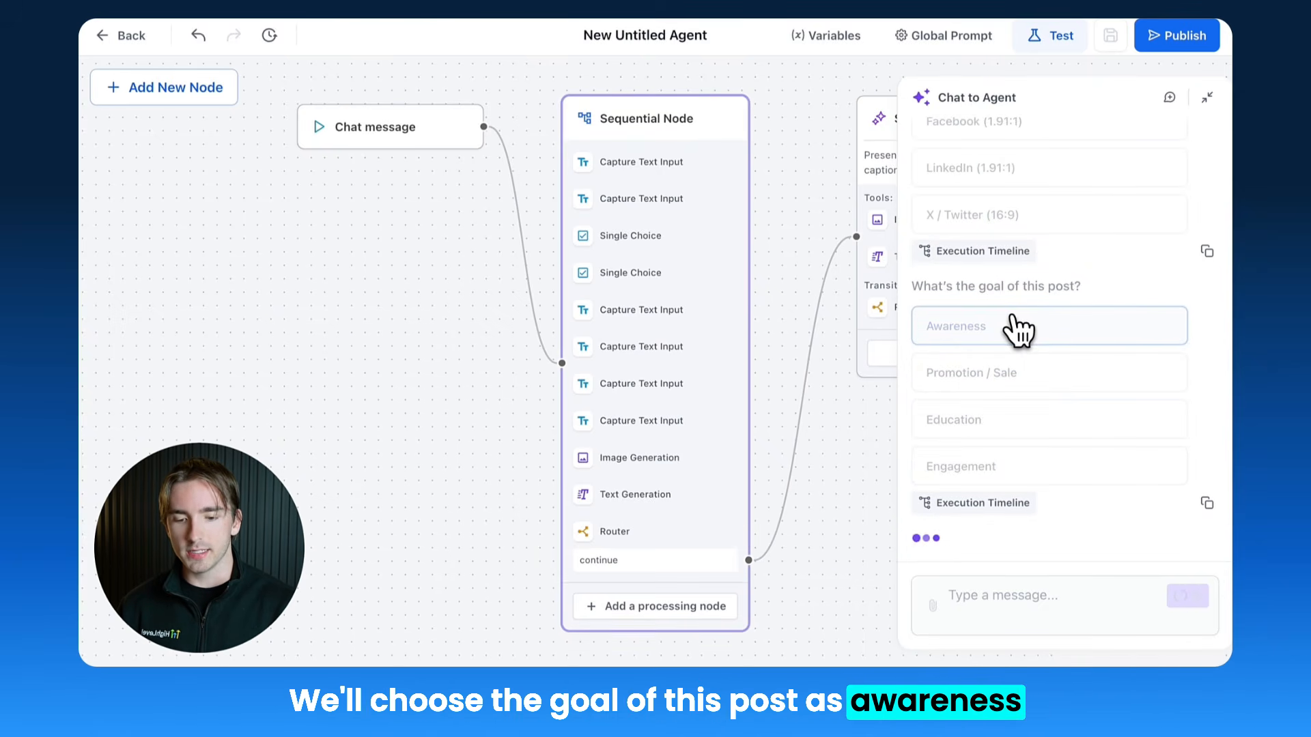
Answer the audience question with "HighLevel users" and the key message question with "Automate more. Worry less.".
{"action": "left_click", "coordinate": [1042, 610]}
{"action": "type", "text": "HighLevel users"}
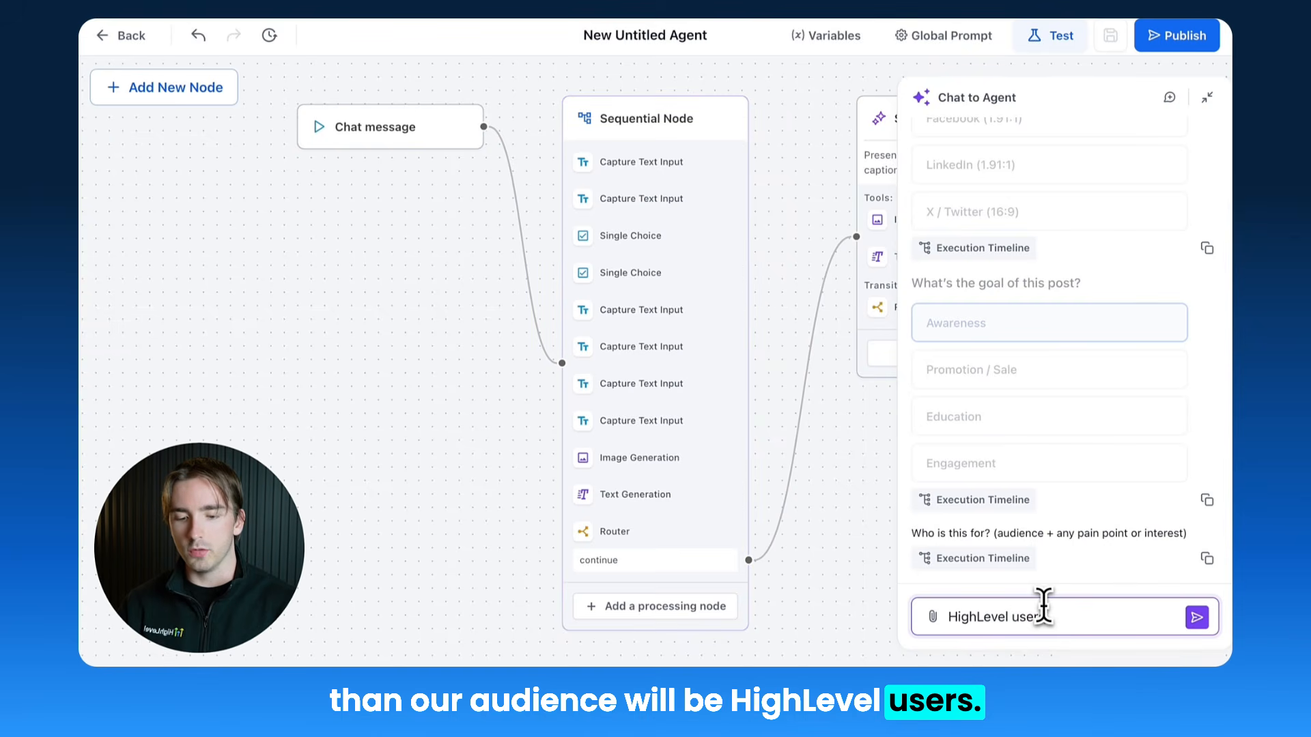
{"action": "key", "text": "Return"}
{"action": "type", "text": "Automate more. Worry less."}
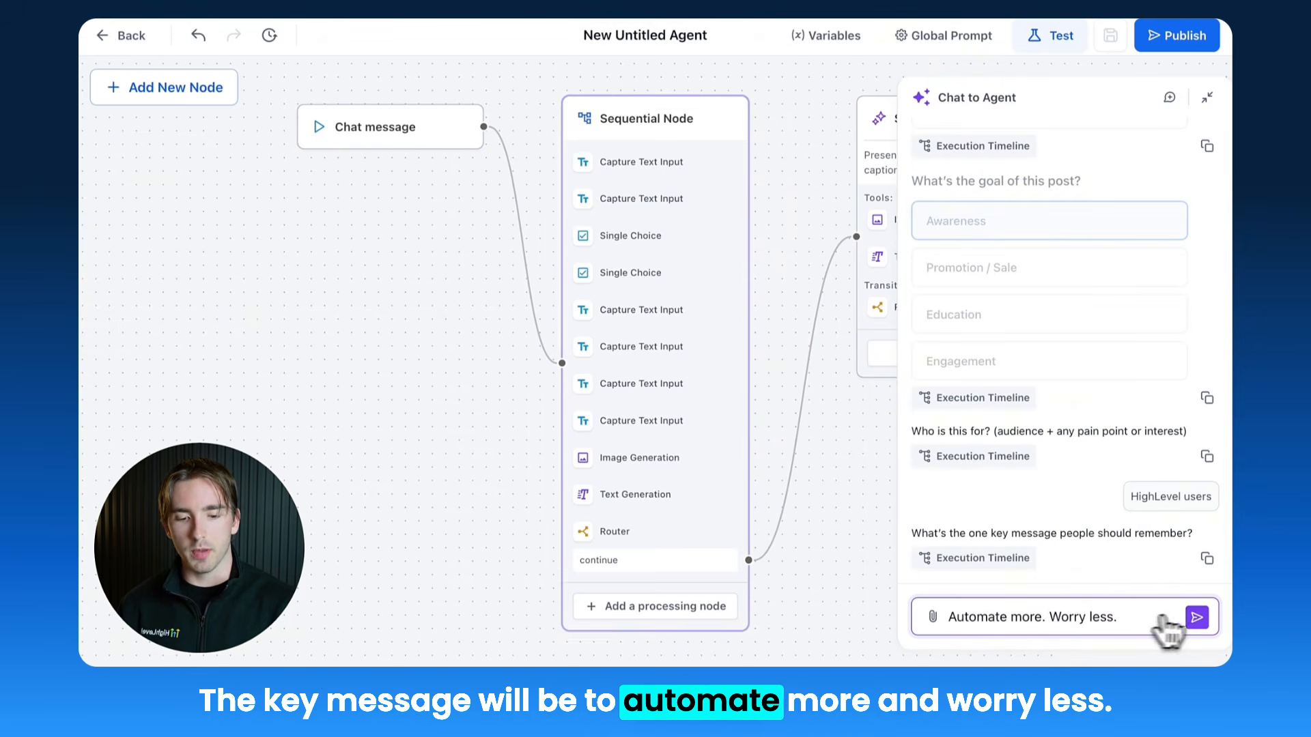
{"action": "left_click", "coordinate": [1195, 619]}
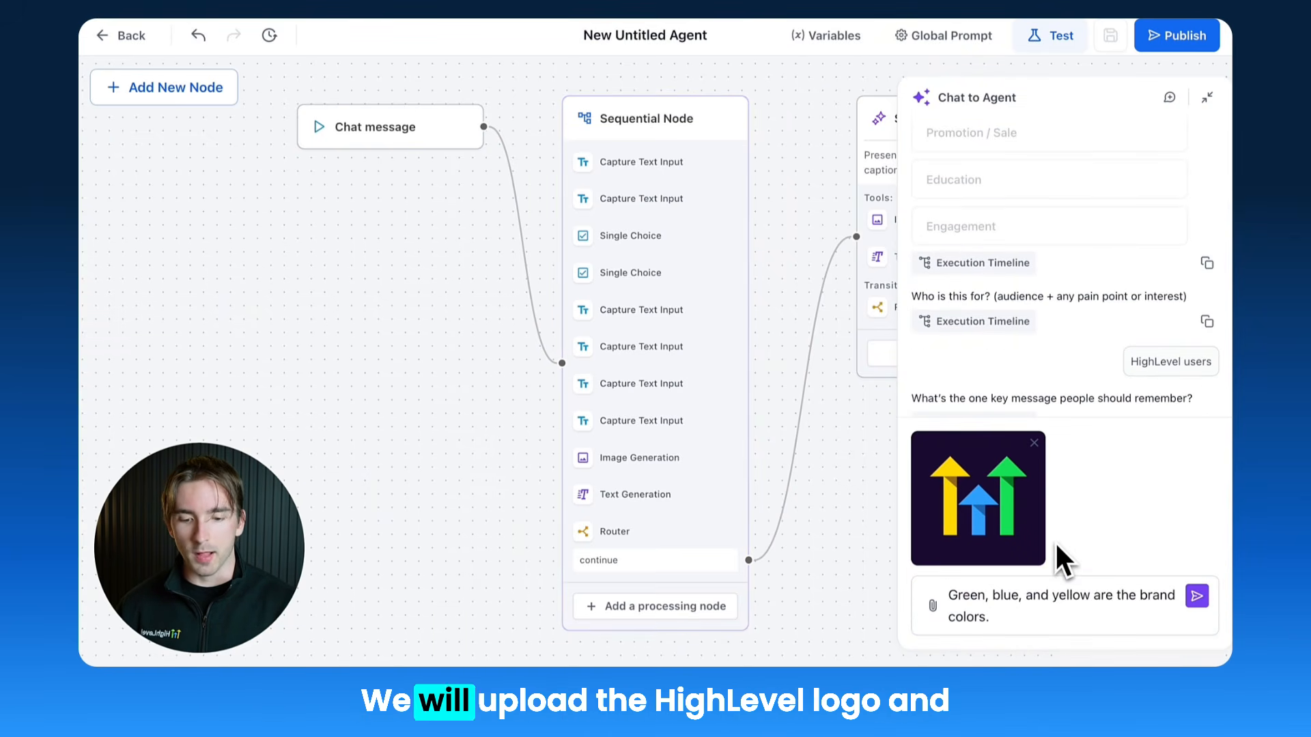
Request an image revision in the test chat with "Make it less busy, and a little more simple".
{"action": "left_click", "coordinate": [1029, 618]}
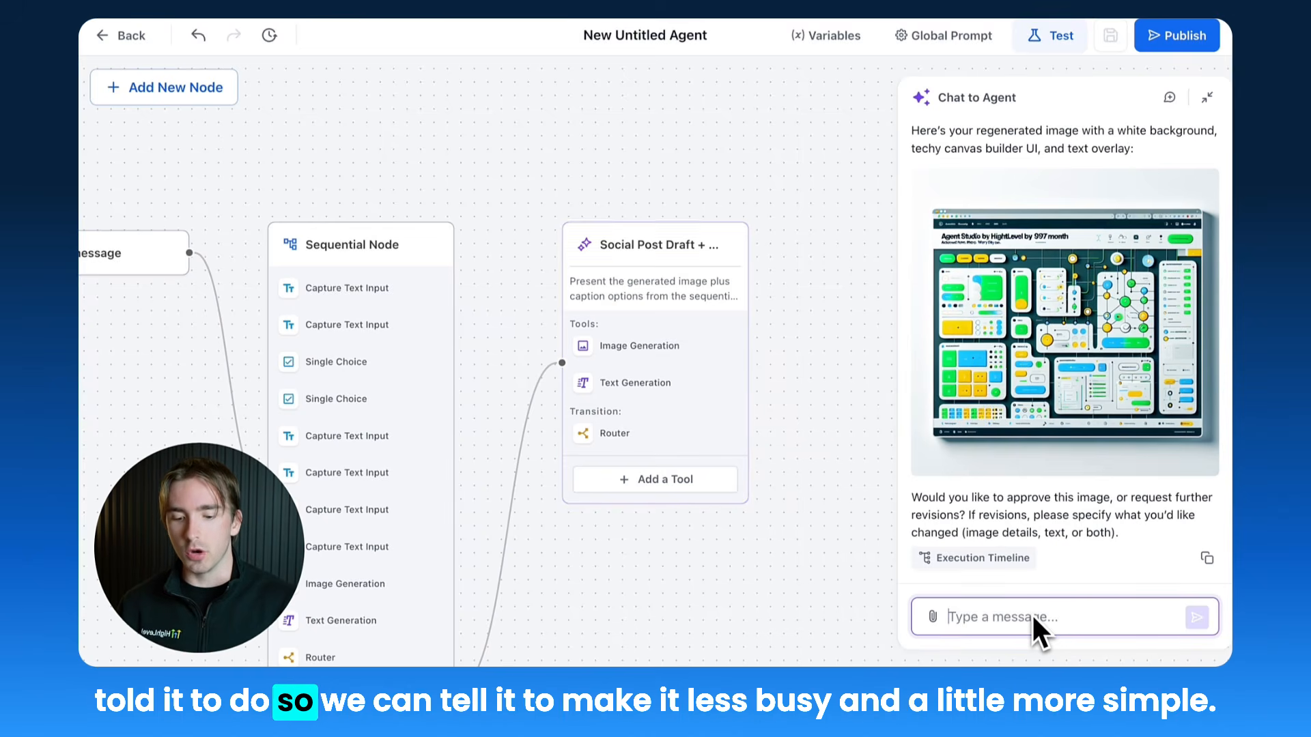
{"action": "type", "text": "Make it "}
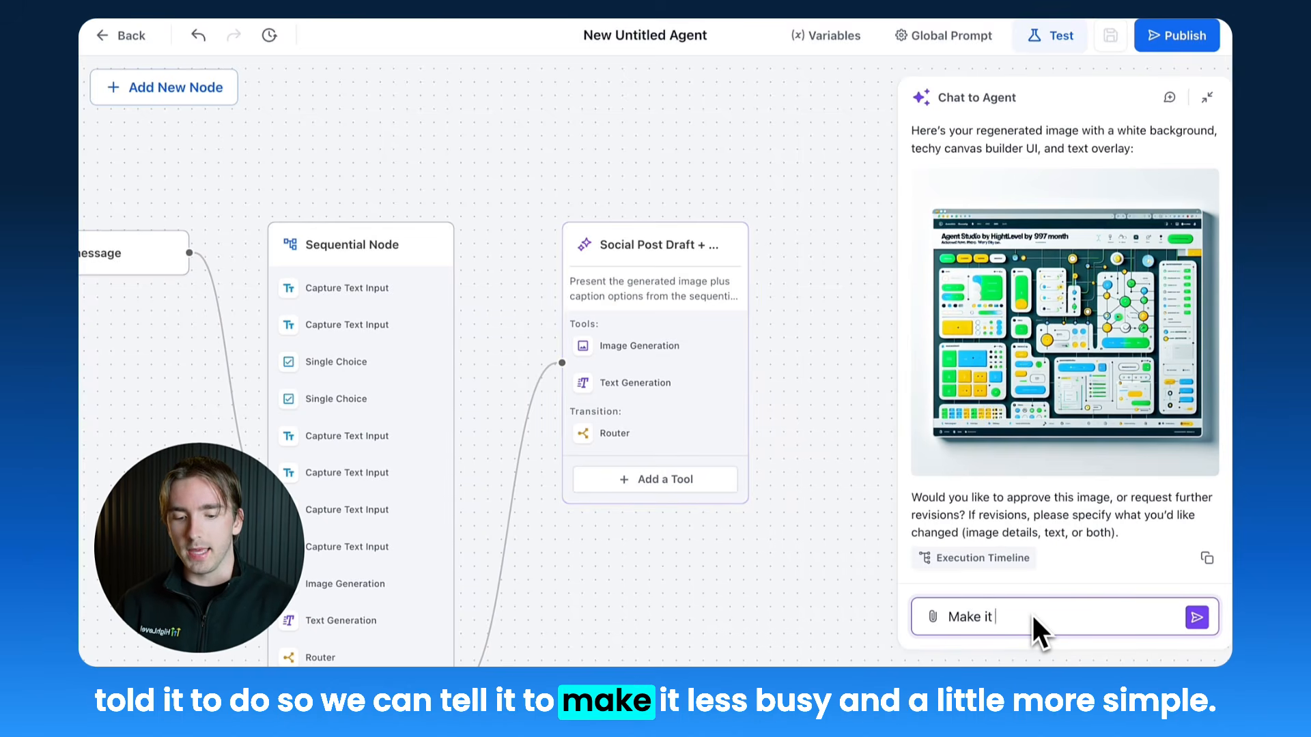
{"action": "type", "text": "less busy, and a l"}
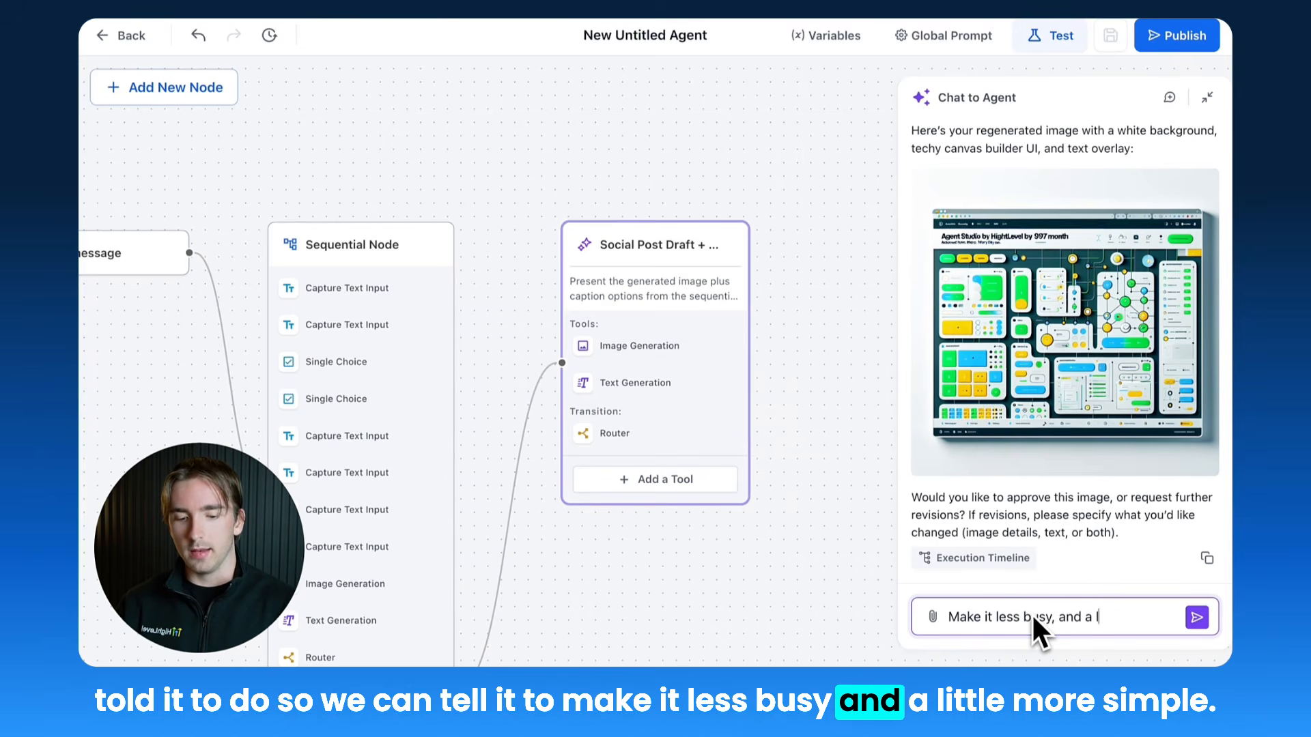
{"action": "type", "text": "ittle more simple"}
{"action": "key", "text": "Return"}
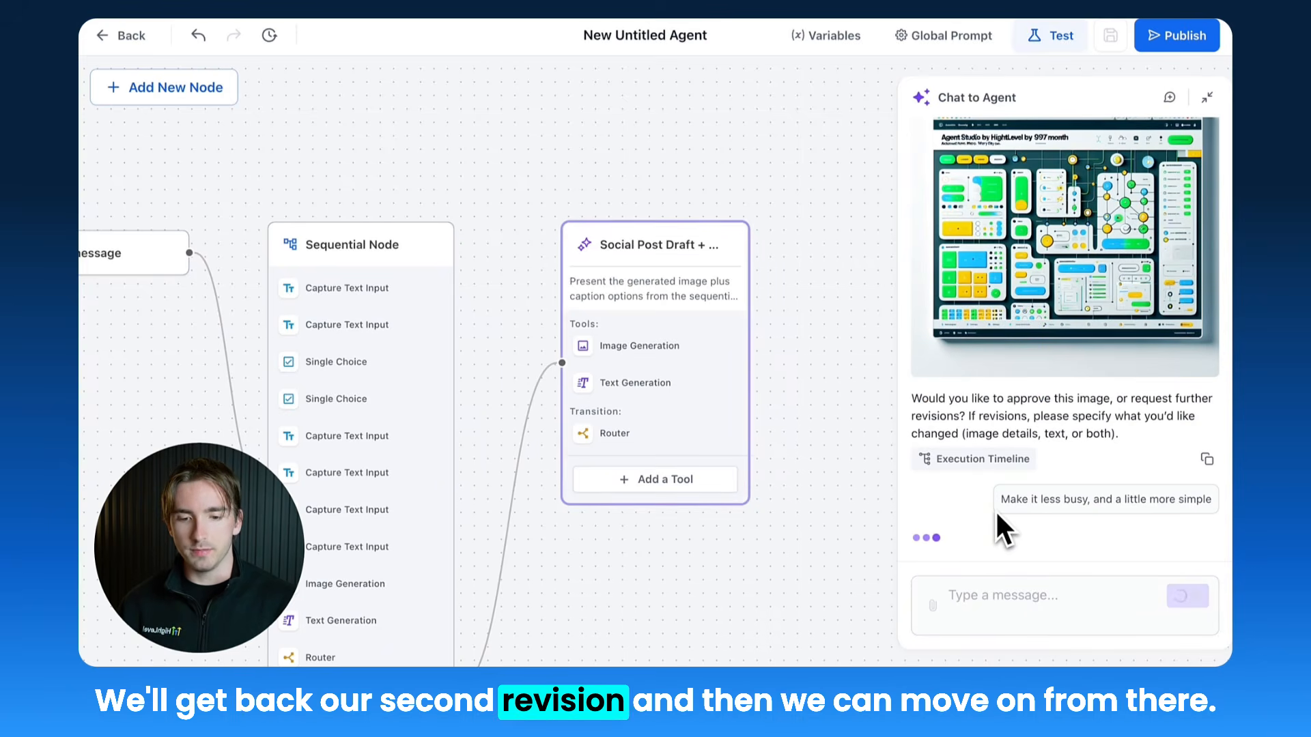
Review the generated caption options and their hashtags earlier in the test chat.
{"action": "scroll", "coordinate": [974, 146], "scroll_direction": "up", "scroll_amount": 15}
{"action": "scroll", "coordinate": [977, 151], "scroll_direction": "up", "scroll_amount": 2}
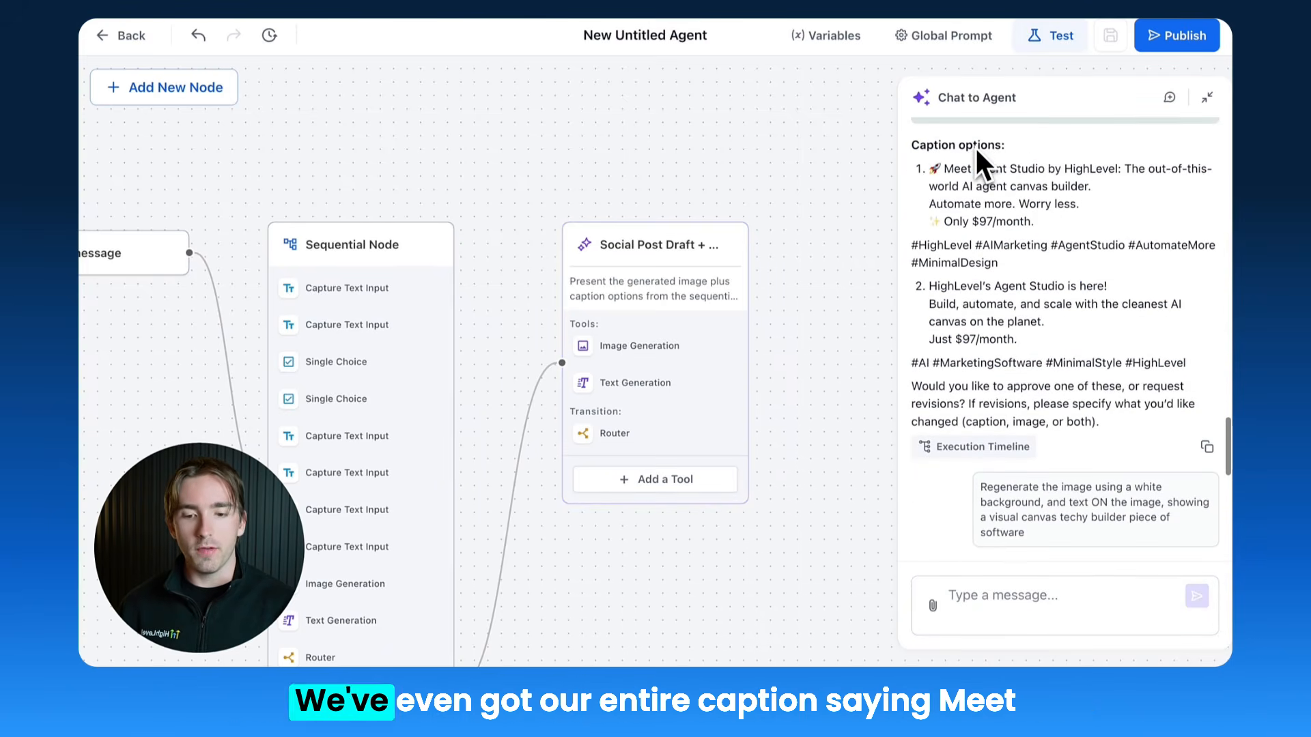
{"action": "left_click_drag", "start_coordinate": [933, 170], "coordinate": [1102, 198]}
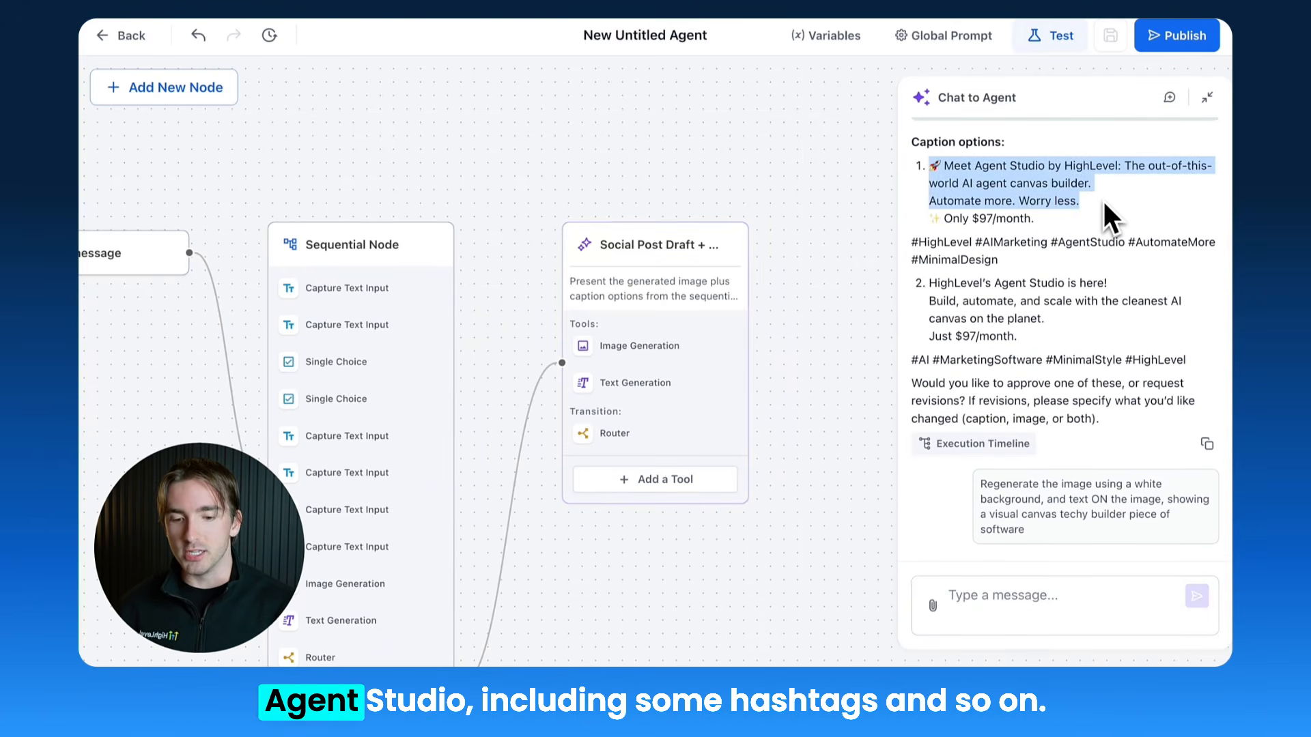
{"action": "left_click", "coordinate": [961, 256]}
{"action": "triple_click", "coordinate": [959, 251]}
{"action": "left_click", "coordinate": [958, 251]}
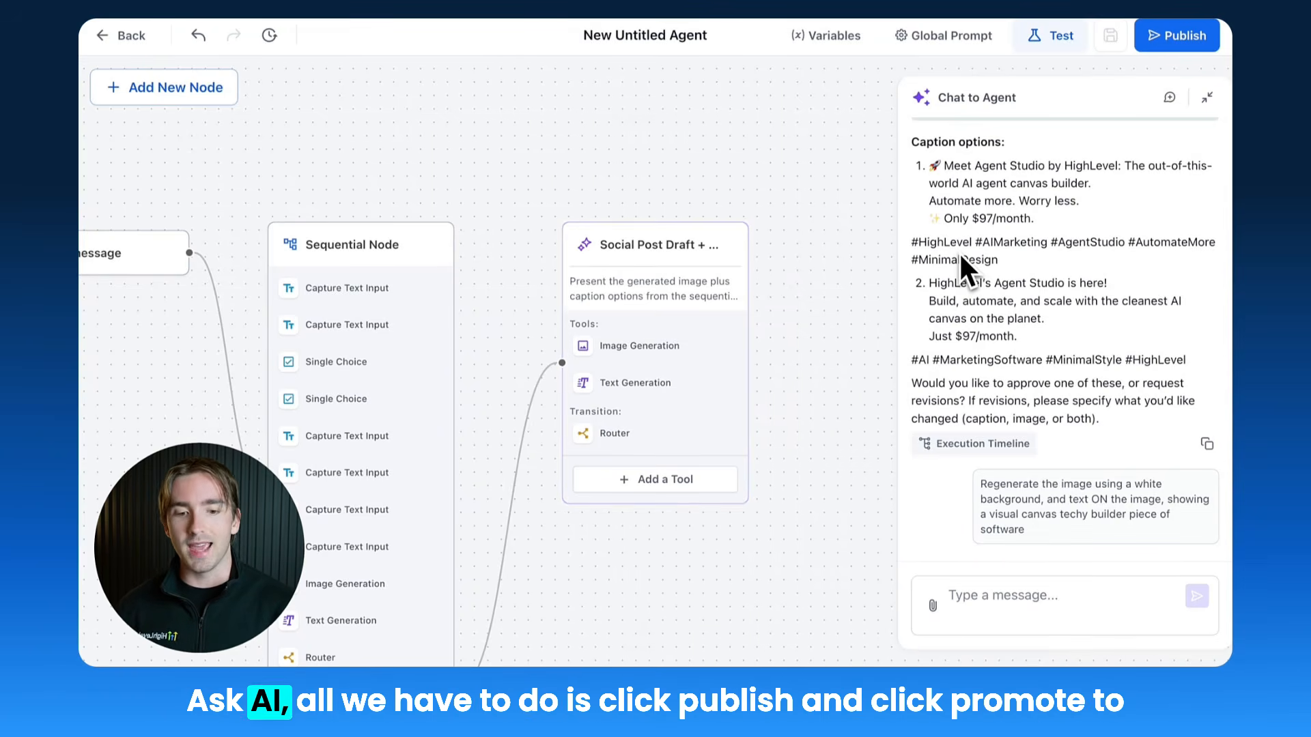
Publish the agent by promoting it to production and dismiss the resulting notifications.
{"action": "left_click", "coordinate": [1179, 50]}
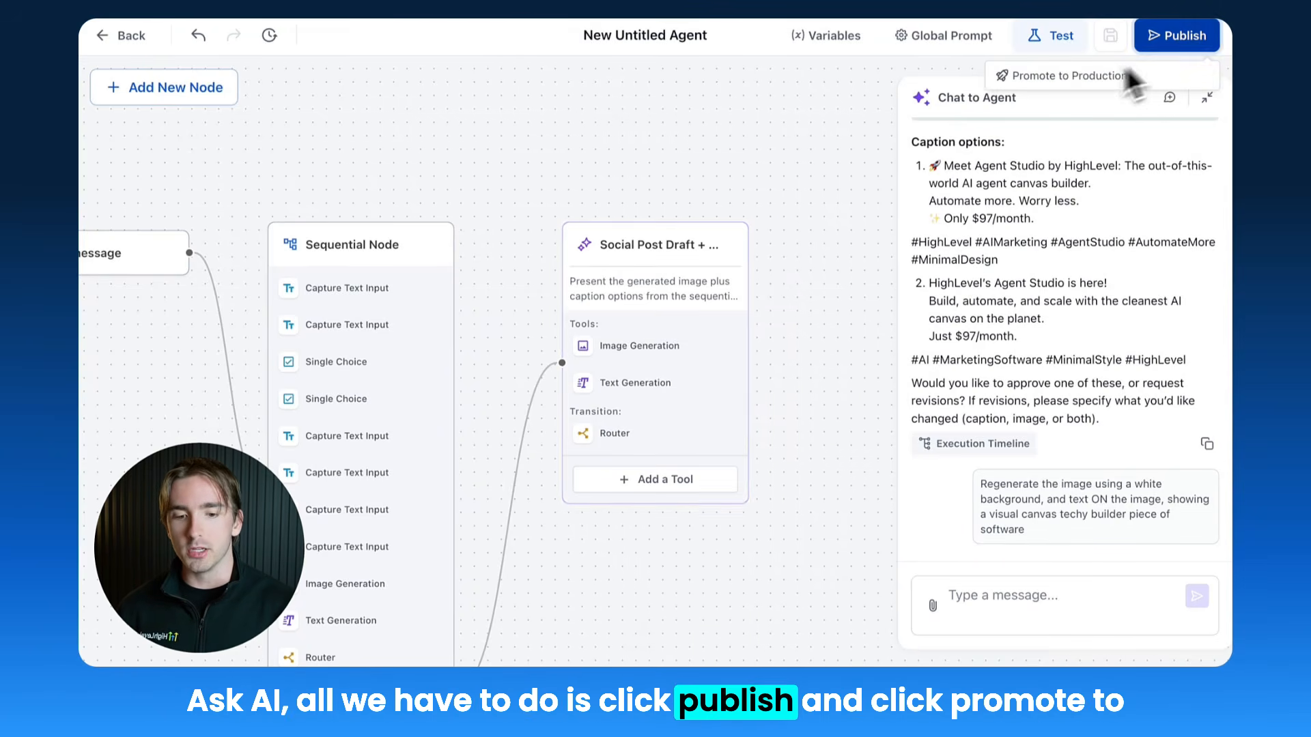
{"action": "left_click", "coordinate": [1065, 74]}
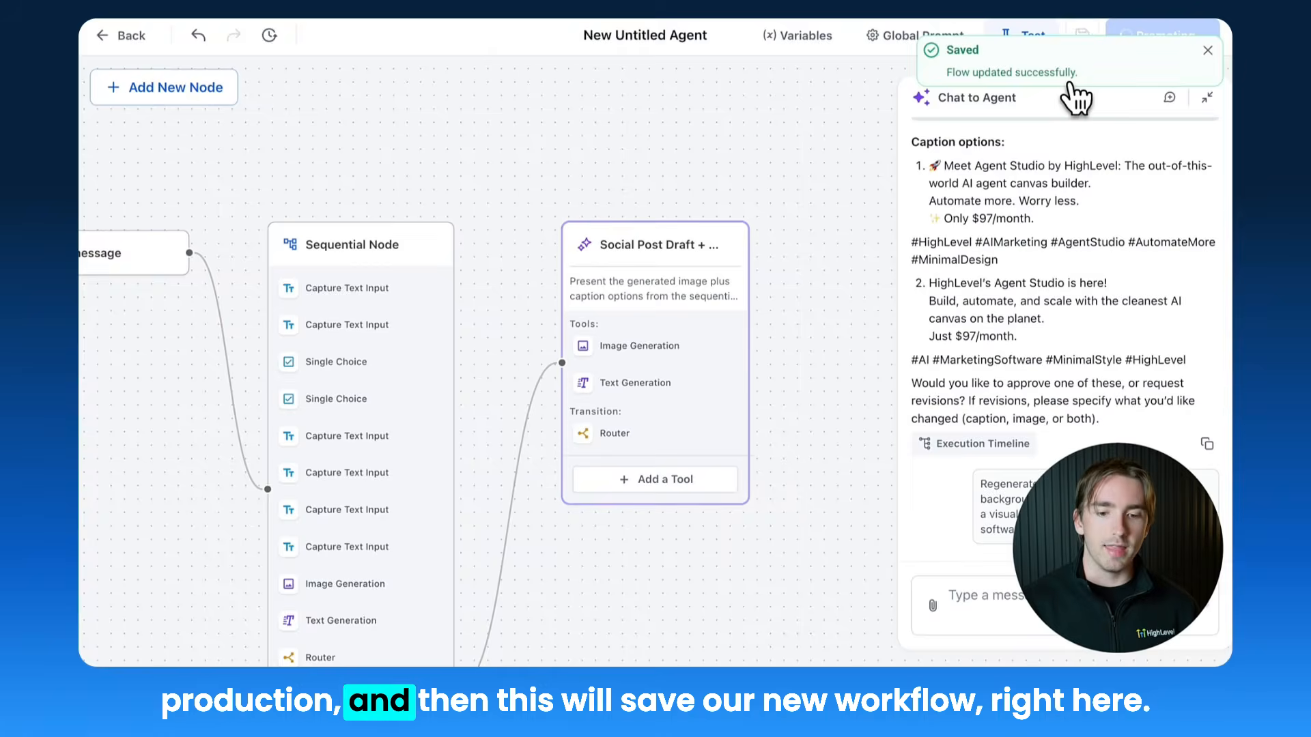
{"action": "left_click", "coordinate": [1208, 52]}
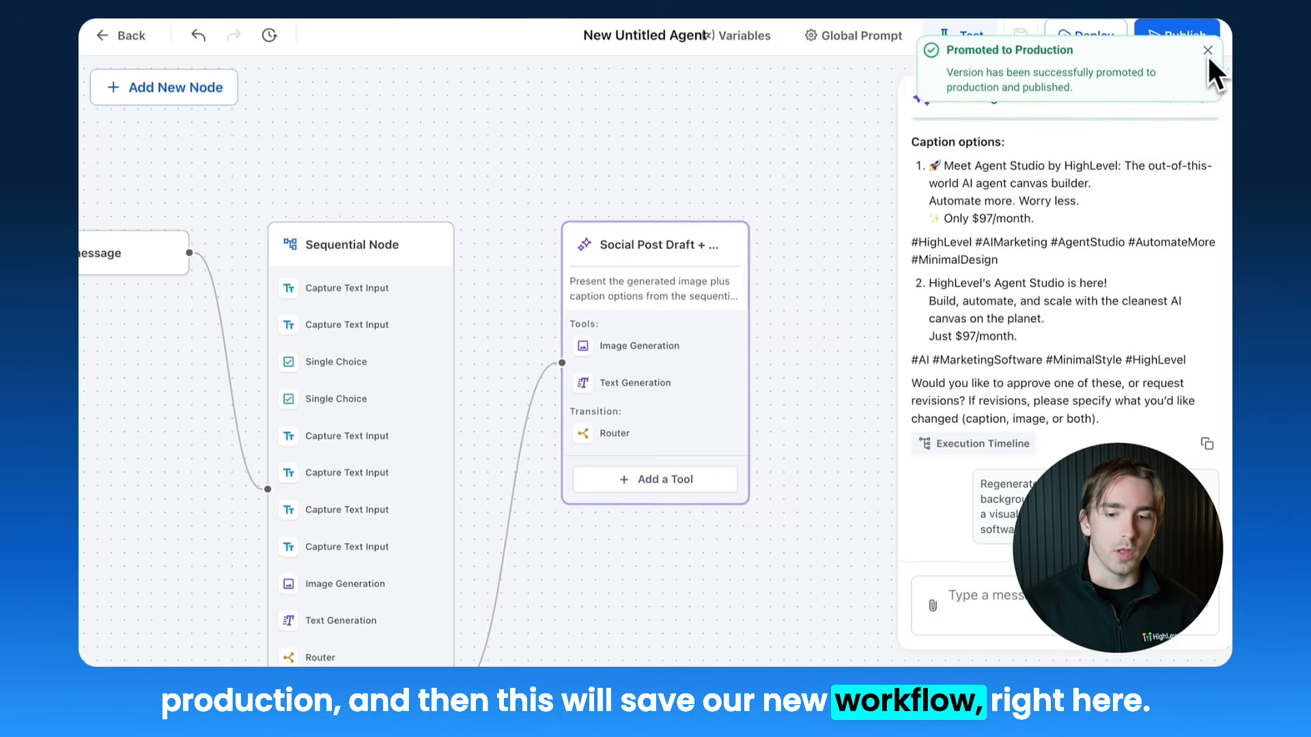
{"action": "left_click", "coordinate": [1208, 51]}
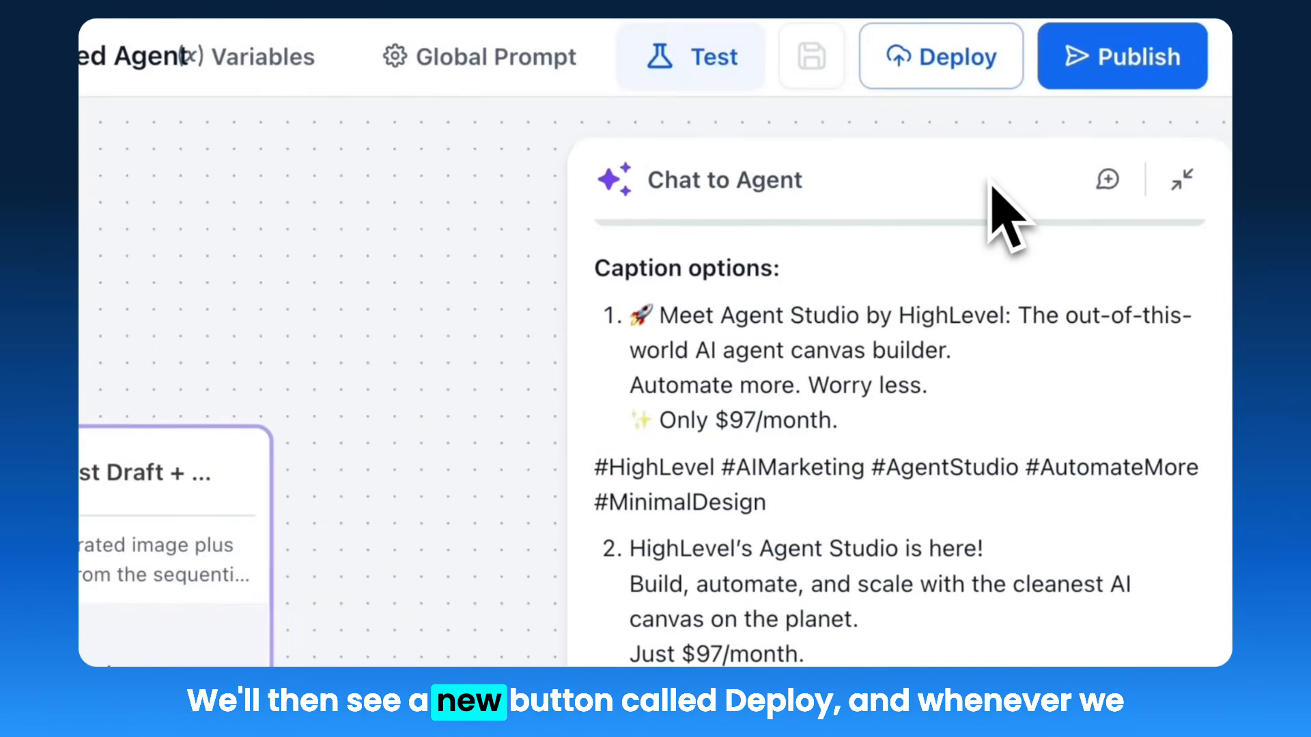
Deploy to Ask AI and map a new agent, choosing New Untitled Agent as the agent to integrate.
{"action": "left_click", "coordinate": [956, 65]}
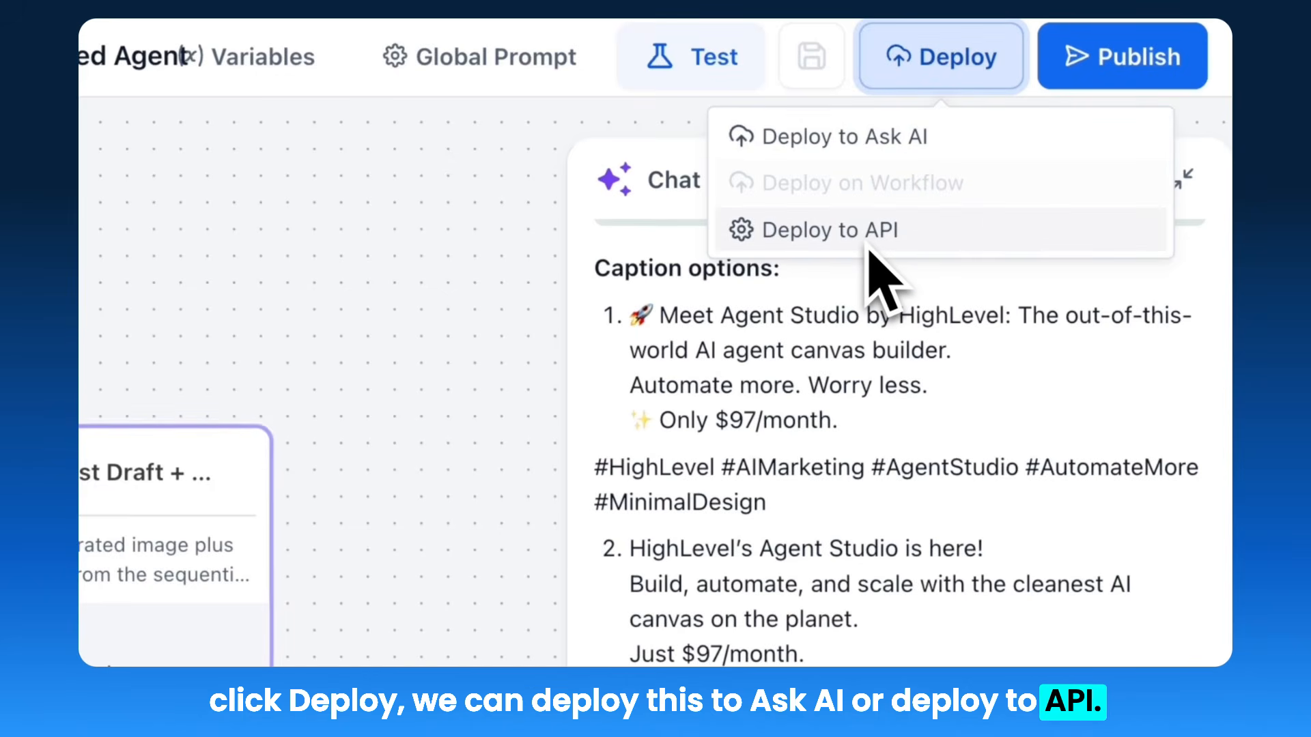
{"action": "left_click", "coordinate": [888, 135]}
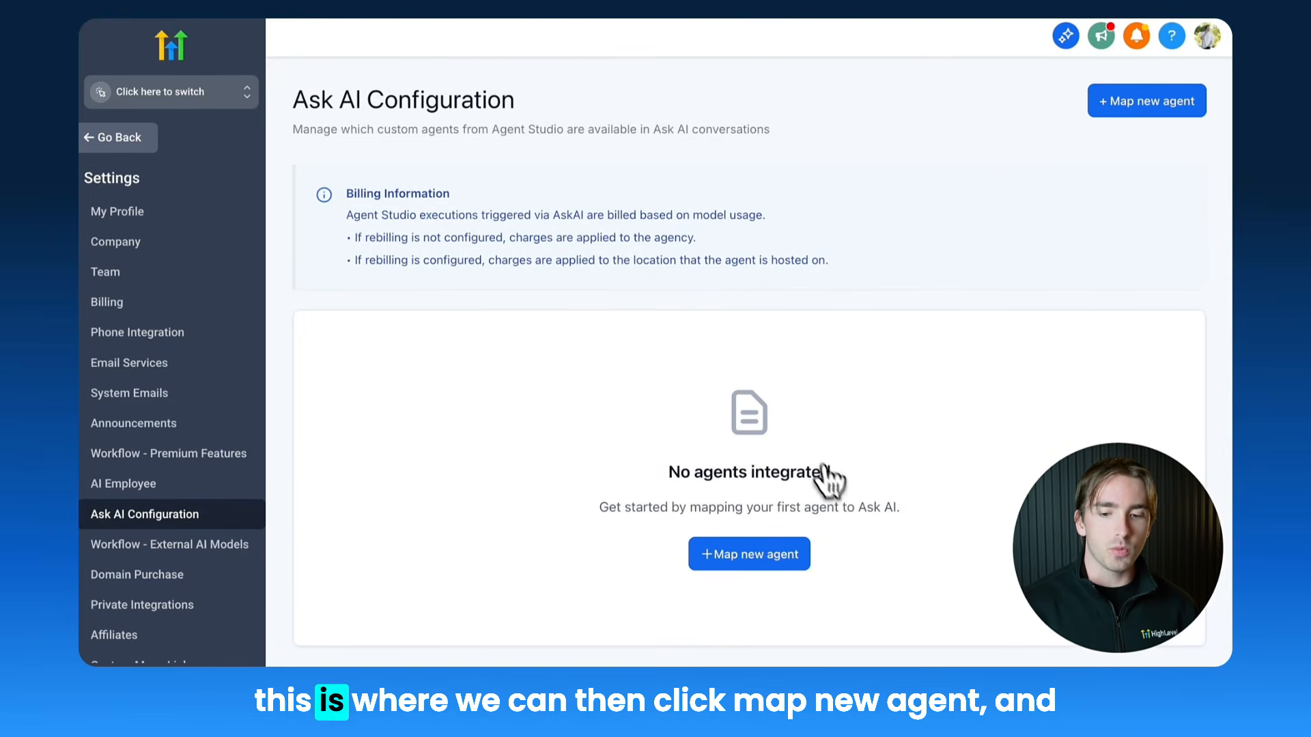
{"action": "scroll", "coordinate": [813, 514], "scroll_direction": "down", "scroll_amount": 1}
{"action": "left_click", "coordinate": [766, 533]}
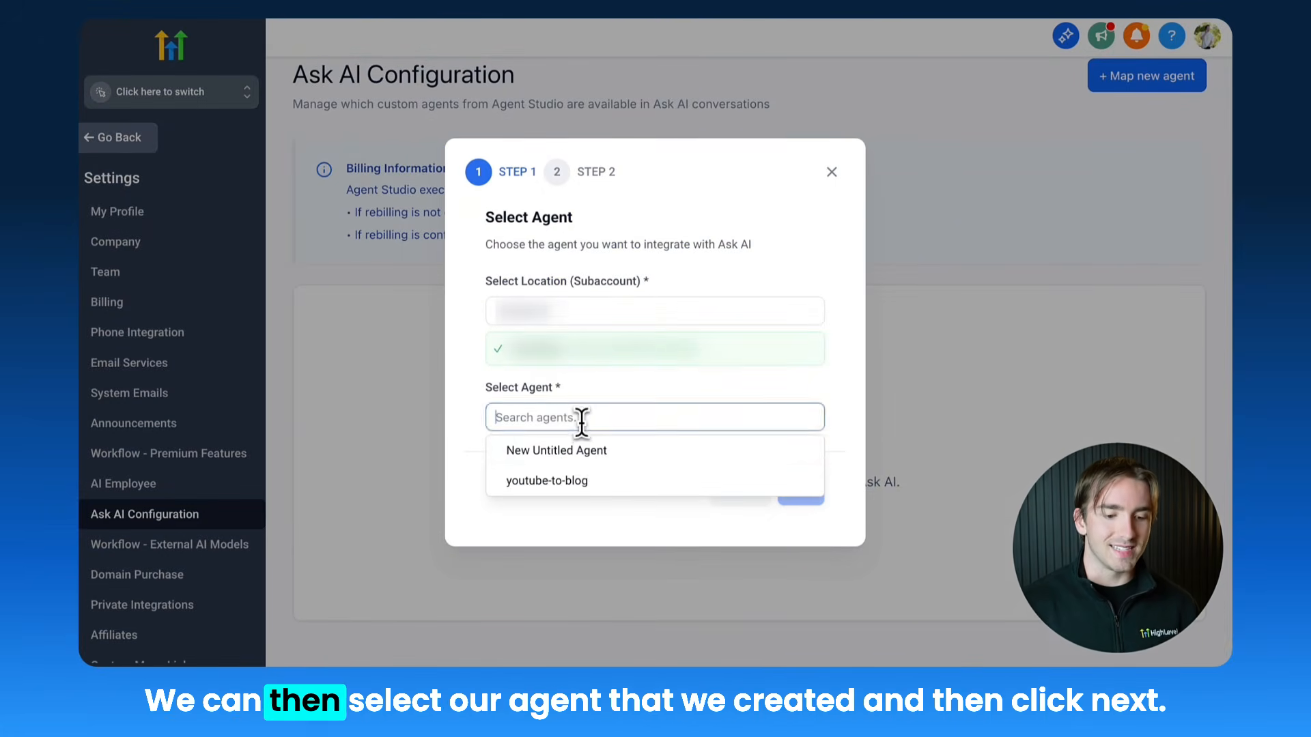
{"action": "left_click", "coordinate": [577, 447]}
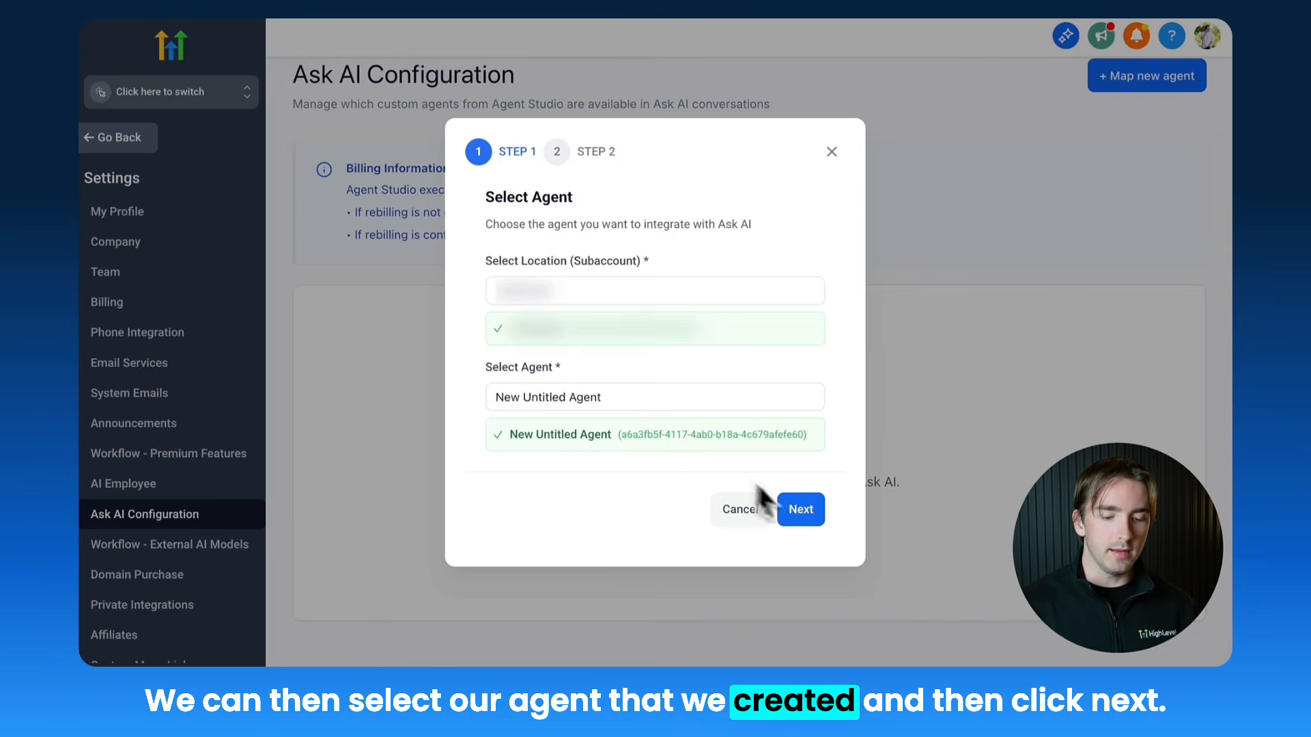
{"action": "left_click", "coordinate": [797, 511]}
Give the Ask AI integration the description "asdf" and the capability "asdf", and save and integrate it.
{"action": "left_click", "coordinate": [541, 334]}
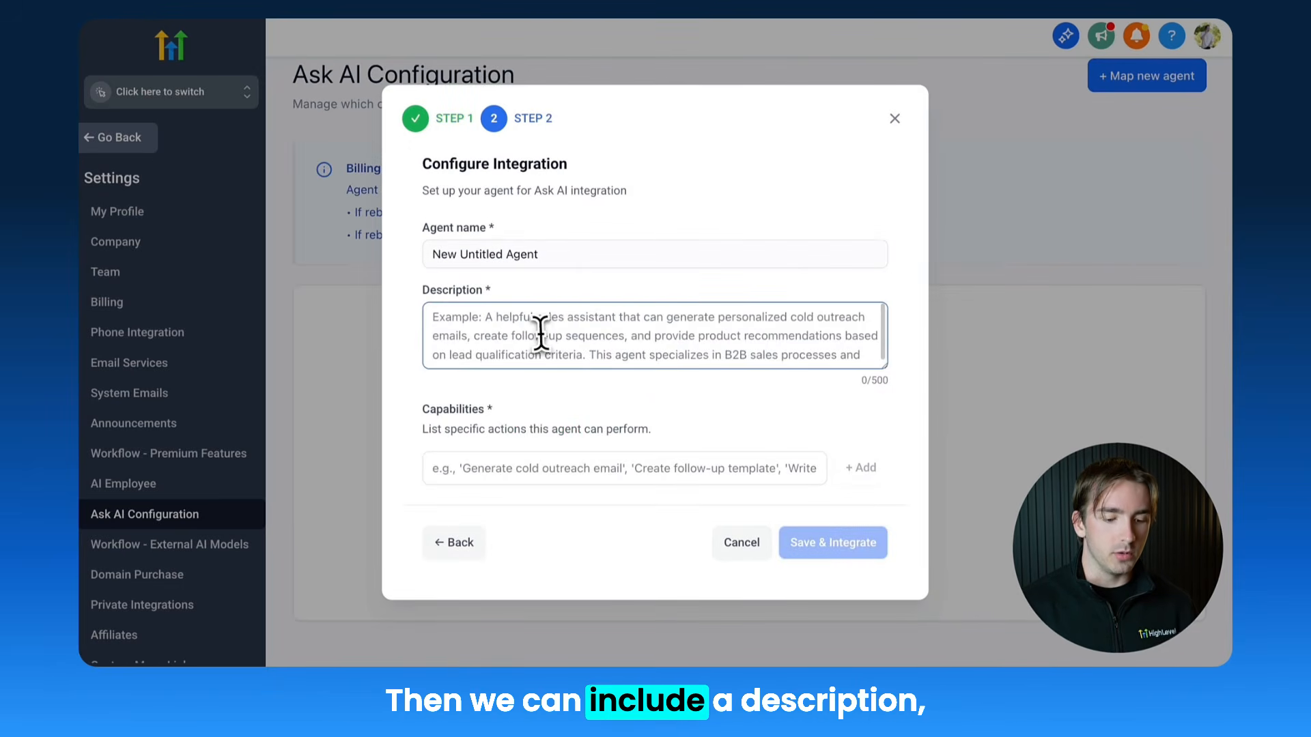
{"action": "type", "text": "asdf"}
{"action": "left_click", "coordinate": [740, 468]}
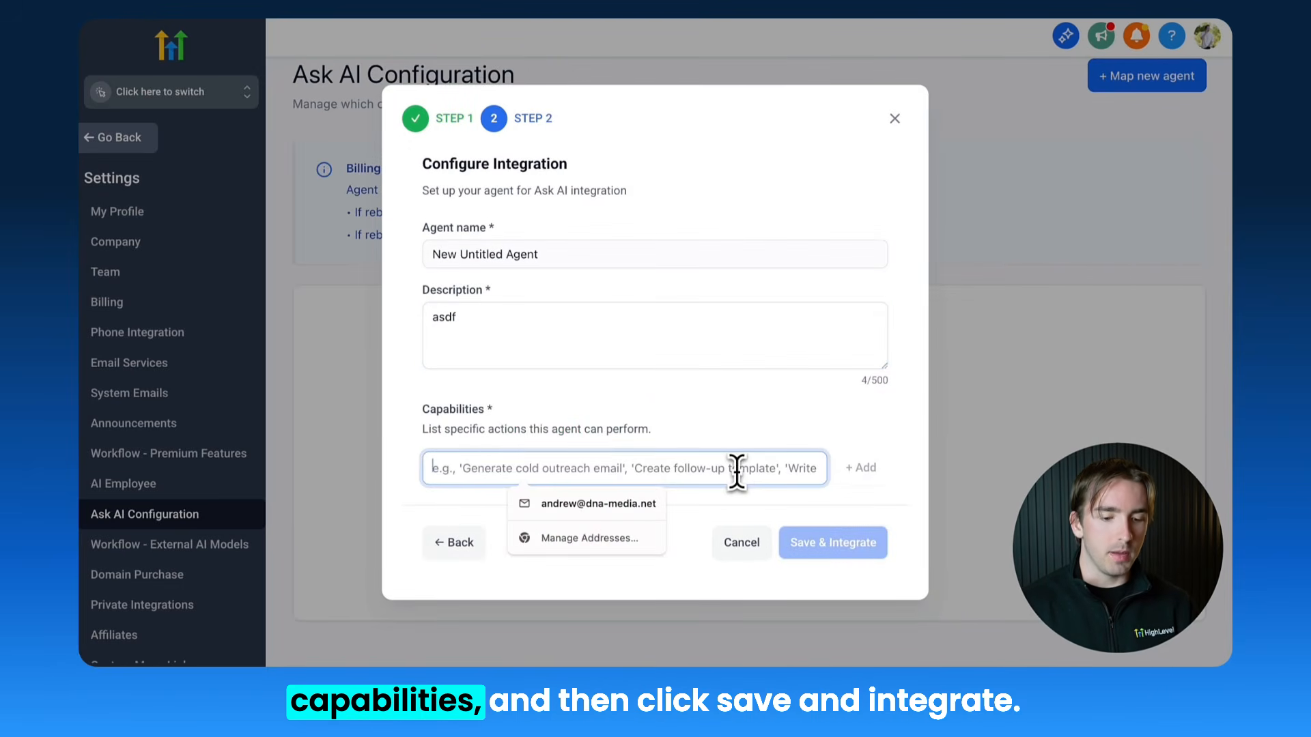
{"action": "type", "text": "asdf"}
{"action": "key", "text": "Return"}
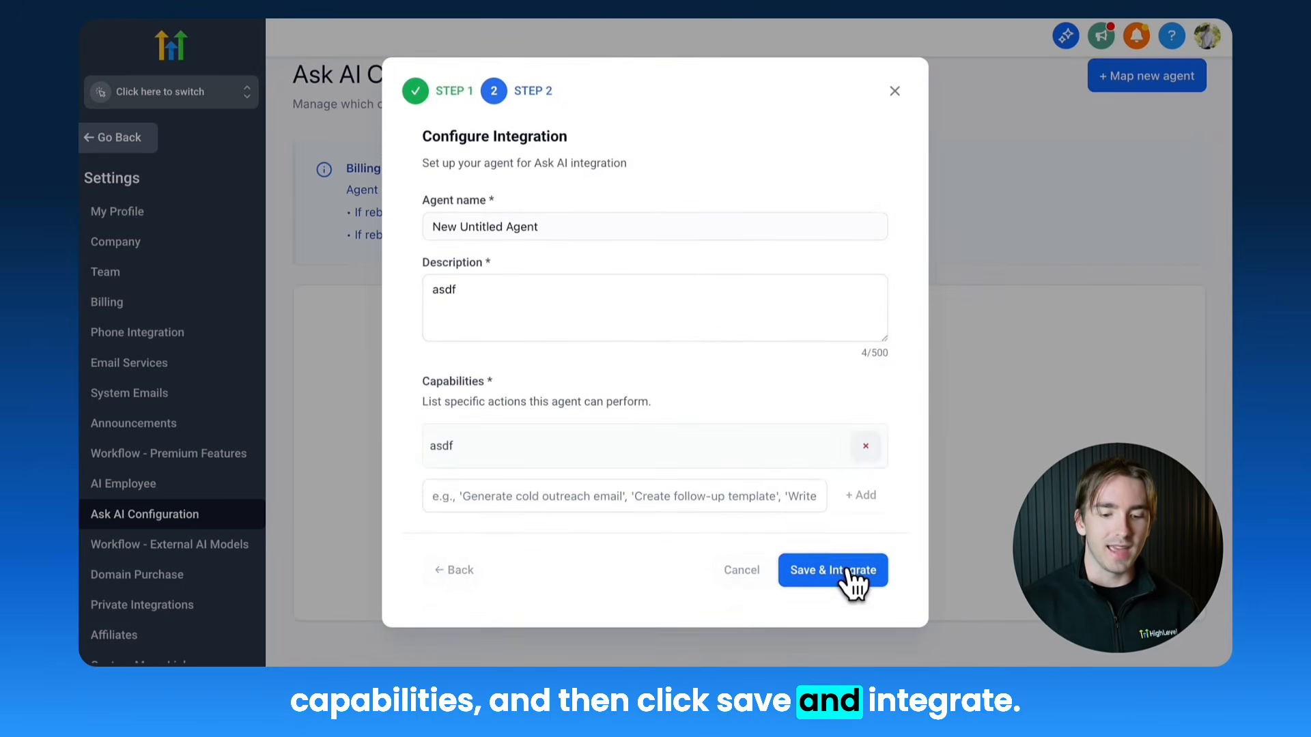
{"action": "left_click", "coordinate": [847, 573]}
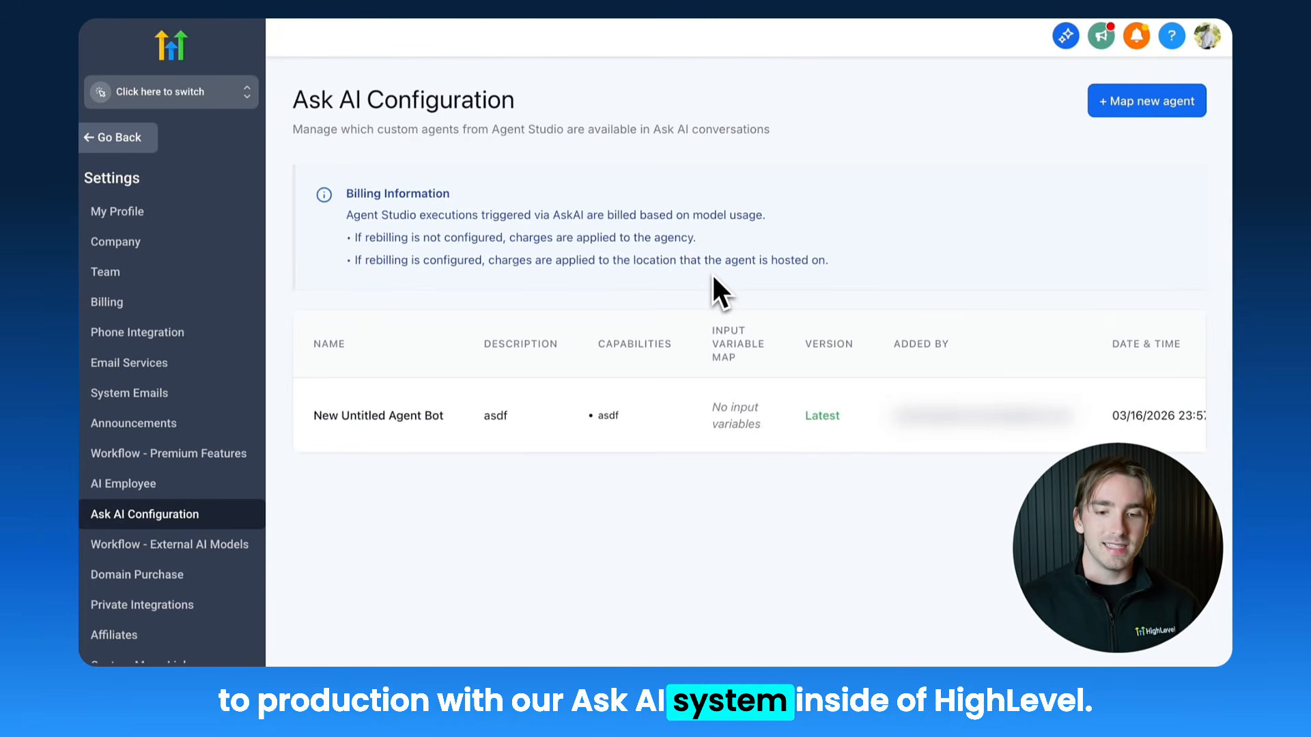
Open the Ask AI assistant from the Ask AI Configuration page.
{"action": "left_click", "coordinate": [1066, 36]}
{"action": "left_click", "coordinate": [931, 627]}
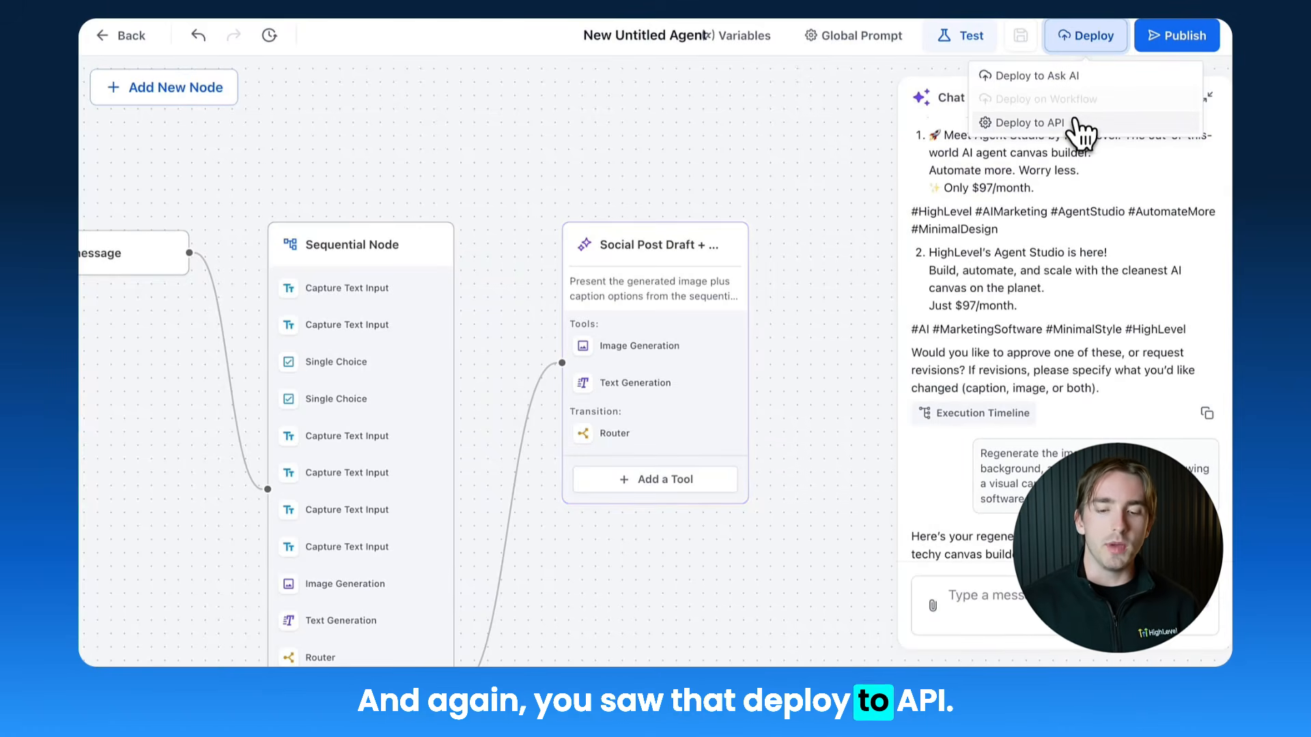
Deploy the agent to API by creating a new API token named "token".
{"action": "left_click", "coordinate": [1031, 123]}
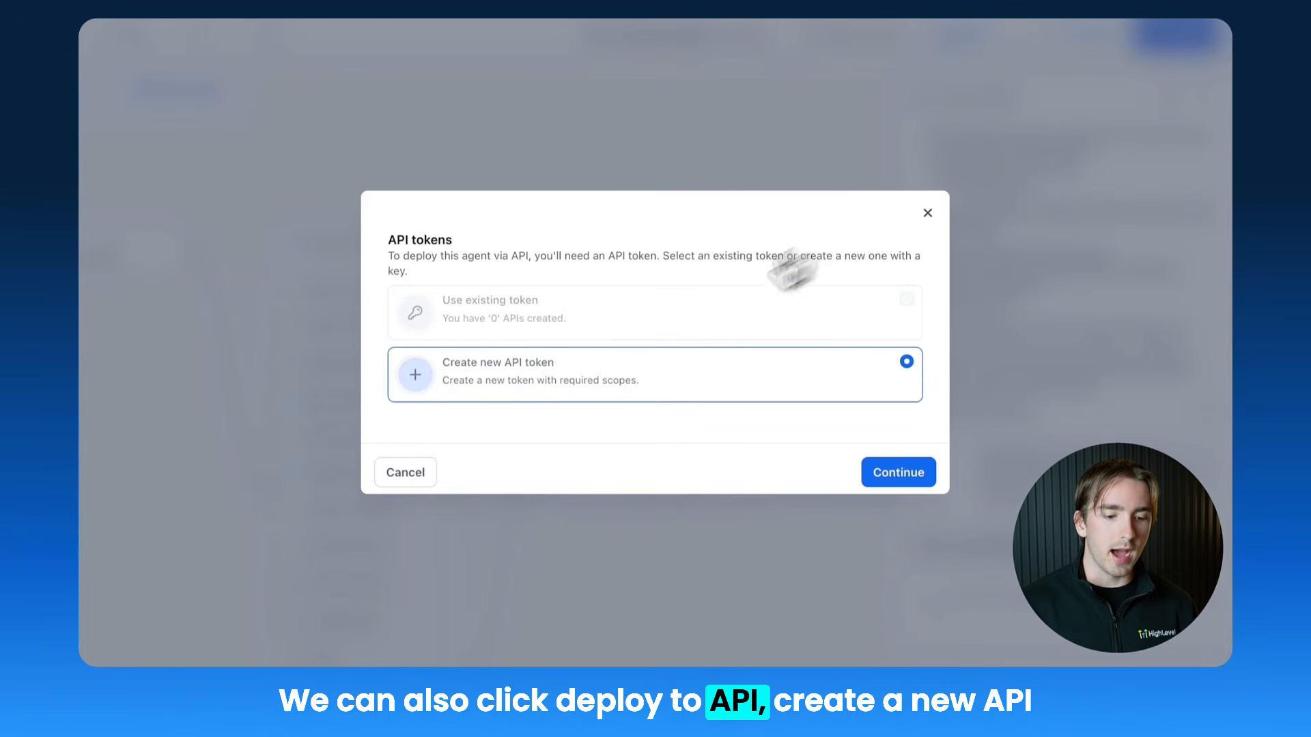
{"action": "left_click", "coordinate": [882, 471]}
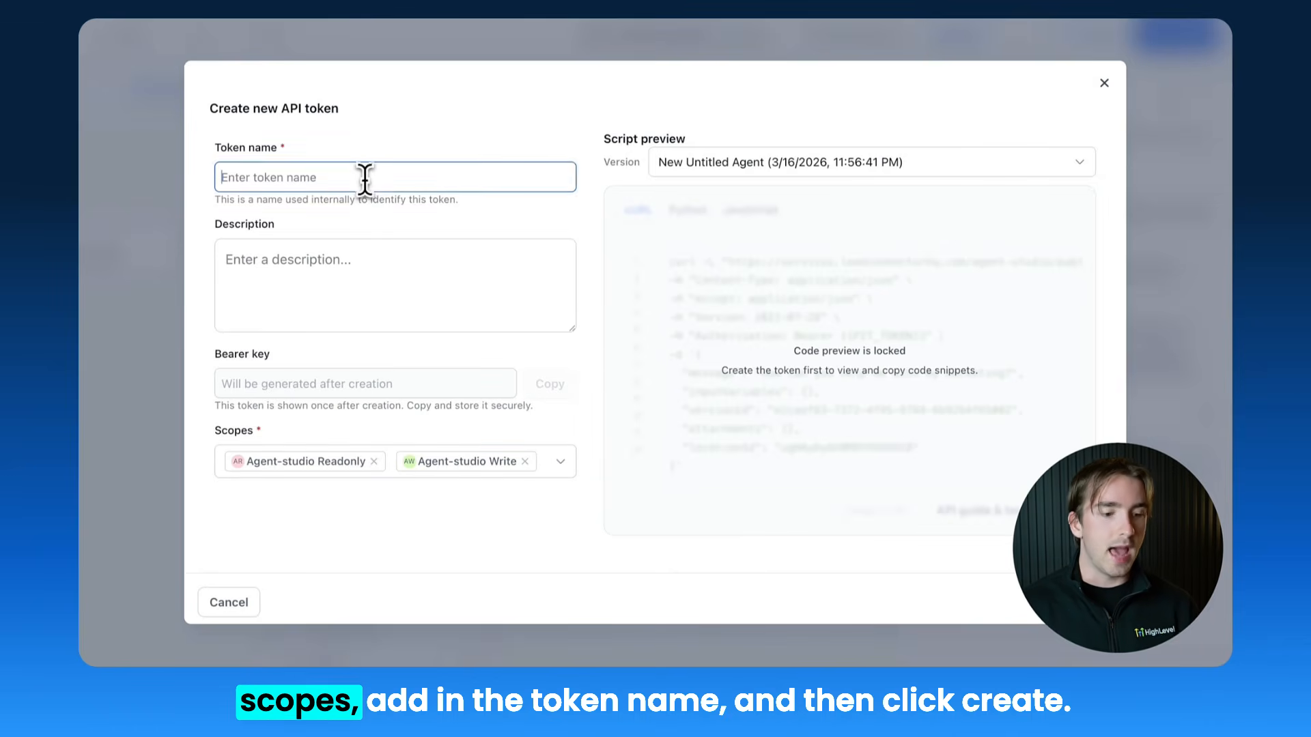
{"action": "type", "text": "token"}
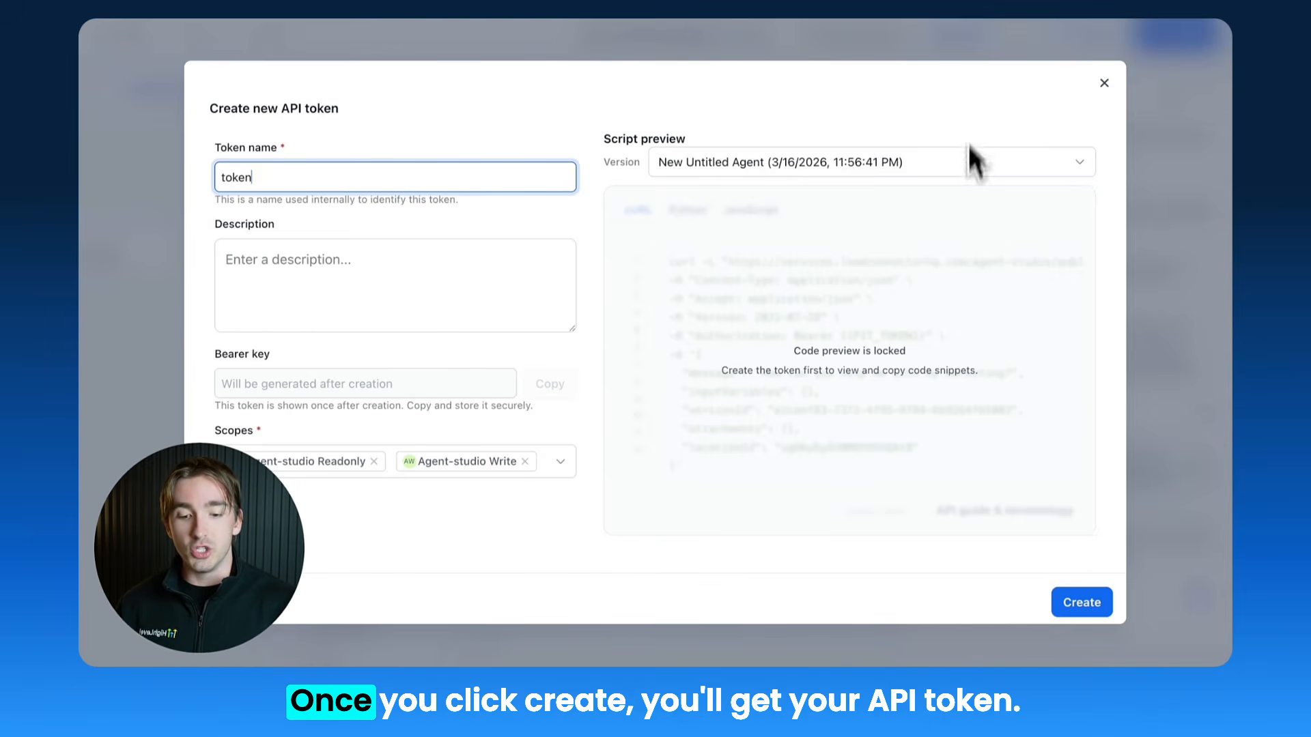
{"action": "left_click", "coordinate": [1092, 603]}
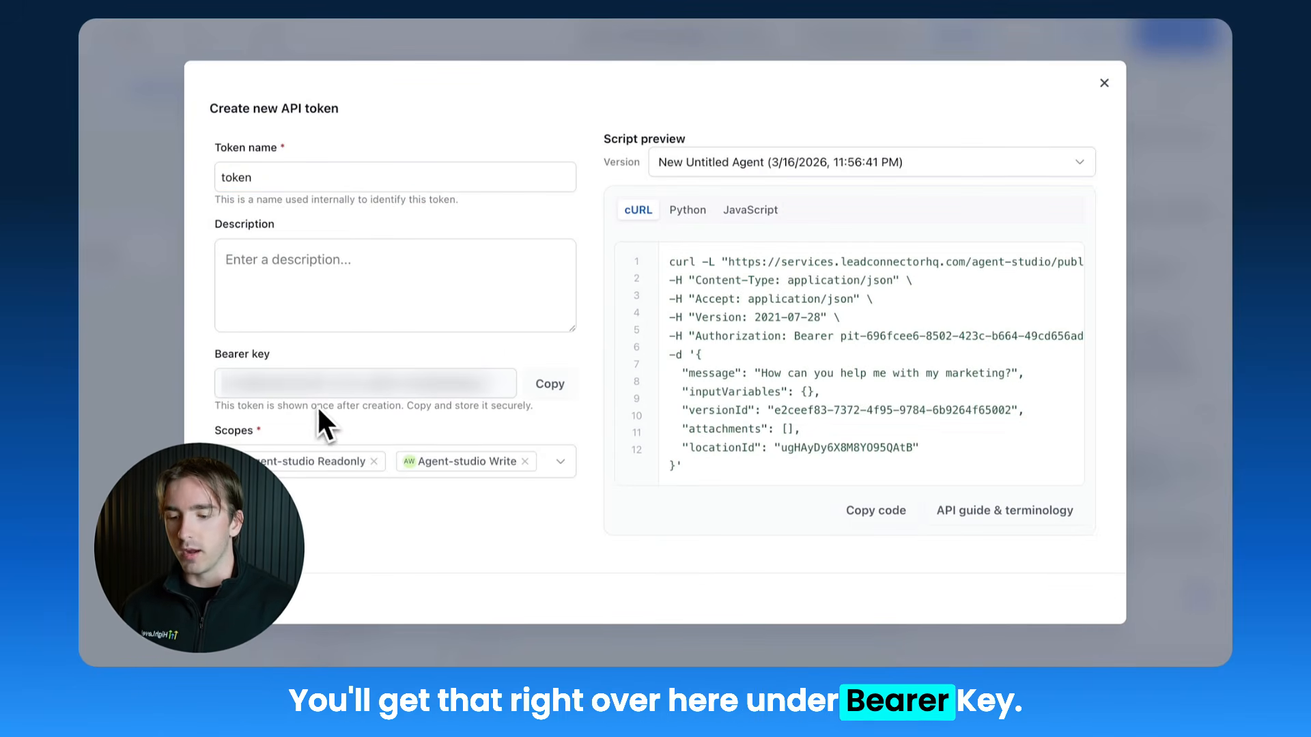